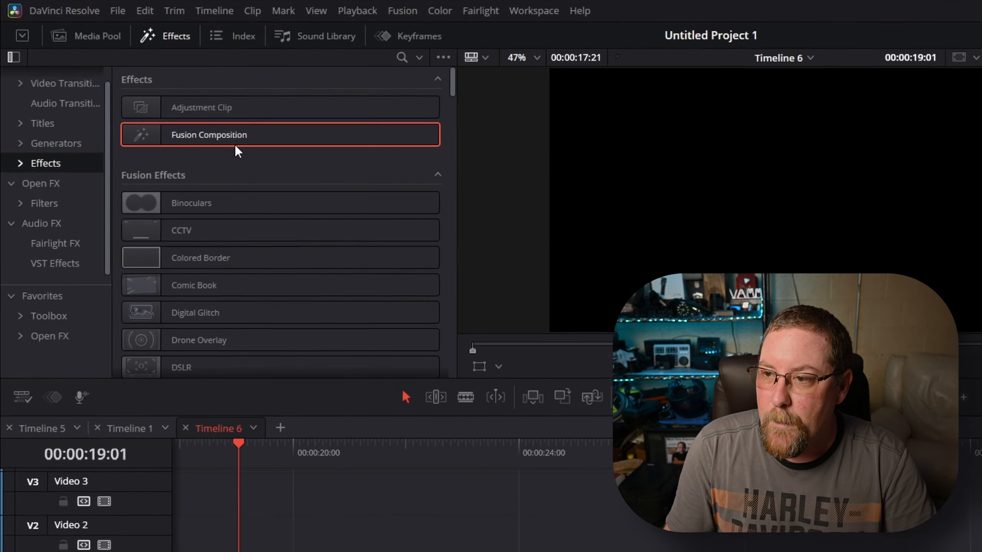
Place a Fusion Composition on the Video 1 track at the playhead and open it on the Fusion page
{"action": "left_click", "coordinate": [124, 25]}
{"action": "left_click", "coordinate": [125, 24]}
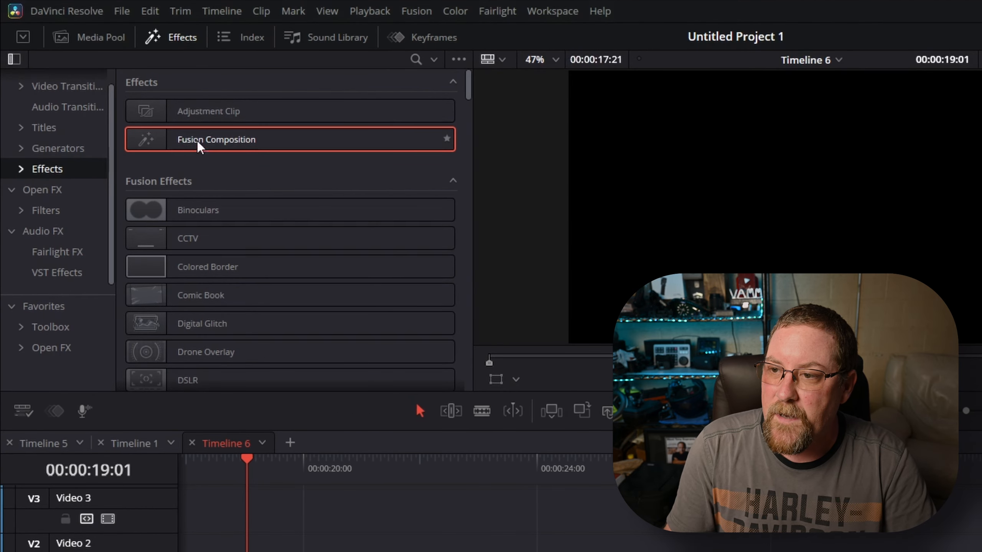
{"action": "left_click_drag", "start_coordinate": [198, 139], "coordinate": [194, 388]}
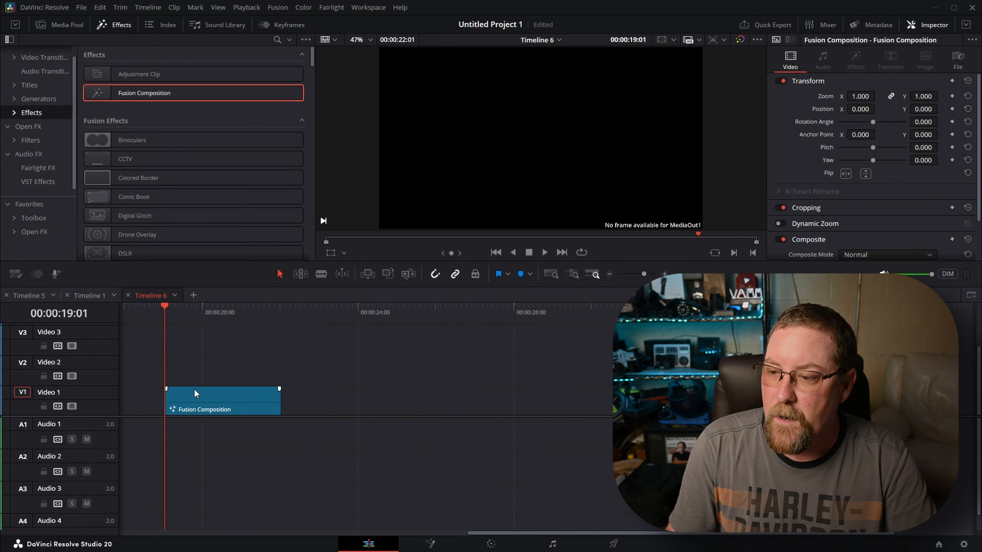
{"action": "left_click", "coordinate": [195, 389]}
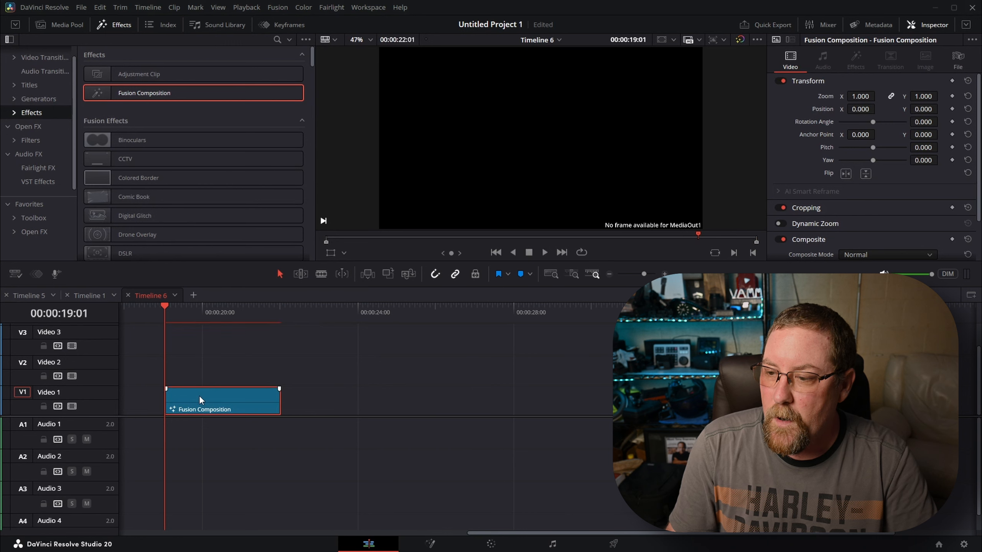
{"action": "left_click", "coordinate": [430, 544]}
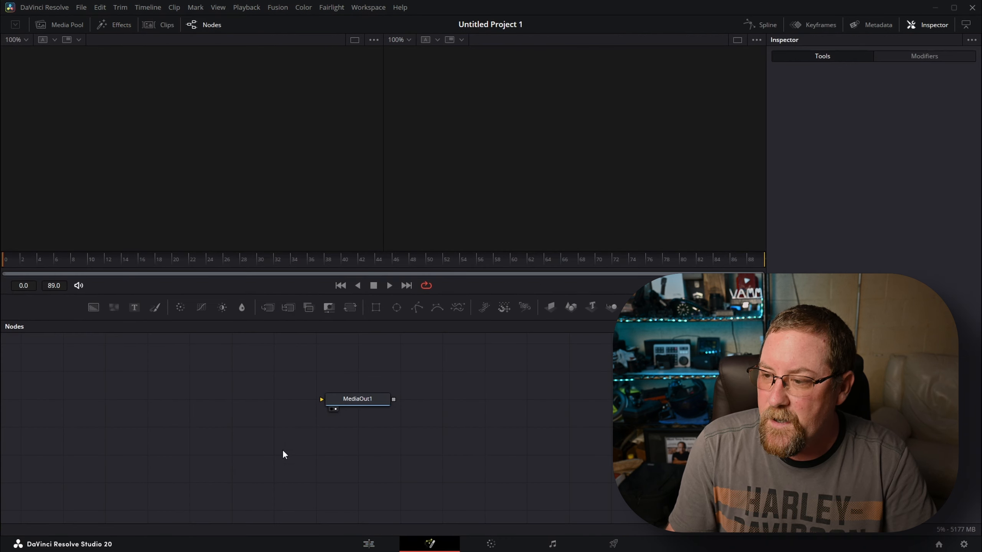
Move the MediaOut1 node aside to make room and add an sNGon shape node, shown in the first viewer
{"action": "left_click_drag", "start_coordinate": [356, 400], "coordinate": [595, 461]}
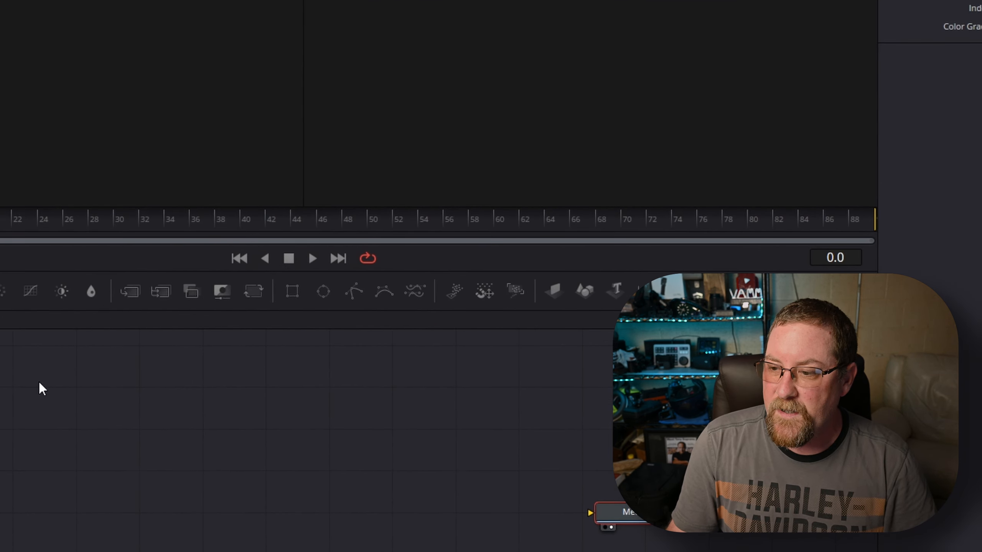
{"action": "left_click", "coordinate": [40, 383]}
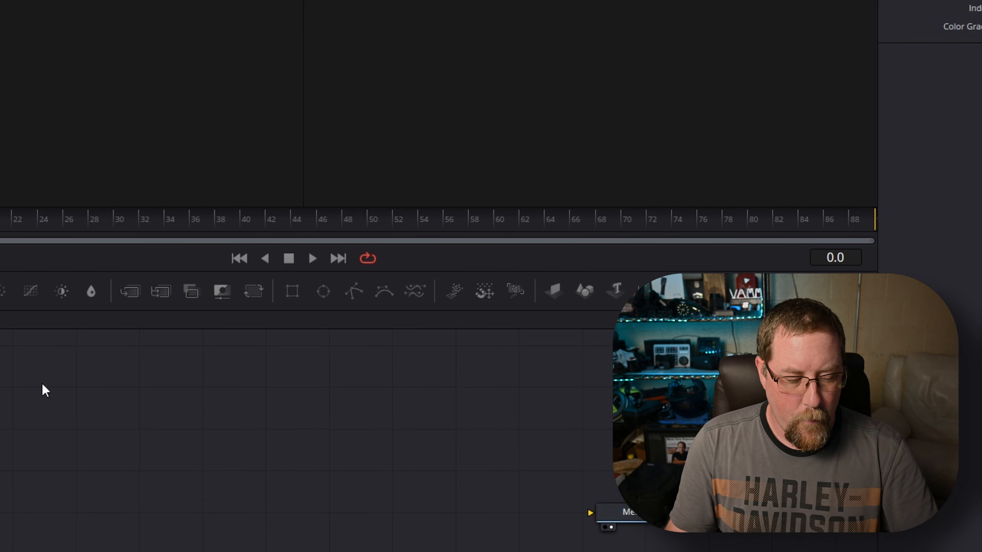
{"action": "key", "text": "shift+space"}
{"action": "type", "text": "sNGon"}
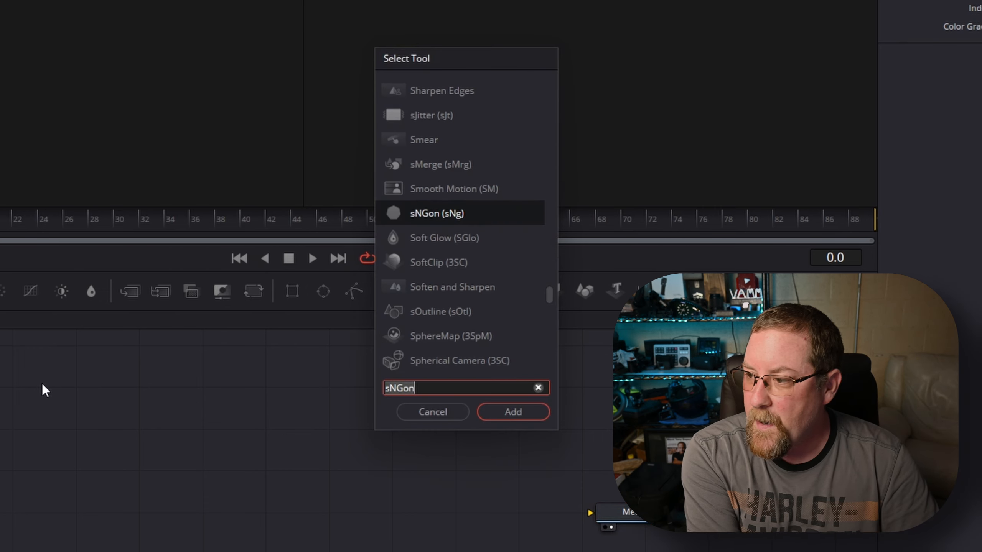
{"action": "type", "text": "s"}
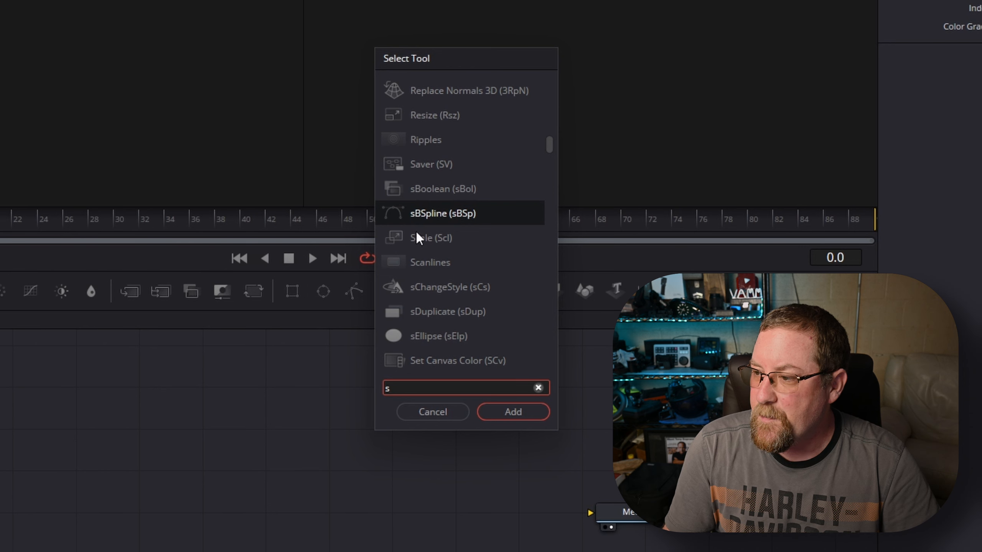
{"action": "scroll", "coordinate": [431, 211], "scroll_direction": "down", "scroll_amount": 2}
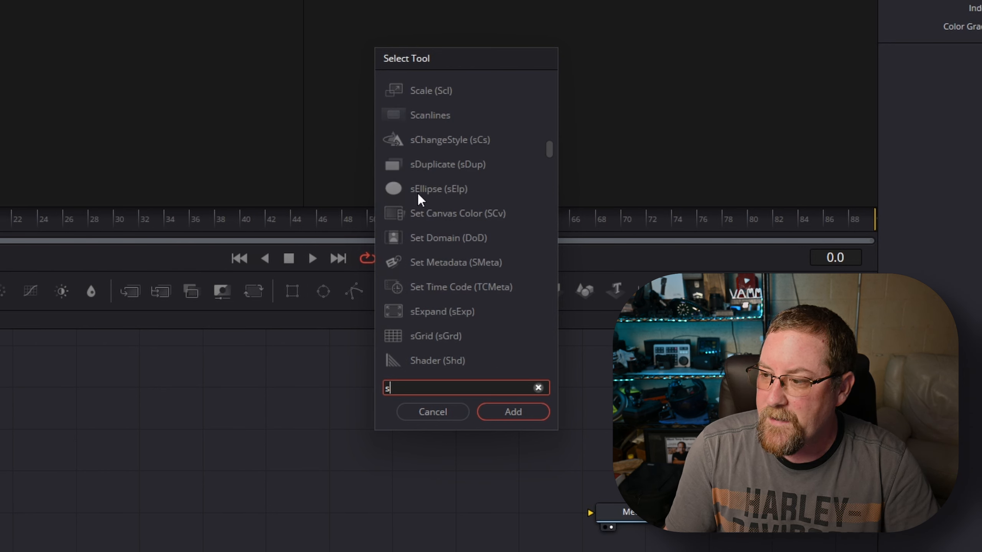
{"action": "scroll", "coordinate": [419, 193], "scroll_direction": "down", "scroll_amount": 2}
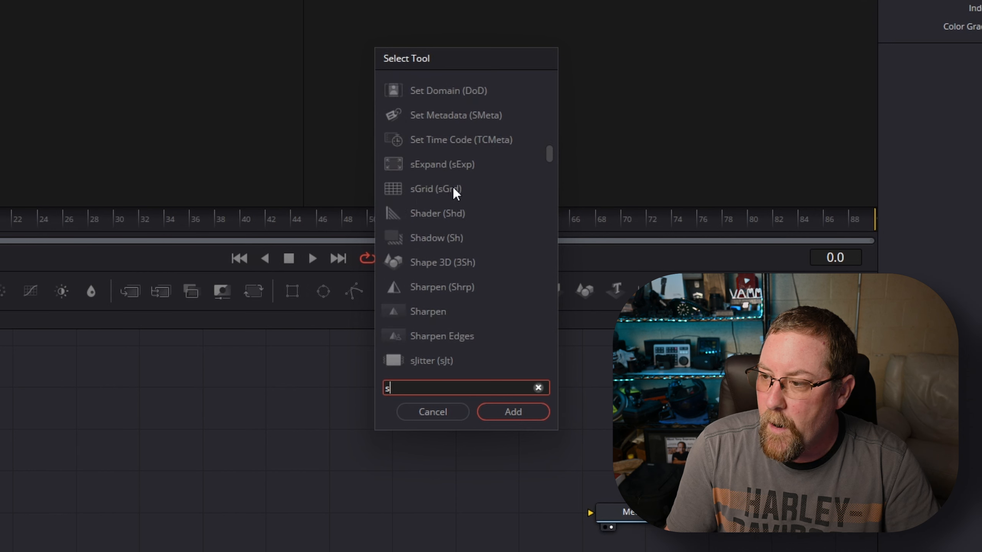
{"action": "scroll", "coordinate": [444, 225], "scroll_direction": "down", "scroll_amount": 2}
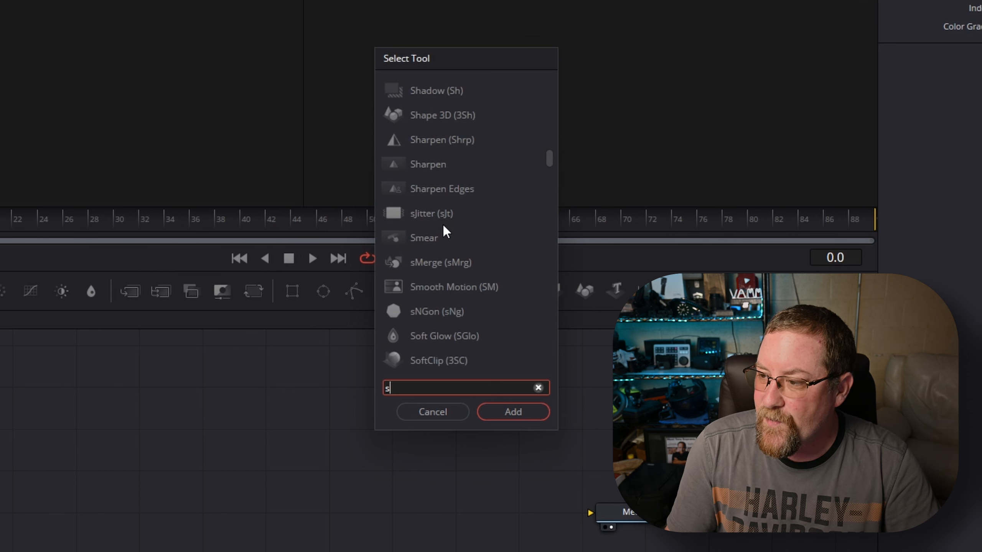
{"action": "left_click", "coordinate": [427, 312]}
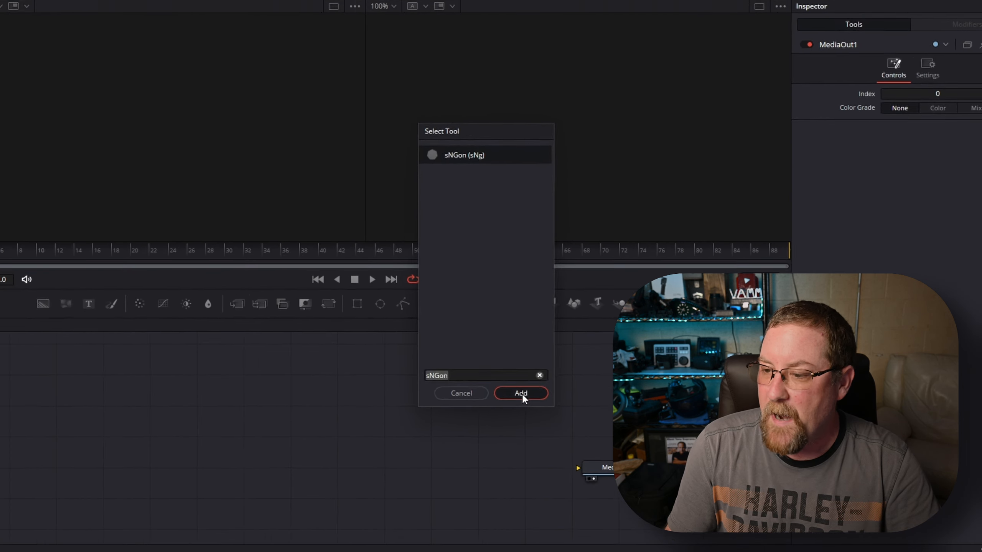
{"action": "left_click", "coordinate": [513, 411]}
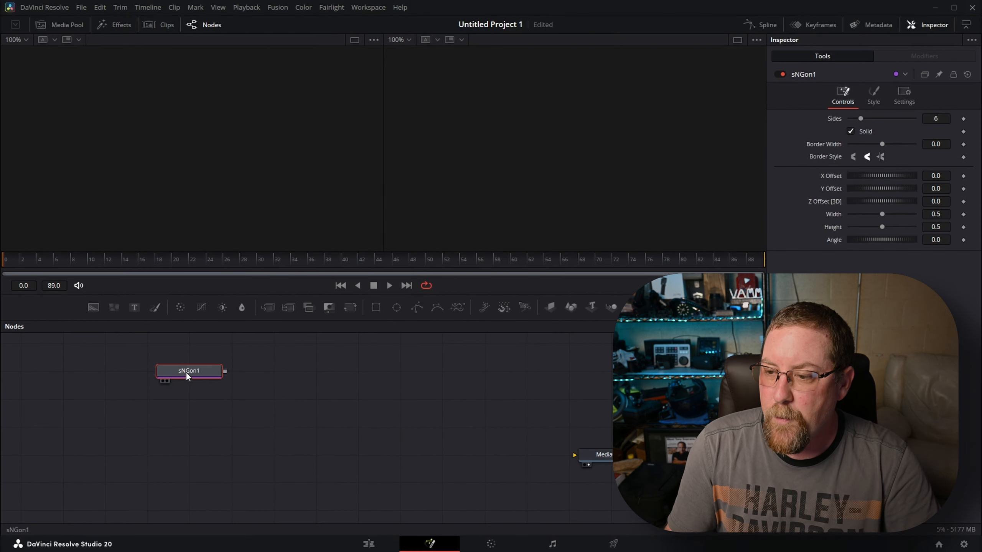
{"action": "key", "text": "1"}
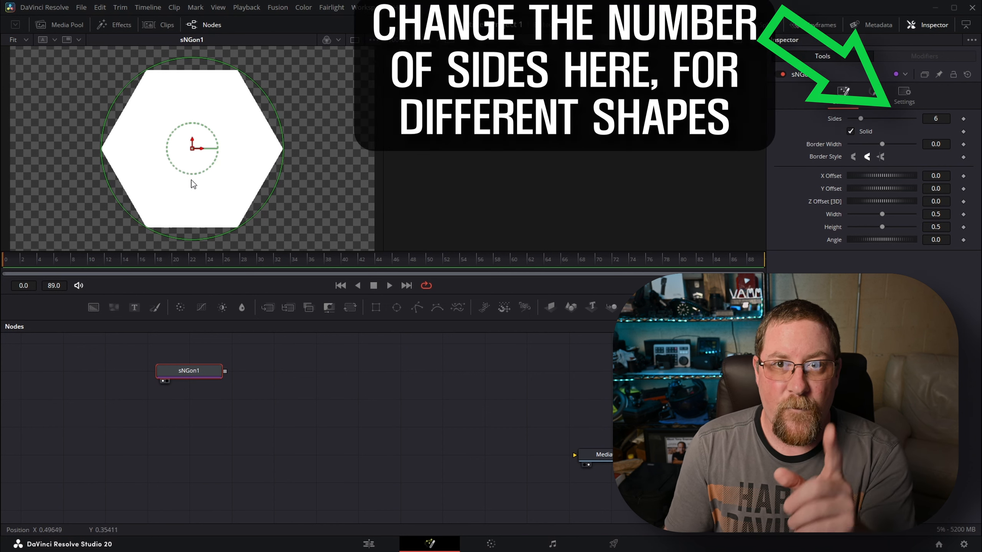
Bring the Road Reality RG - Opaque.png logo into the node graph as an unconnected reference, shown in the second viewer and set aside
{"action": "left_click", "coordinate": [65, 24]}
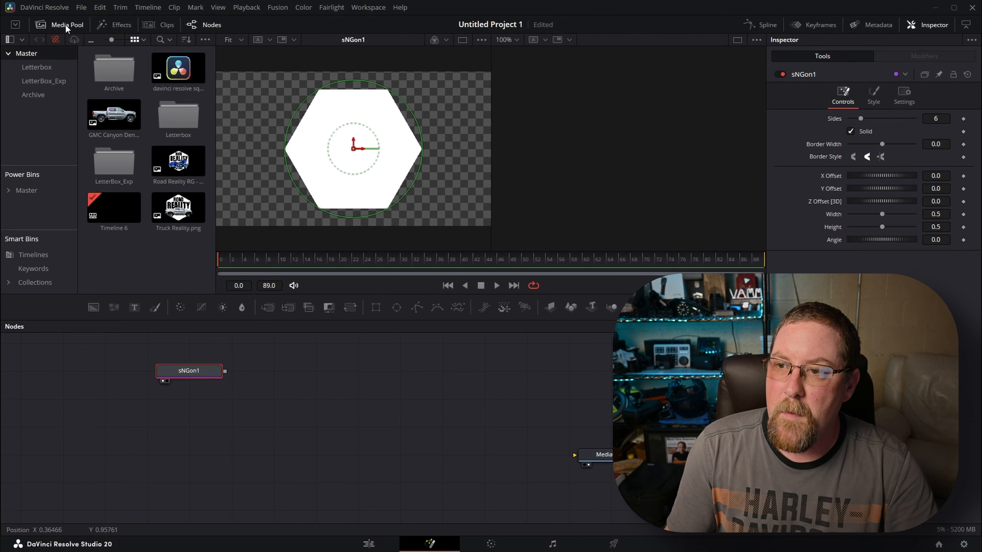
{"action": "left_click_drag", "start_coordinate": [159, 156], "coordinate": [126, 373]}
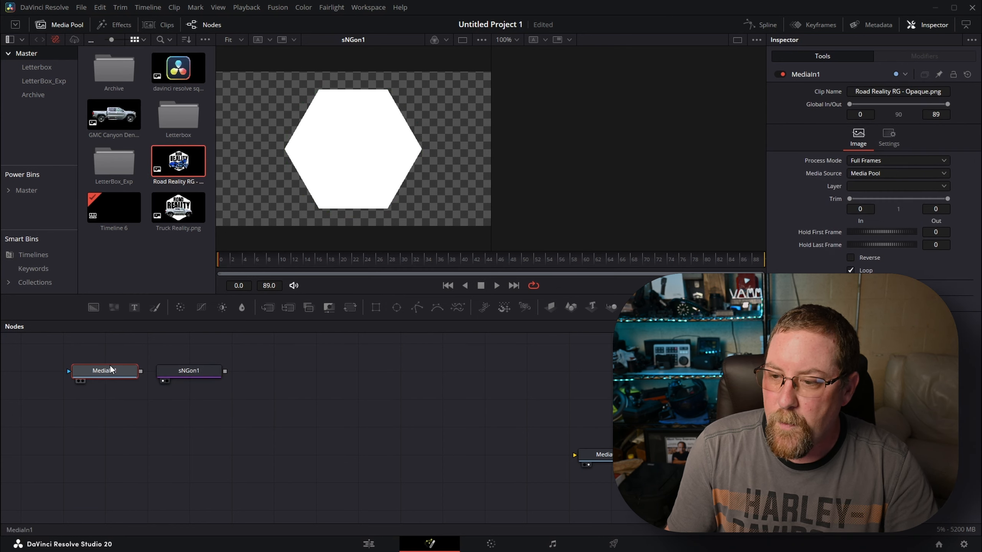
{"action": "key", "text": "2"}
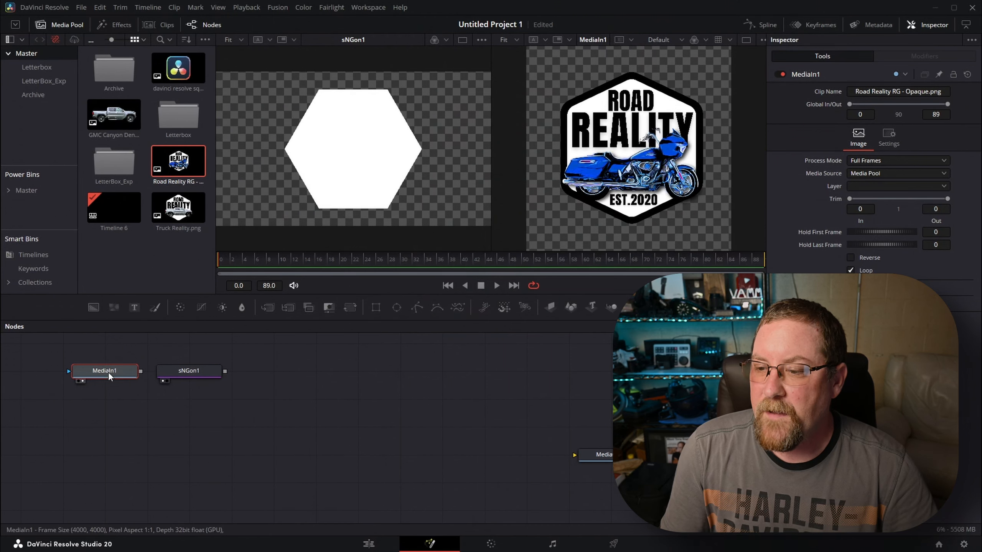
{"action": "left_click_drag", "start_coordinate": [108, 371], "coordinate": [703, 346]}
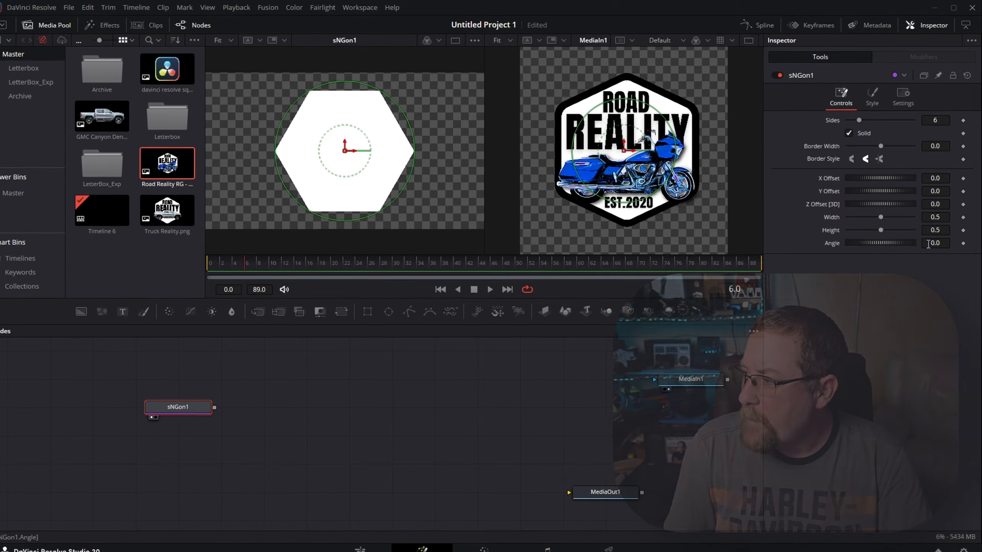
Set the sNGon1 angle to 90 and its border width to about 0.076 to match the logo's hexagon
{"action": "left_click", "coordinate": [928, 243]}
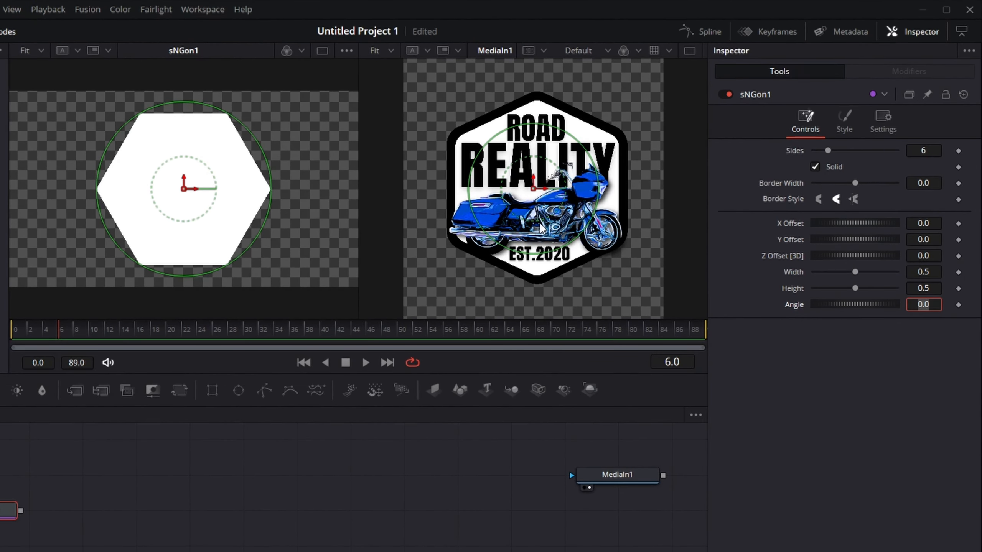
{"action": "type", "text": "90"}
{"action": "key", "text": "Tab"}
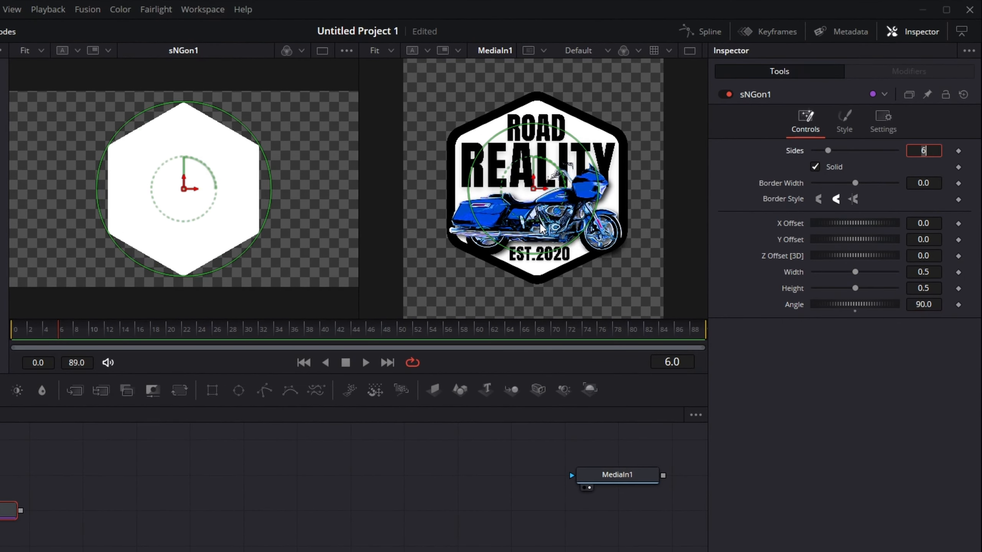
{"action": "left_click_drag", "start_coordinate": [855, 183], "coordinate": [872, 196]}
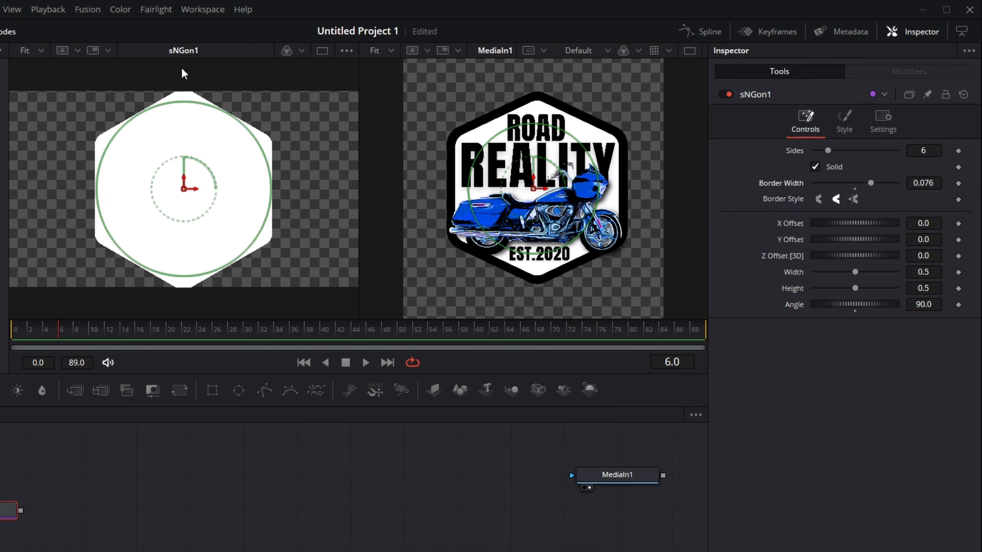
Link the height of sNGon1 to its width with the expression Width, and set the width to about 0.441
{"action": "left_click_drag", "start_coordinate": [853, 275], "coordinate": [842, 284]}
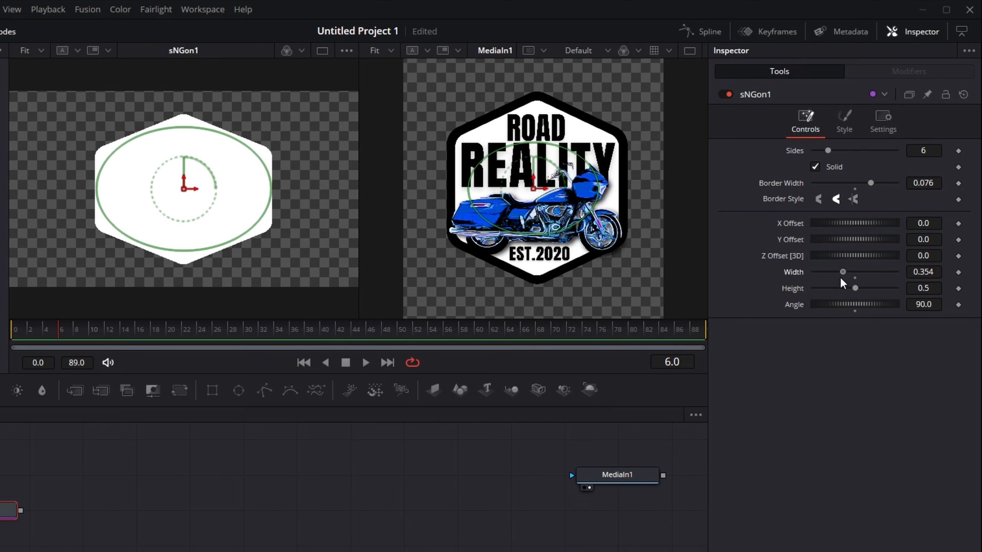
{"action": "right_click", "coordinate": [792, 290]}
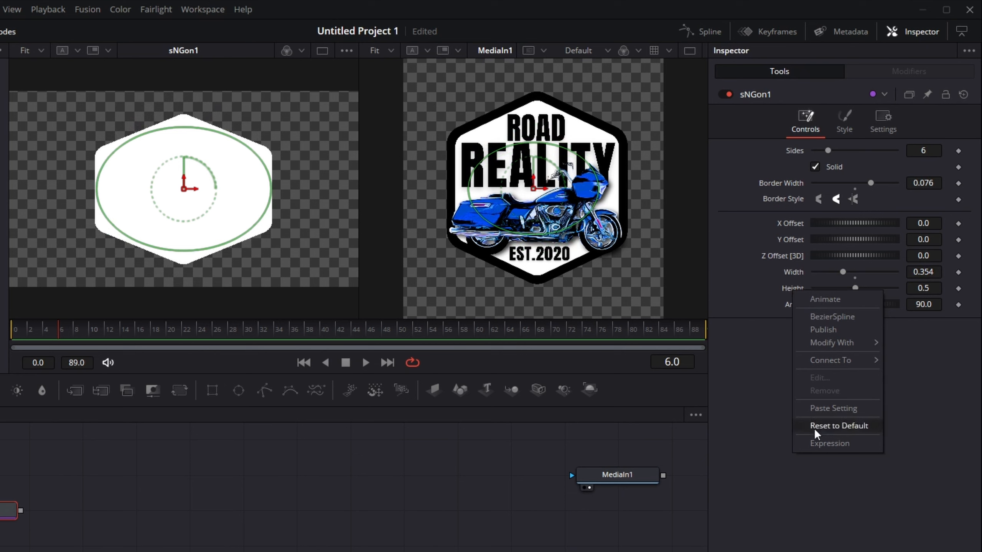
{"action": "left_click", "coordinate": [821, 444]}
{"action": "left_click", "coordinate": [865, 301]}
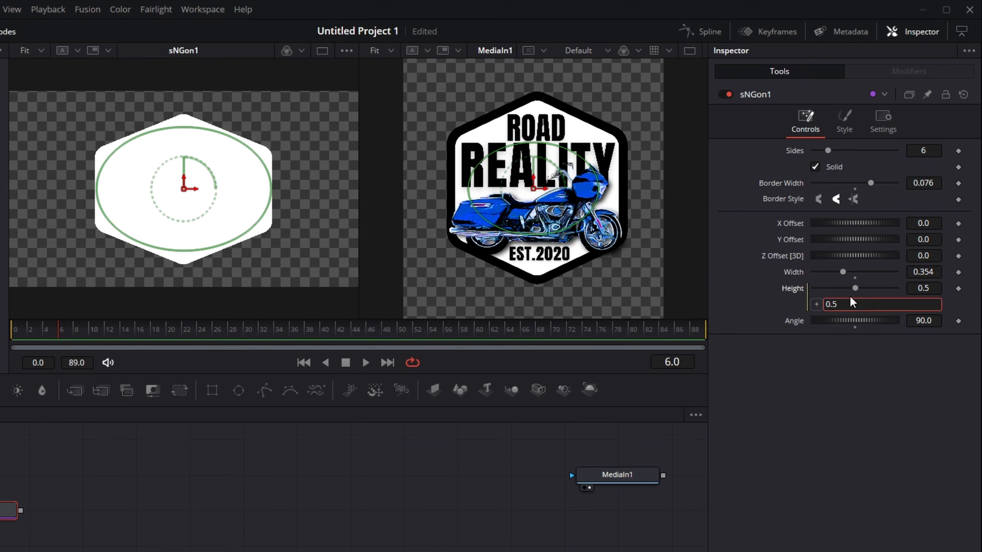
{"action": "type", "text": "Width"}
{"action": "key", "text": "Tab"}
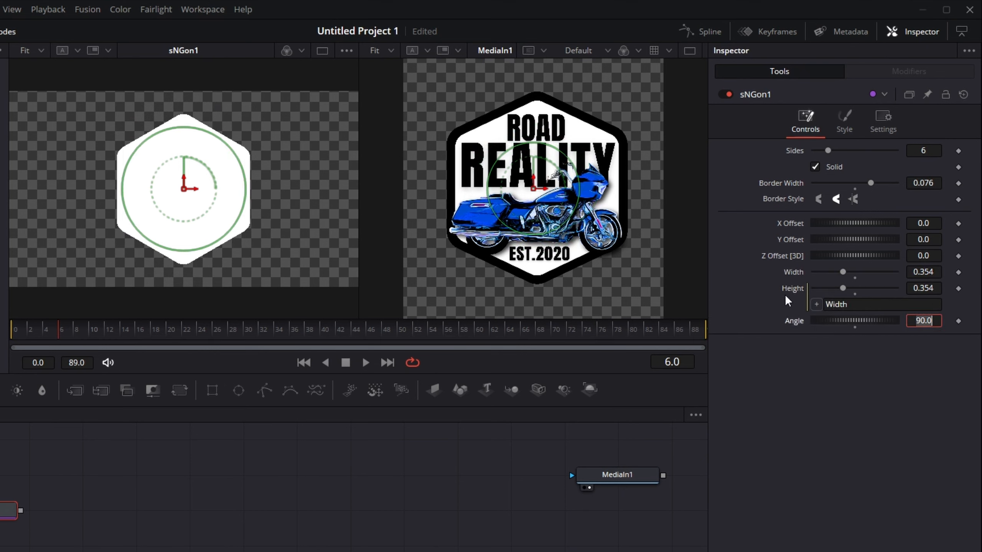
{"action": "left_click_drag", "start_coordinate": [843, 273], "coordinate": [849, 274]}
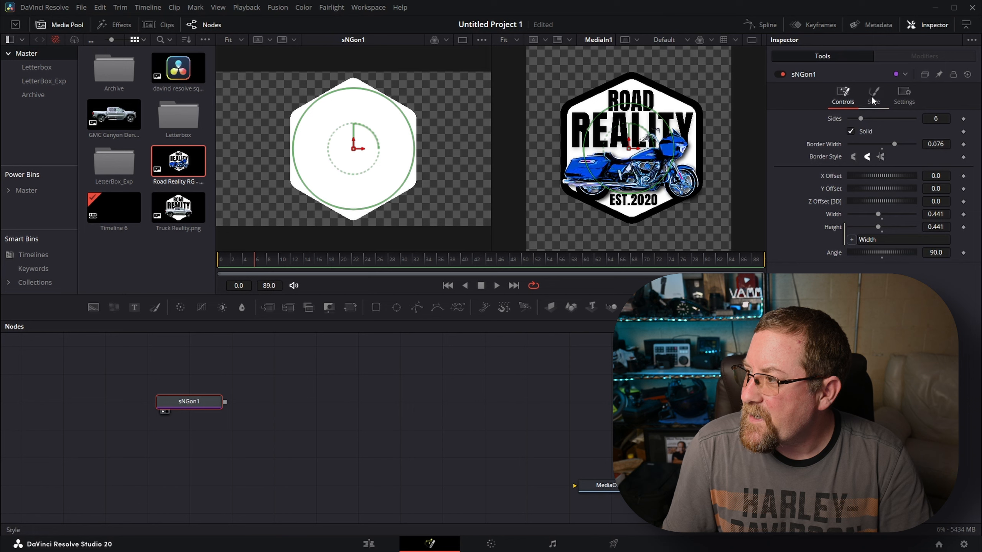
Change the fill color of sNGon1 to black and return to its shape controls
{"action": "left_click", "coordinate": [872, 98]}
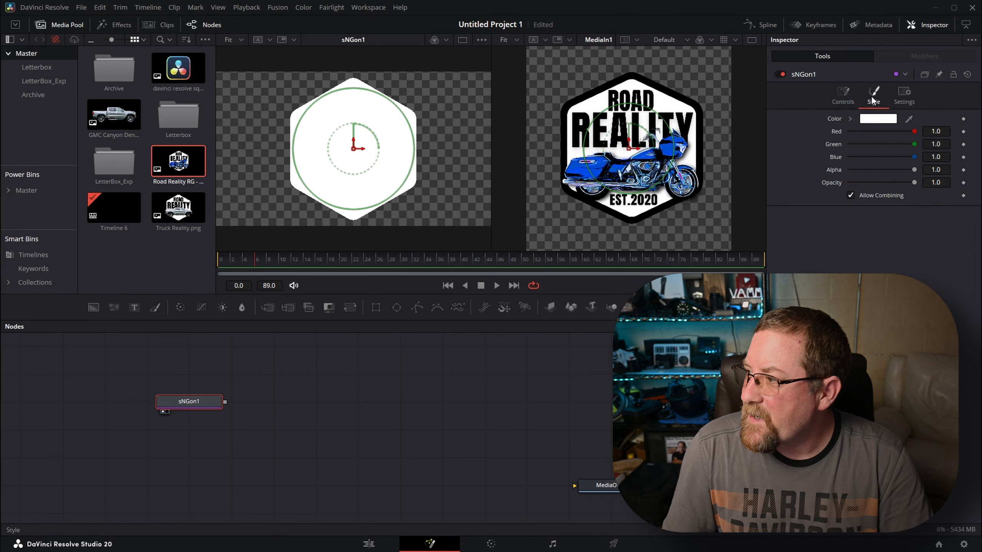
{"action": "left_click", "coordinate": [870, 119]}
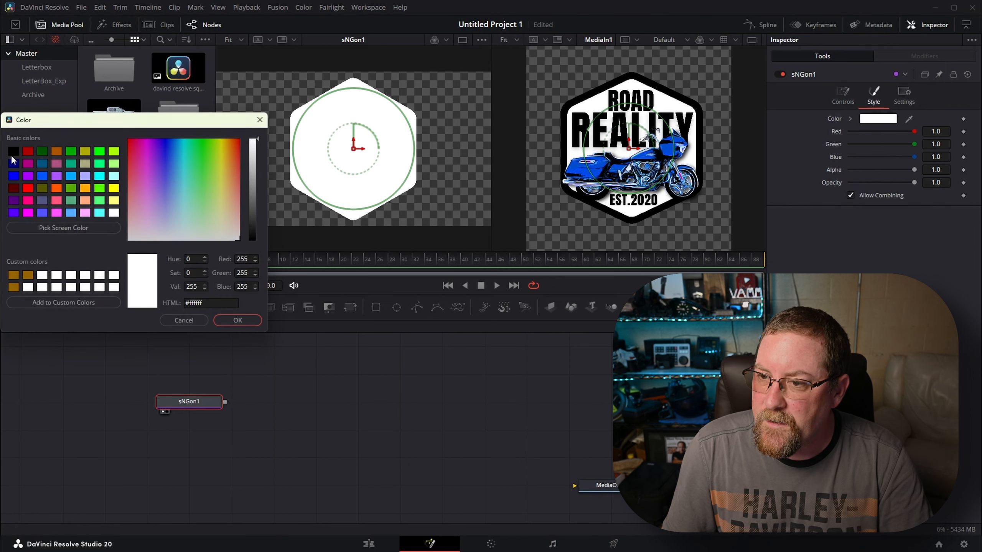
{"action": "left_click", "coordinate": [13, 151]}
{"action": "left_click", "coordinate": [237, 320]}
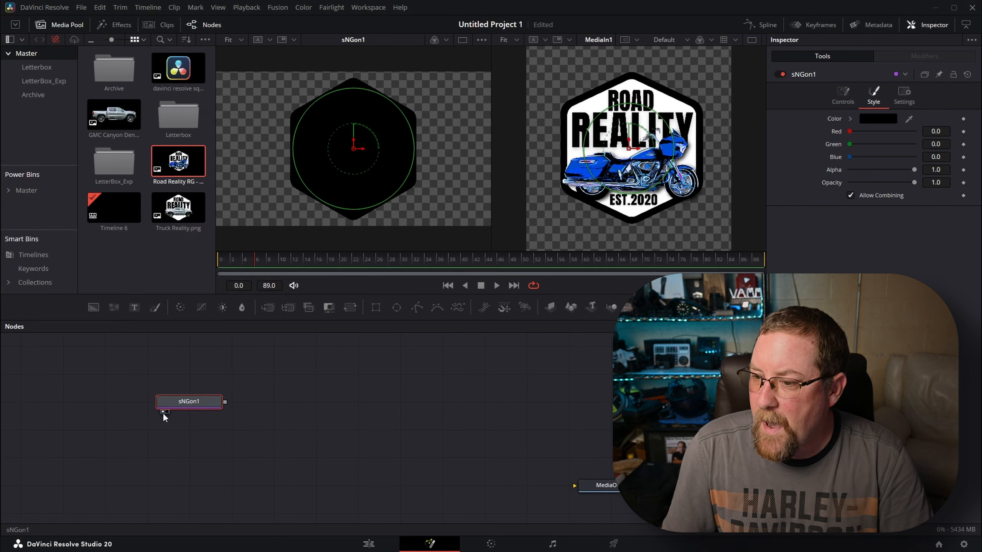
{"action": "left_click", "coordinate": [844, 93]}
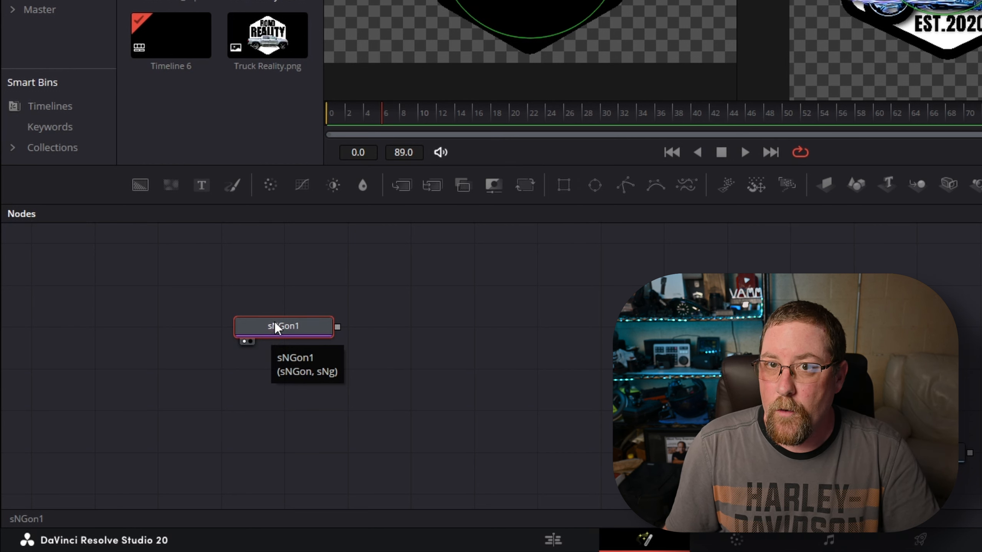
Create an instance of sNGon1 merged with the original through an sMerge node, and deinstance the instance's color group
{"action": "key", "text": "ctrl+shift+v"}
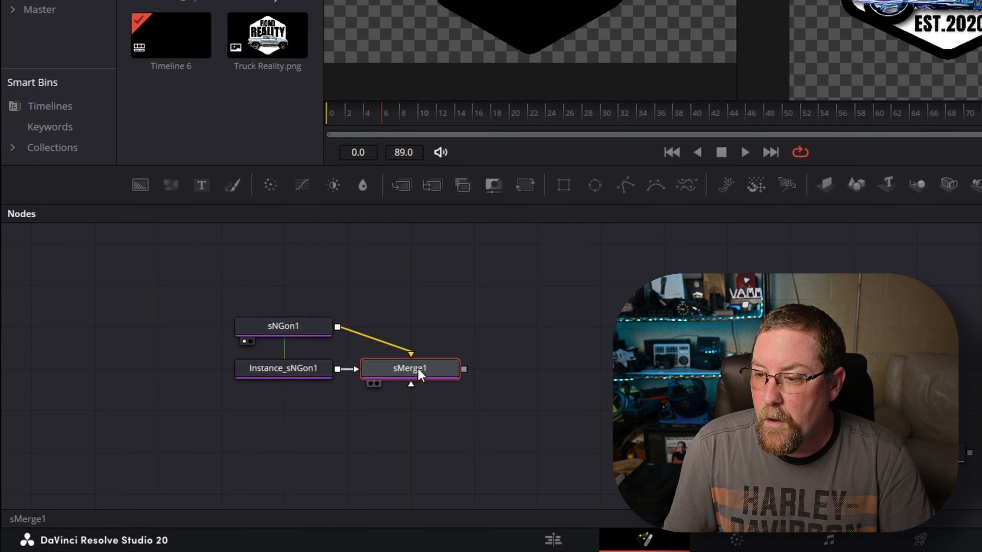
{"action": "left_click", "coordinate": [301, 371]}
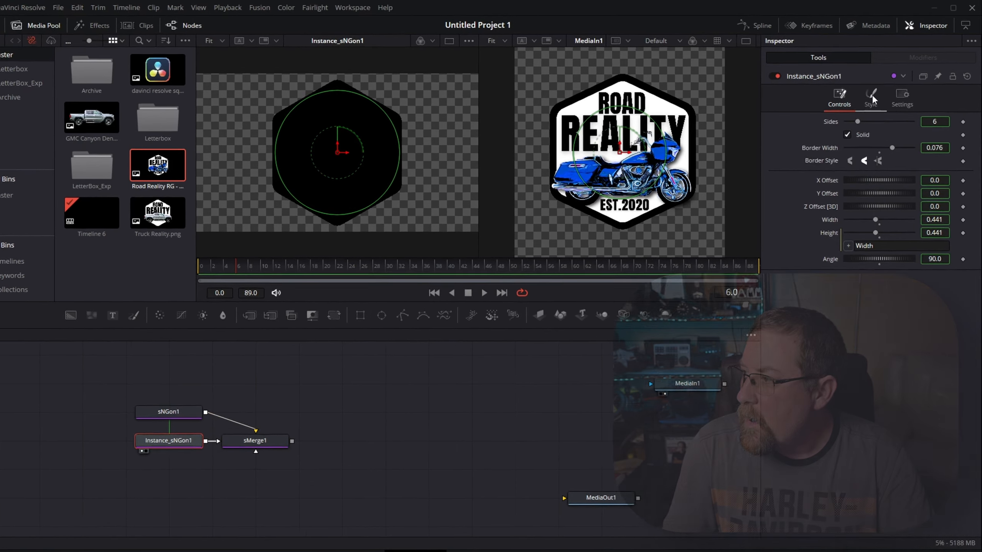
{"action": "left_click", "coordinate": [873, 96]}
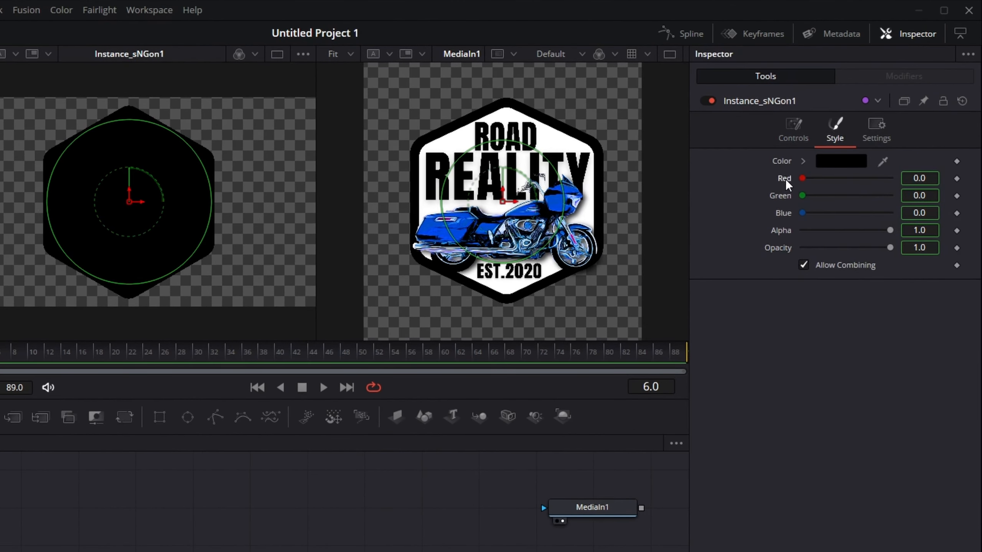
{"action": "right_click", "coordinate": [786, 181]}
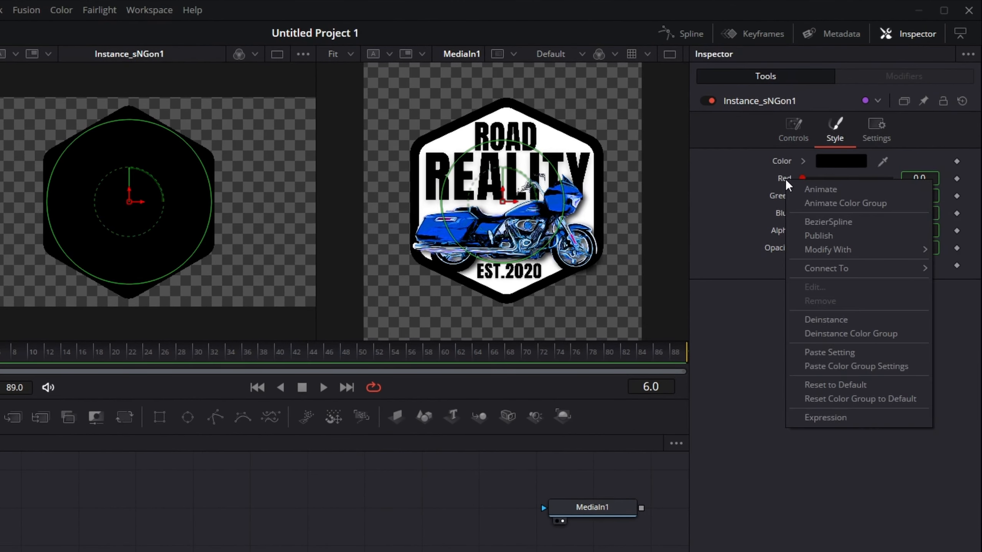
{"action": "left_click", "coordinate": [815, 335]}
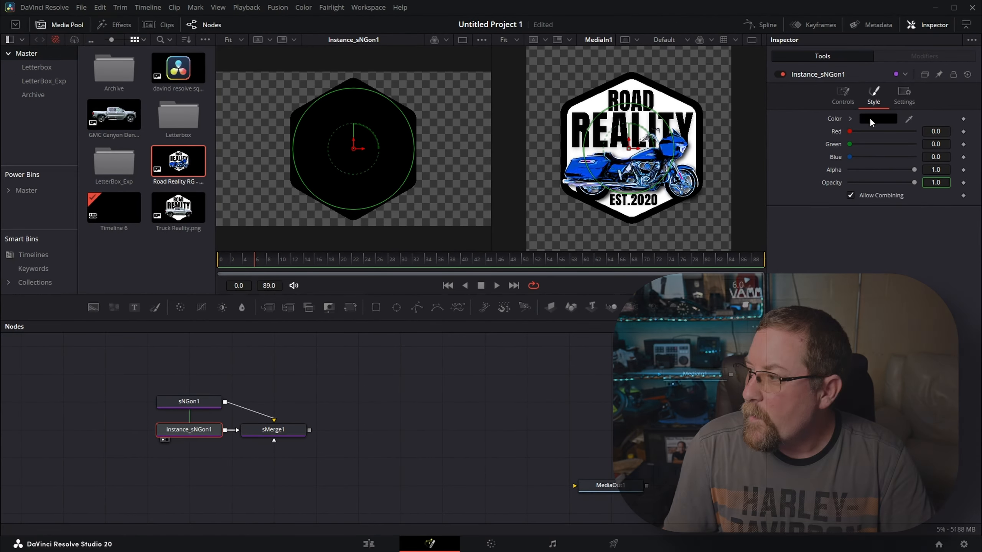
Change the fill color of Instance_sNGon1 to white
{"action": "left_click", "coordinate": [841, 161]}
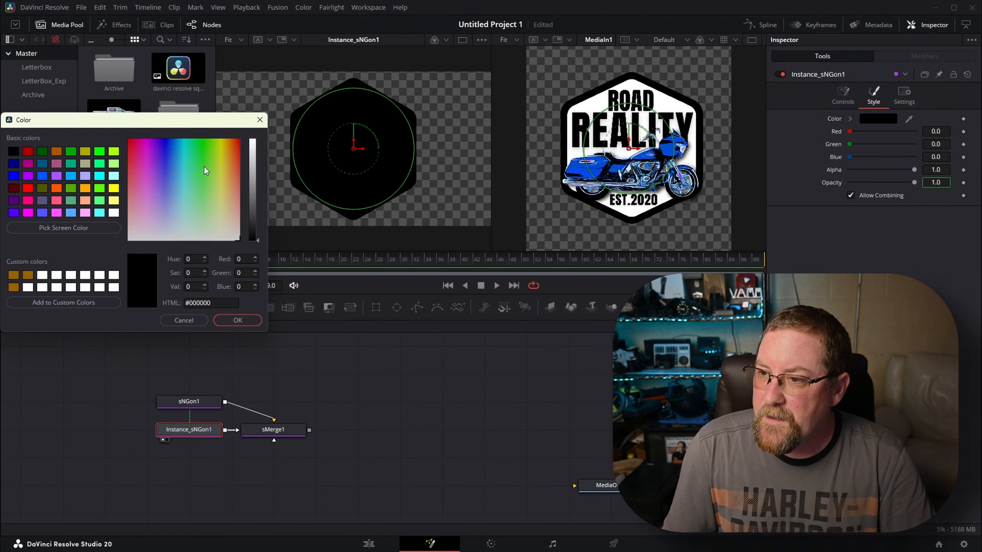
{"action": "left_click", "coordinate": [114, 212]}
{"action": "left_click", "coordinate": [237, 320]}
Disconnect sMerge1 from both shapes and move it aside, showing sNGon1 in the first viewer and Instance_sNGon1 in the second
{"action": "left_click", "coordinate": [273, 430]}
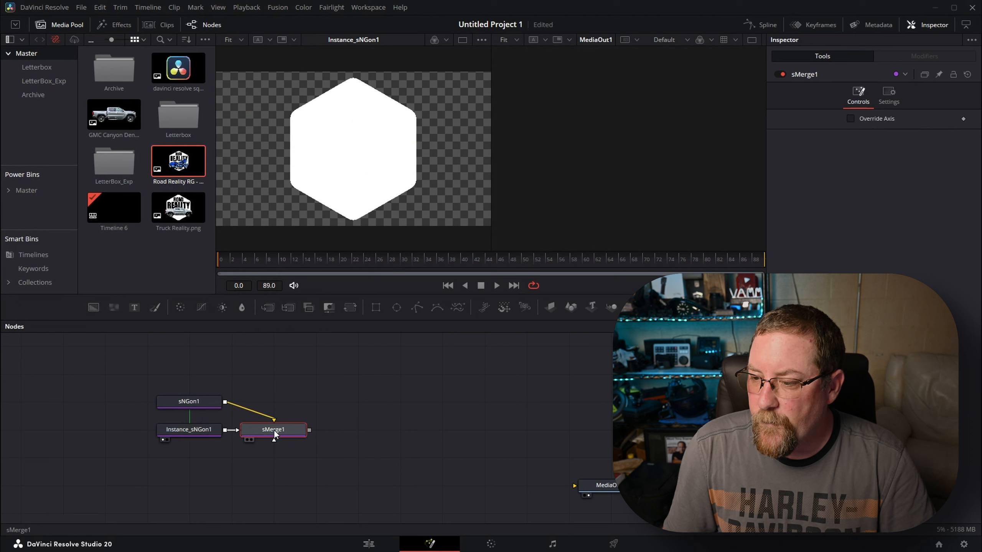
{"action": "left_click_drag", "start_coordinate": [269, 430], "coordinate": [348, 401]}
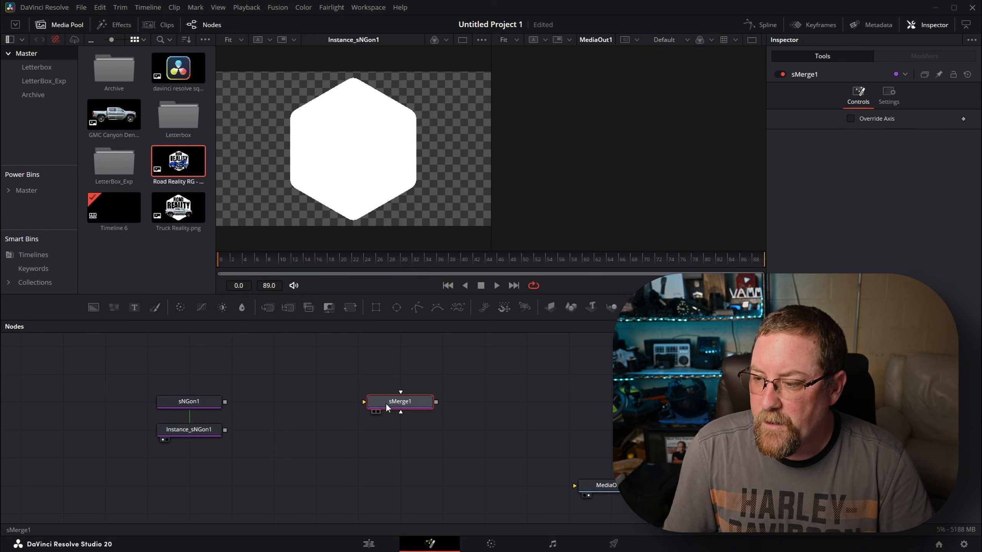
{"action": "left_click", "coordinate": [188, 405]}
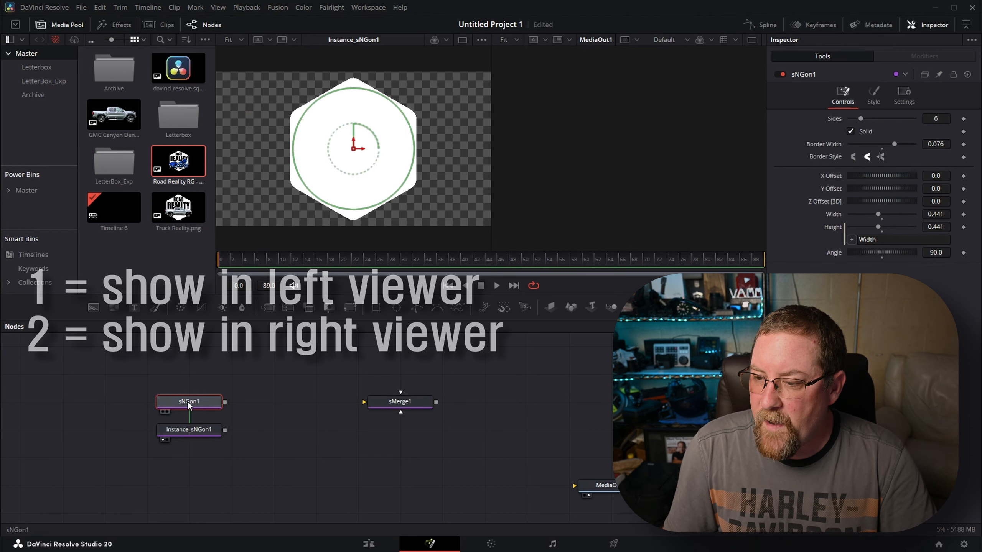
{"action": "key", "text": "1"}
{"action": "left_click", "coordinate": [180, 431]}
{"action": "key", "text": "2"}
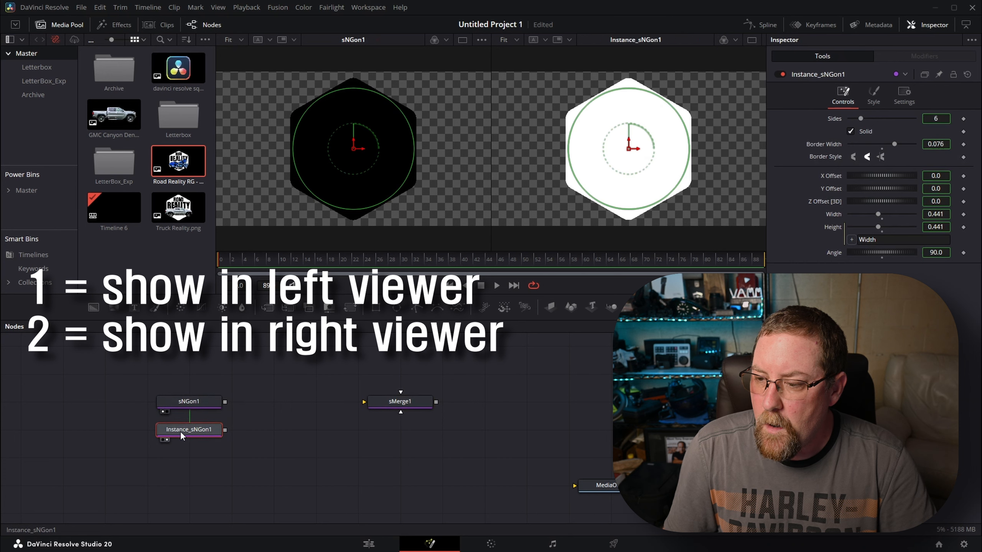
Add an sTransform node after sNGon1 and another one after Instance_sNGon1
{"action": "left_click", "coordinate": [201, 403]}
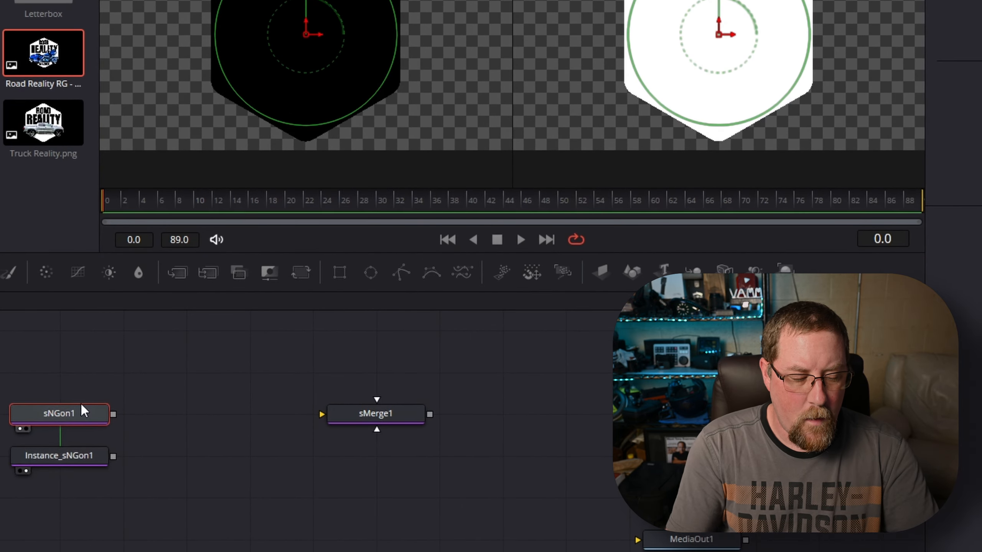
{"action": "key", "text": "ctrl+space"}
{"action": "type", "text": "sNGonstran"}
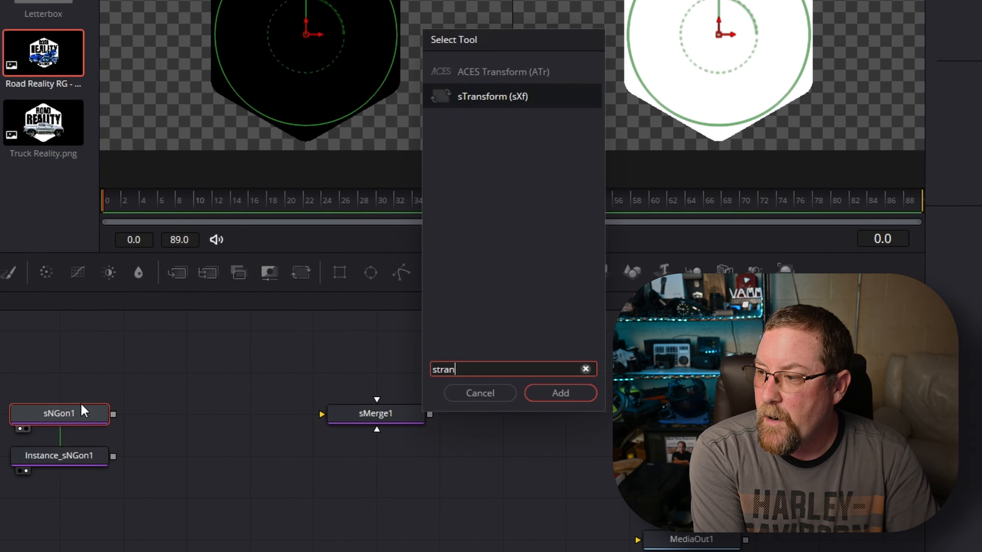
{"action": "key", "text": "Return"}
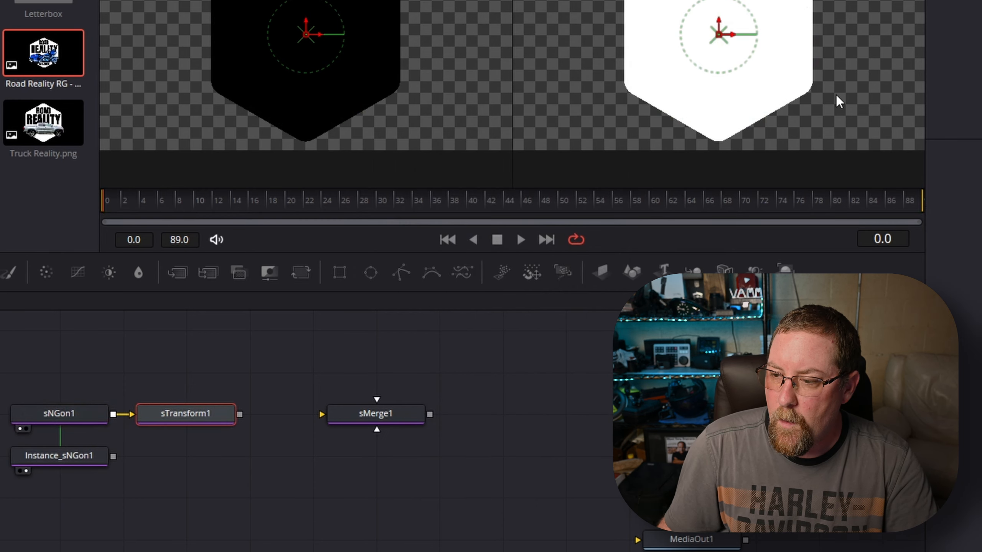
{"action": "left_click", "coordinate": [61, 453]}
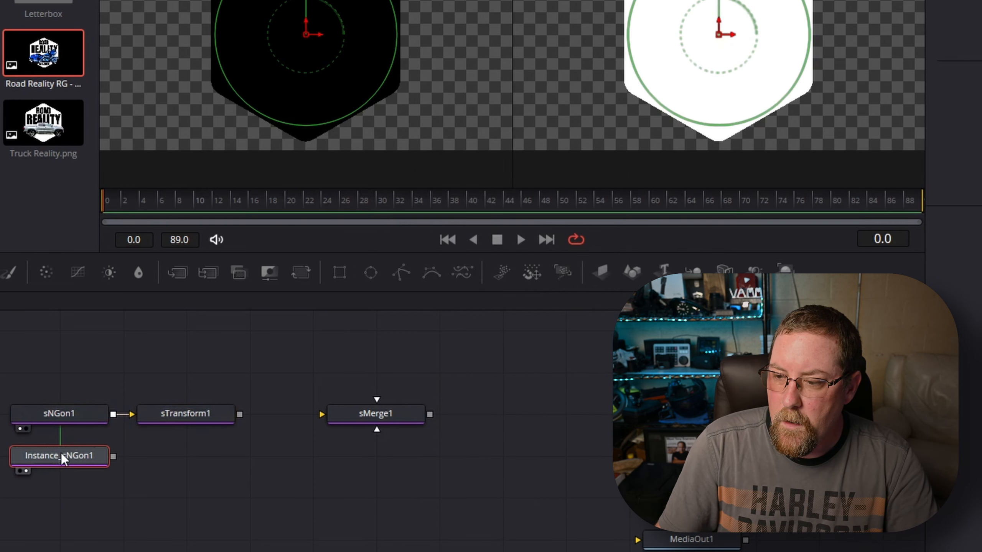
{"action": "key", "text": "ctrl+space"}
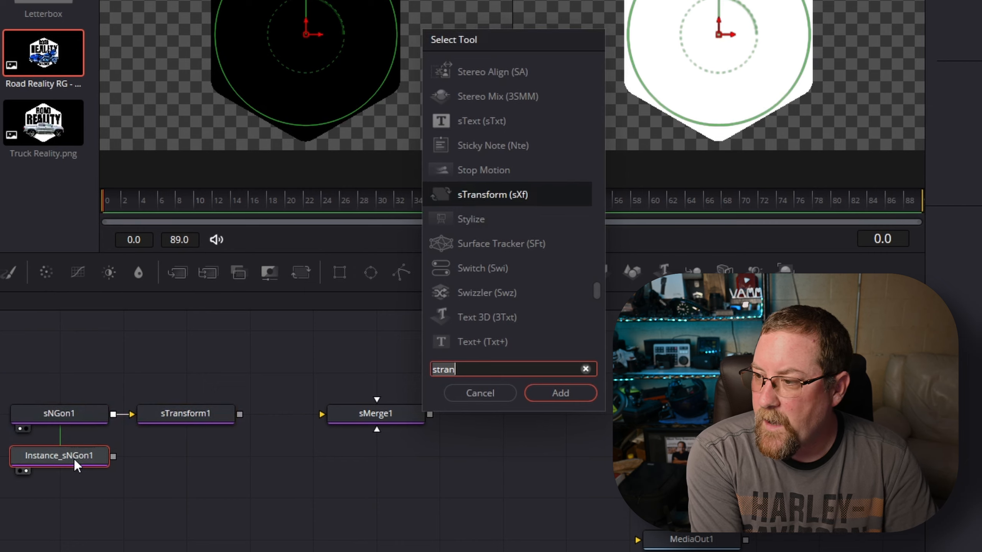
{"action": "key", "text": "Return"}
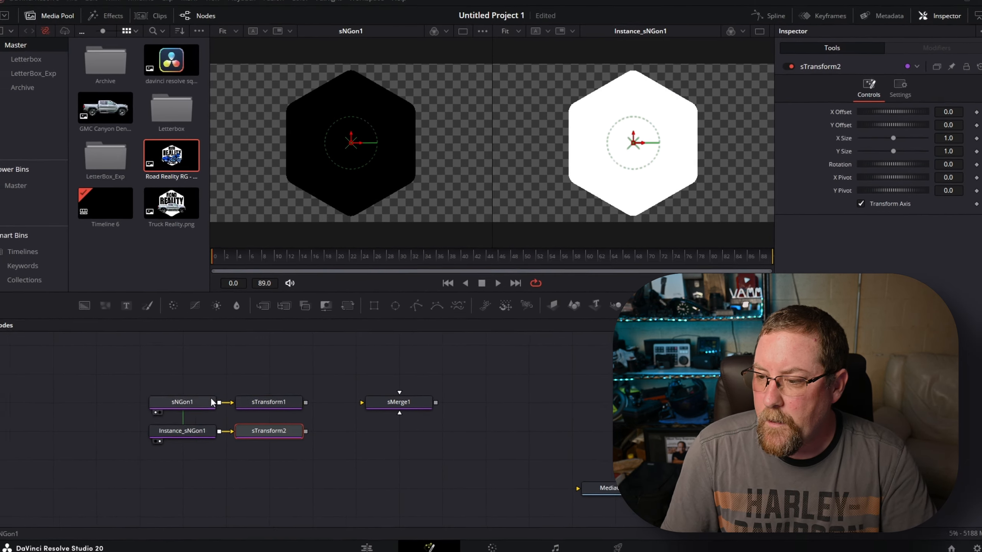
Link the Y Size of sTransform2 to its X Size with the expression XSize, and set X Size to 0.77
{"action": "left_click", "coordinate": [175, 415]}
{"action": "left_click", "coordinate": [271, 427]}
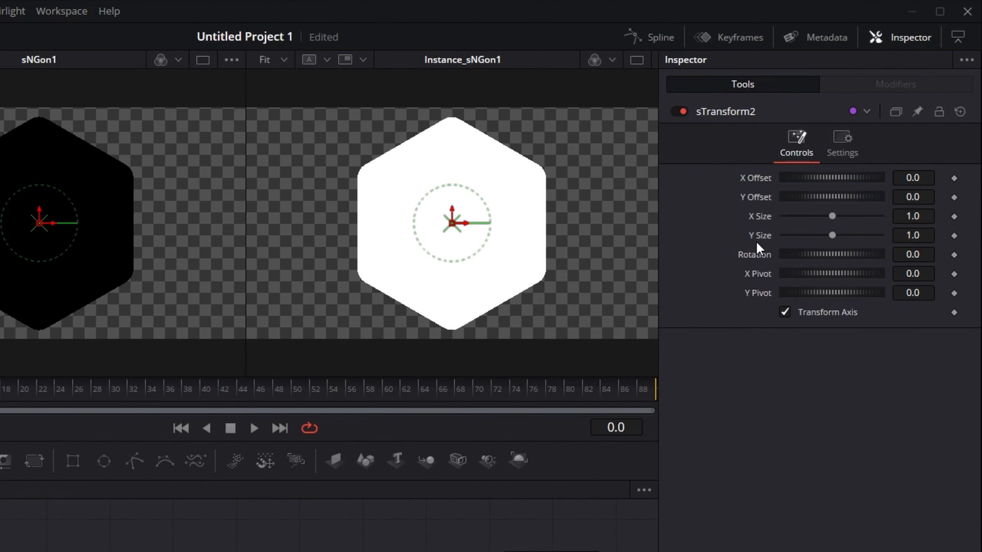
{"action": "right_click", "coordinate": [754, 236]}
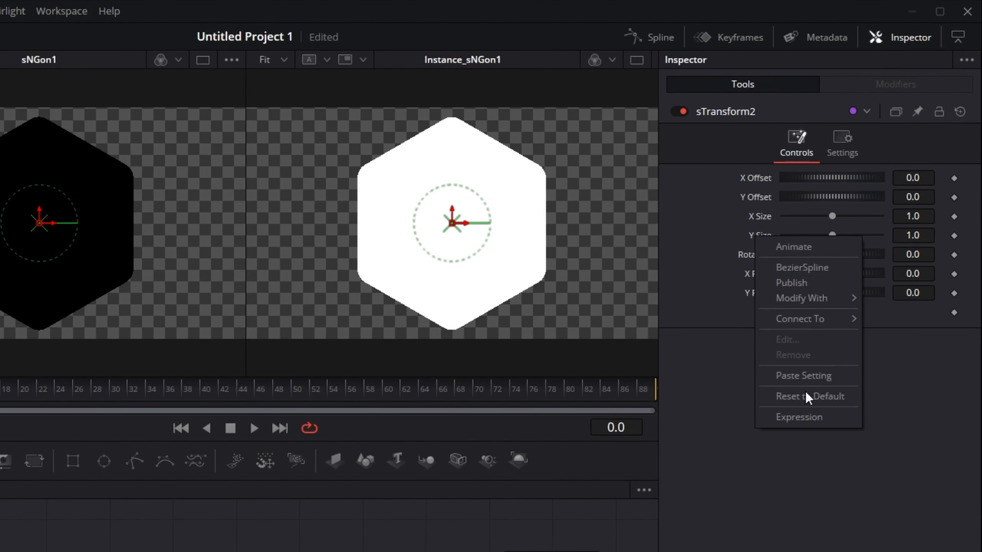
{"action": "left_click", "coordinate": [803, 416]}
{"action": "type", "text": "XSize"}
{"action": "key", "text": "Tab"}
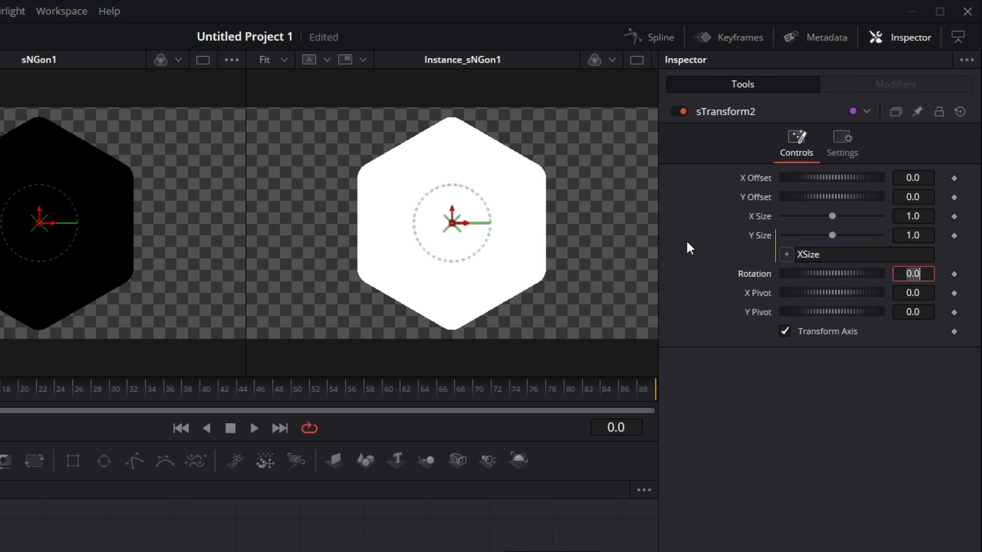
{"action": "left_click_drag", "start_coordinate": [832, 213], "coordinate": [821, 215]}
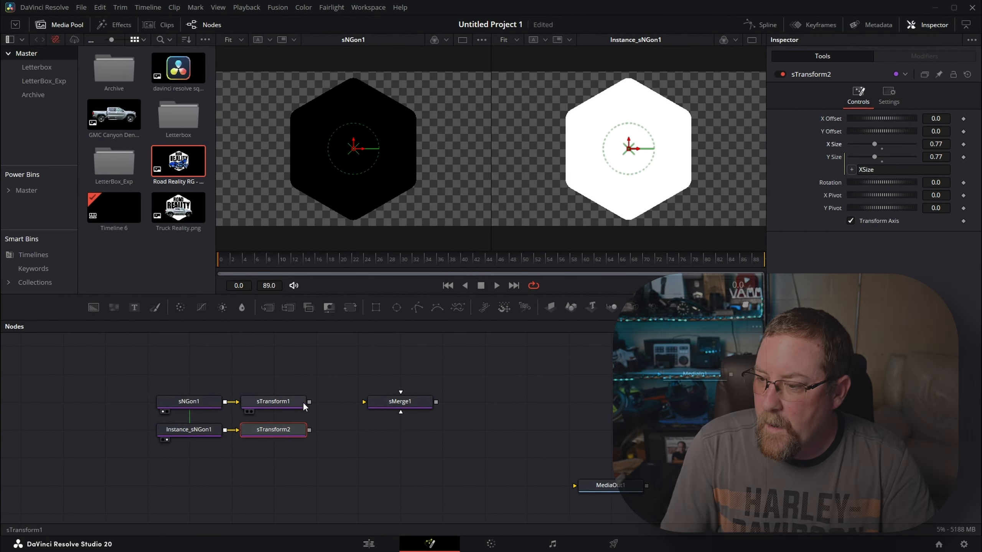
Connect sTransform1 as the background and sTransform2 as the foreground of sMerge1, and show sMerge1 in the first viewer
{"action": "left_click_drag", "start_coordinate": [234, 447], "coordinate": [295, 447]}
{"action": "left_click_drag", "start_coordinate": [342, 367], "coordinate": [474, 313]}
{"action": "left_click", "coordinate": [505, 329]}
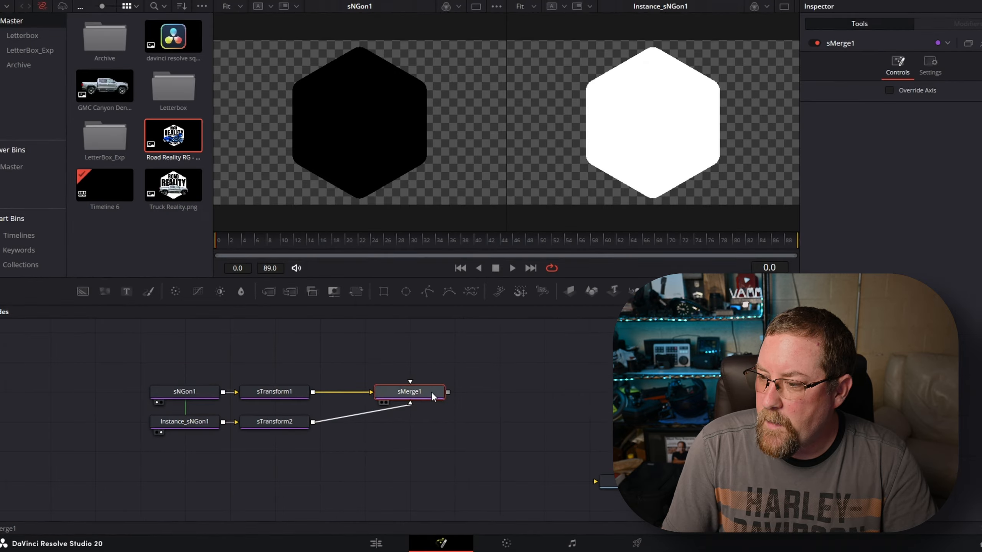
{"action": "key", "text": "1"}
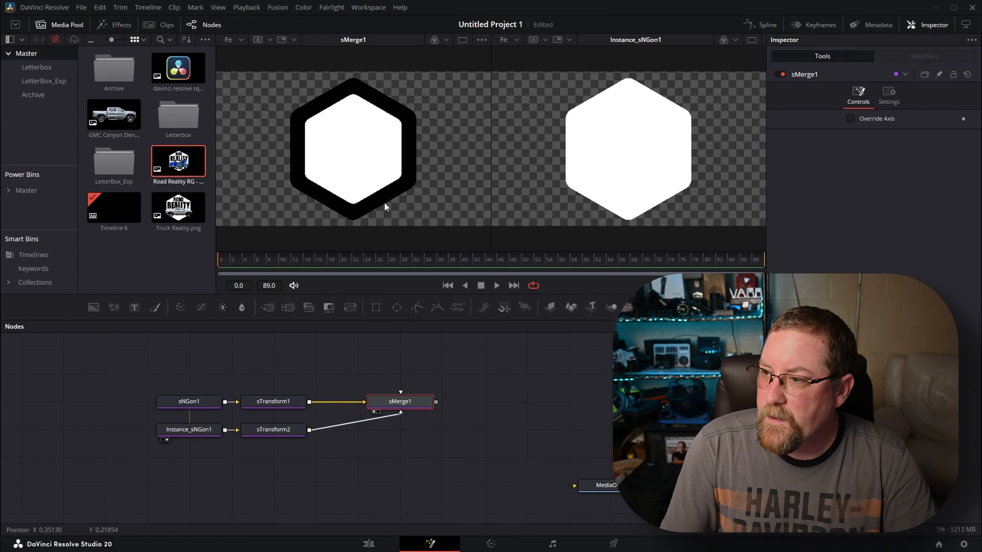
Set the X Size of sTransform2 to 0.91 and show the MediaIn1 logo in the second viewer for comparison
{"action": "left_click", "coordinate": [267, 430]}
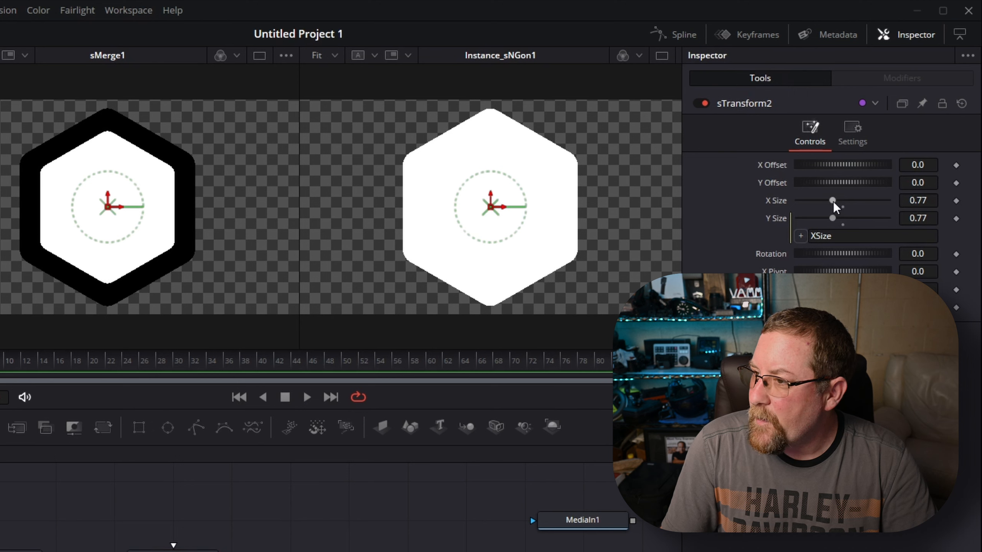
{"action": "left_click_drag", "start_coordinate": [849, 177], "coordinate": [840, 206]}
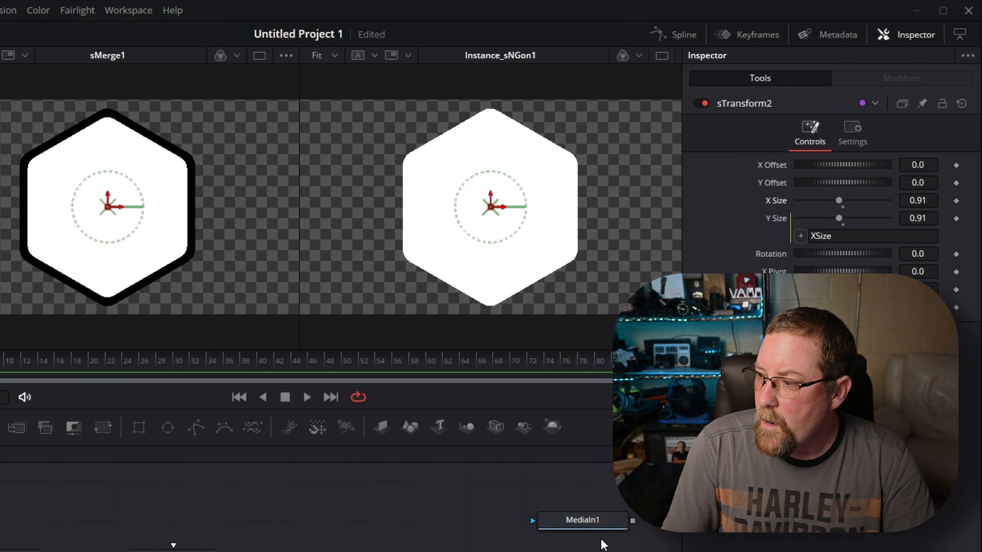
{"action": "left_click", "coordinate": [596, 528]}
{"action": "key", "text": "2"}
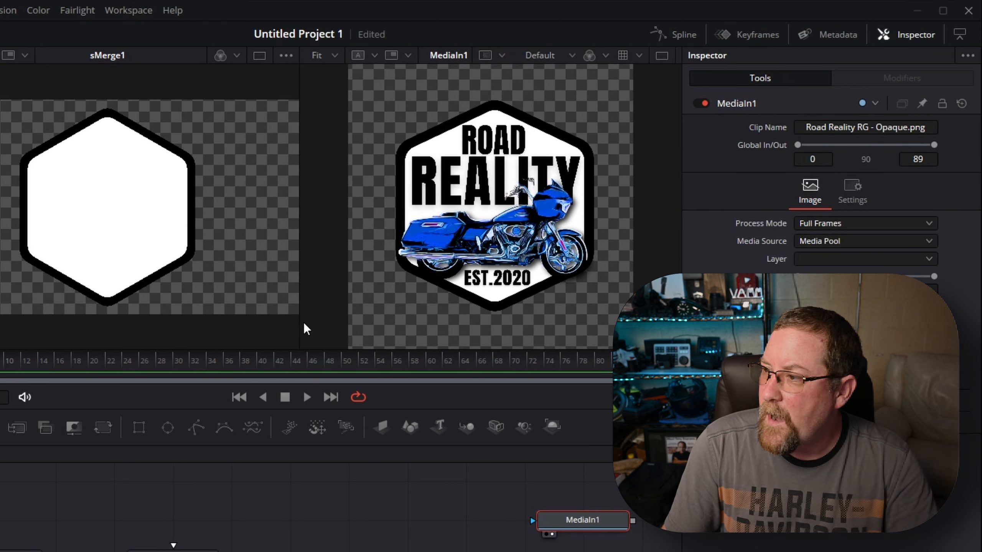
Place sMerge1 beside the transform nodes, add an sRender node after it and connect that to MediaOut1
{"action": "left_click_drag", "start_coordinate": [174, 551], "coordinate": [114, 551]}
{"action": "left_click", "coordinate": [114, 550]}
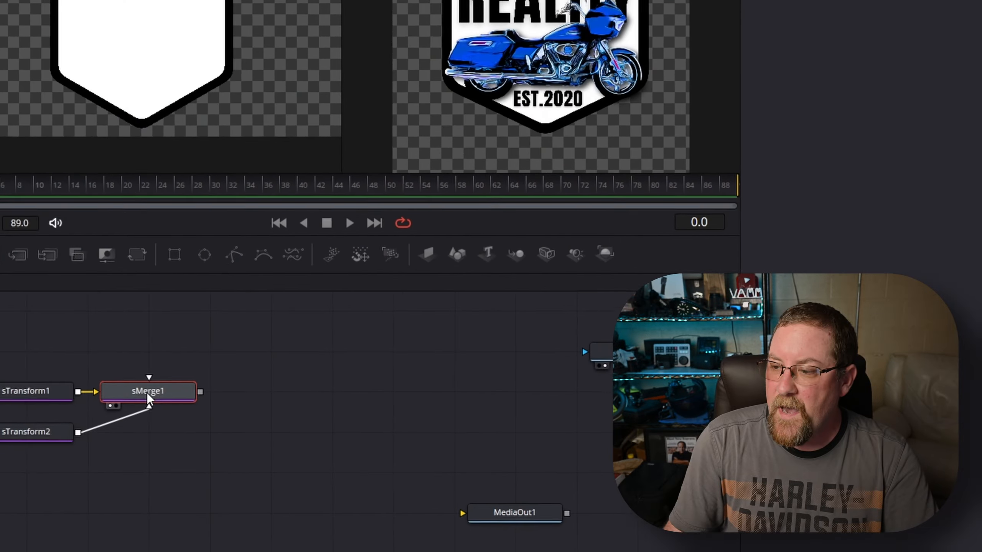
{"action": "key", "text": "shift+space"}
{"action": "type", "text": "stran"}
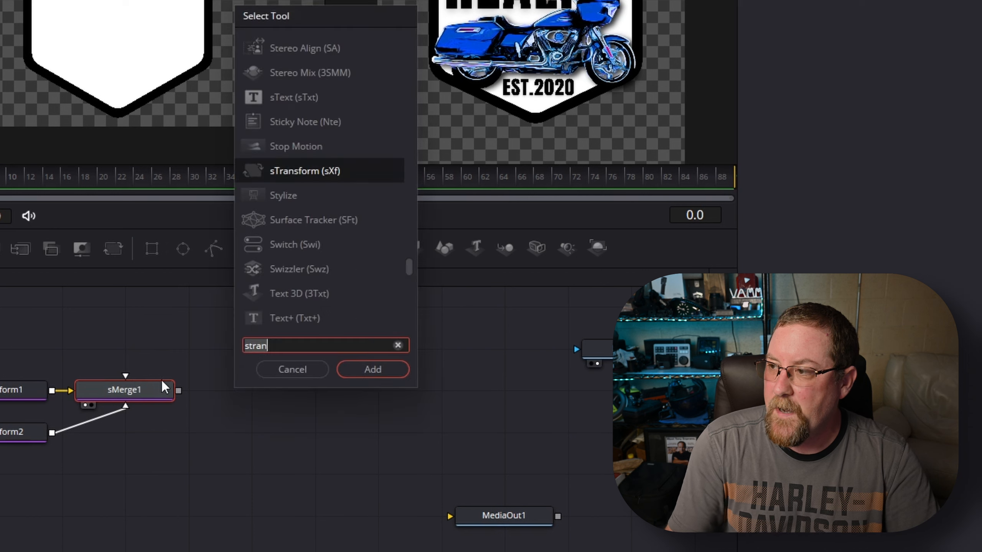
{"action": "key", "text": "BackSpace"}
{"action": "key", "text": "BackSpace"}
{"action": "key", "text": "BackSpace"}
{"action": "key", "text": "BackSpace"}
{"action": "key", "text": "BackSpace"}
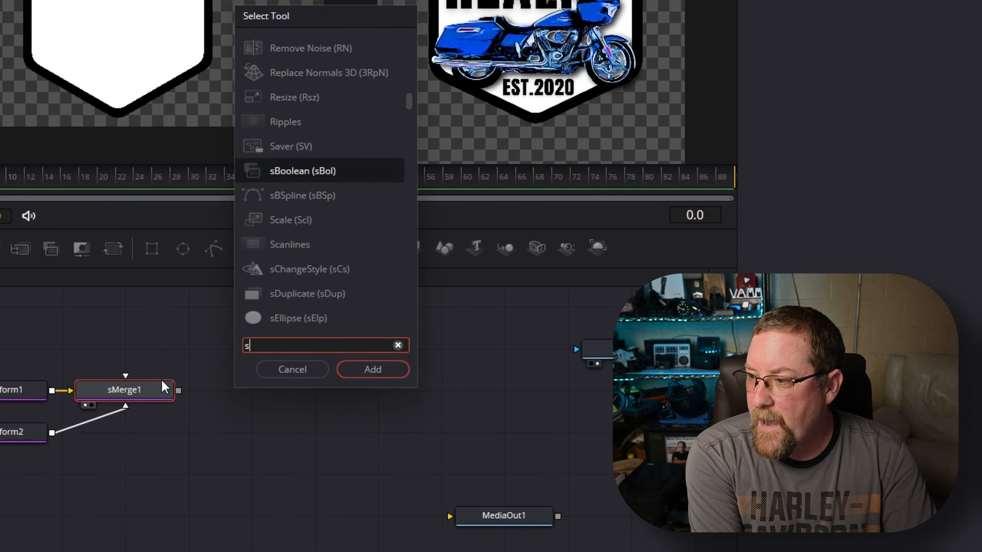
{"action": "type", "text": "srender"}
{"action": "key", "text": "Return"}
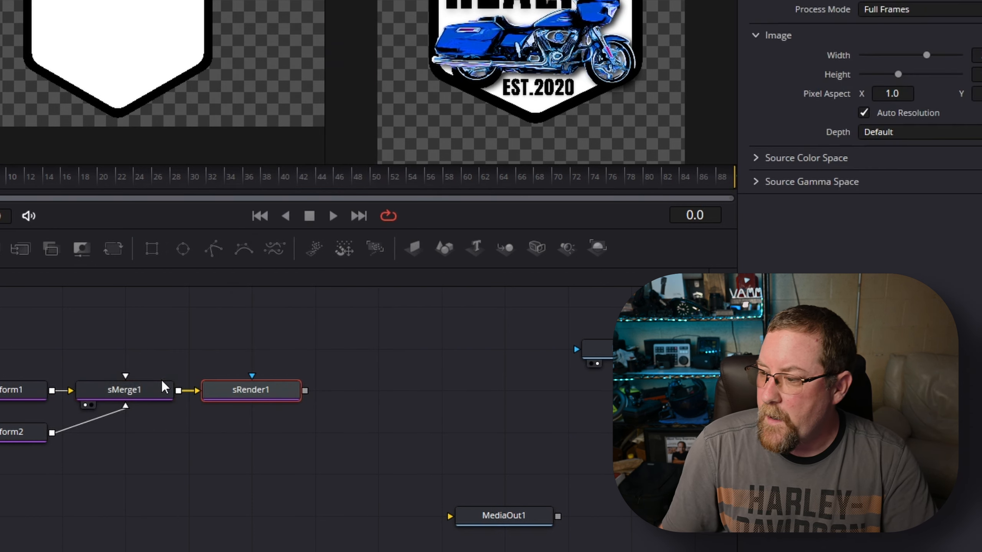
{"action": "left_click_drag", "start_coordinate": [305, 391], "coordinate": [473, 402]}
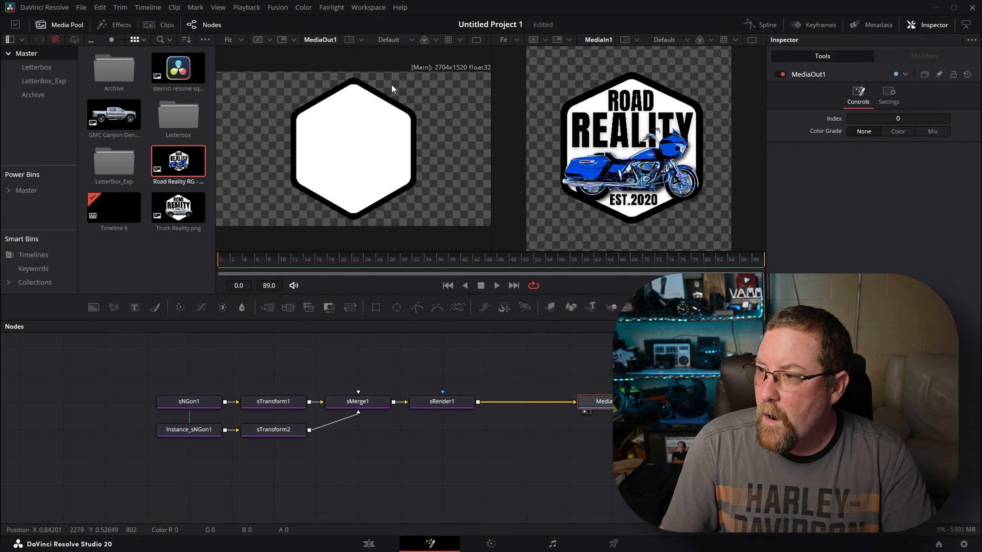
Shift the shape node chain away from MediaOut1, and add GMC Canyon Denali.png as a media node above the connection
{"action": "left_click_drag", "start_coordinate": [156, 366], "coordinate": [464, 459]}
{"action": "left_click_drag", "start_coordinate": [441, 401], "coordinate": [330, 414]}
{"action": "left_click", "coordinate": [367, 373]}
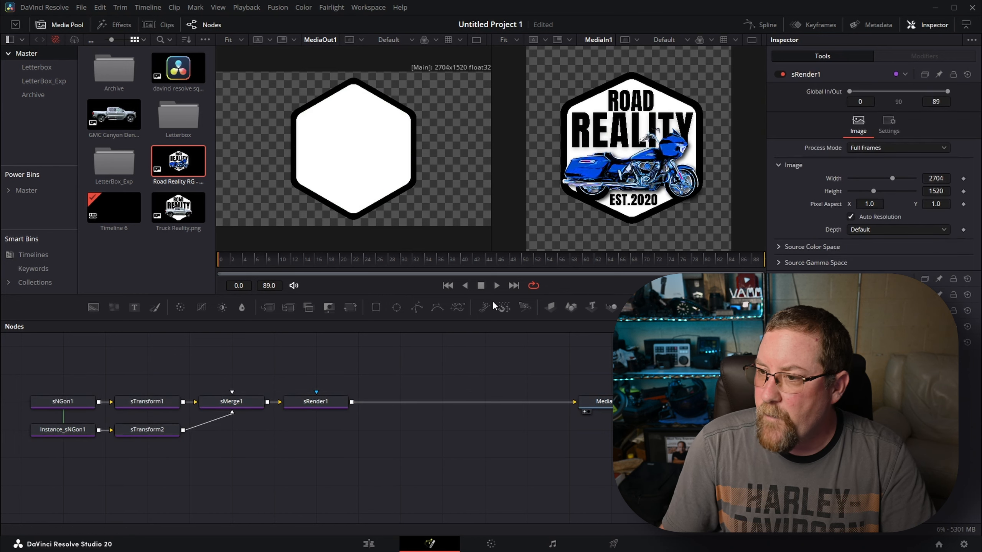
{"action": "left_click_drag", "start_coordinate": [113, 114], "coordinate": [452, 362]}
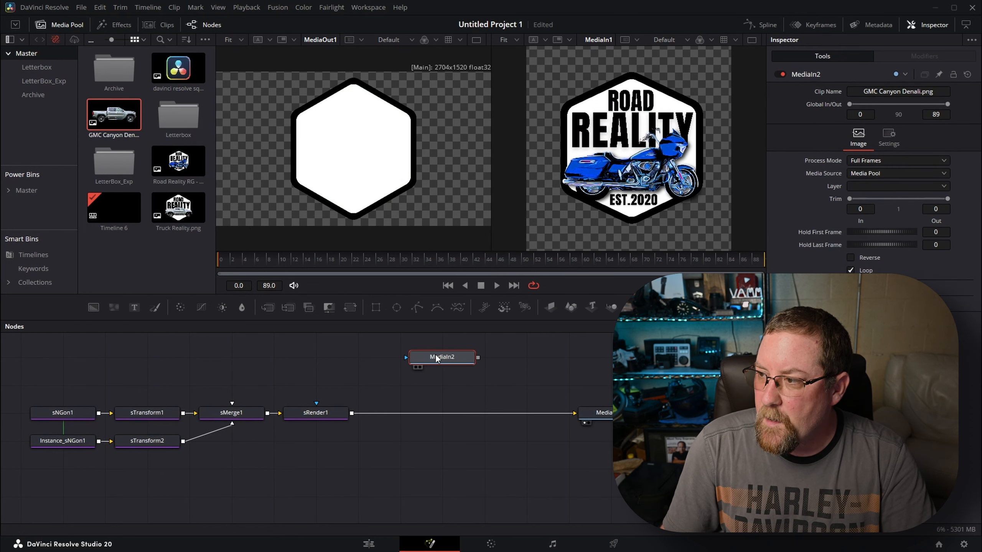
{"action": "left_click_drag", "start_coordinate": [436, 359], "coordinate": [529, 358]}
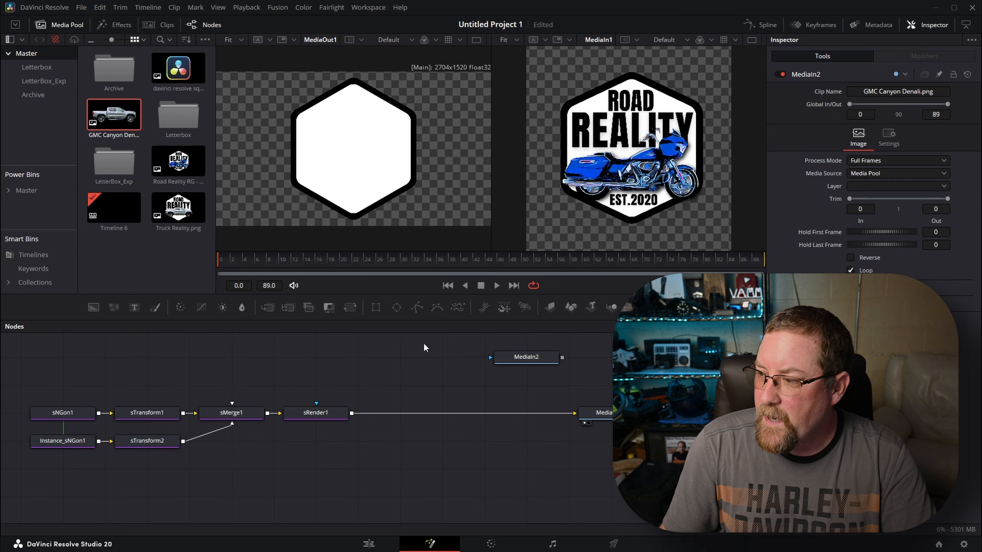
Add a Text+ node reading ROAD and REALITY on two lines, and set its font to Impact
{"action": "left_click_drag", "start_coordinate": [134, 307], "coordinate": [401, 360]}
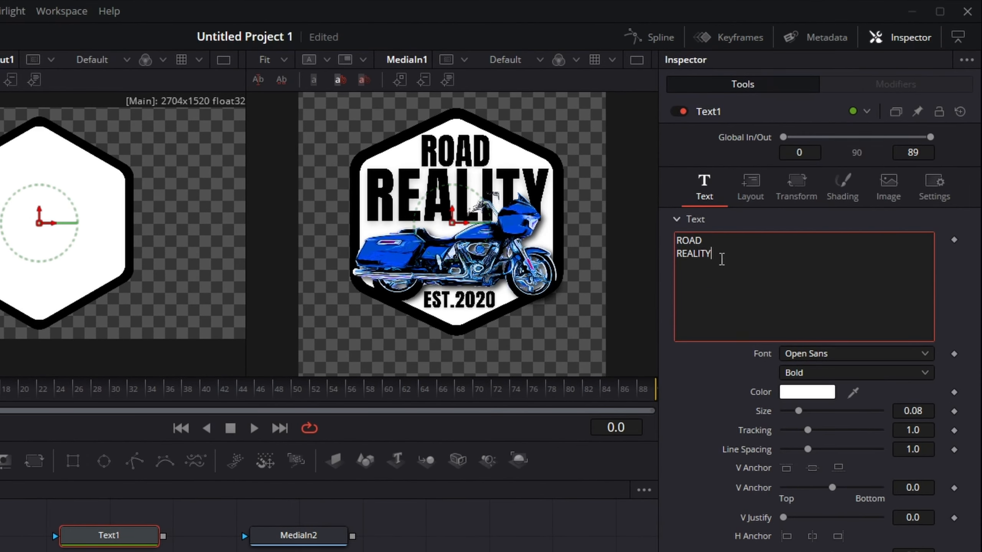
{"action": "left_click", "coordinate": [816, 358]}
{"action": "key", "text": "i"}
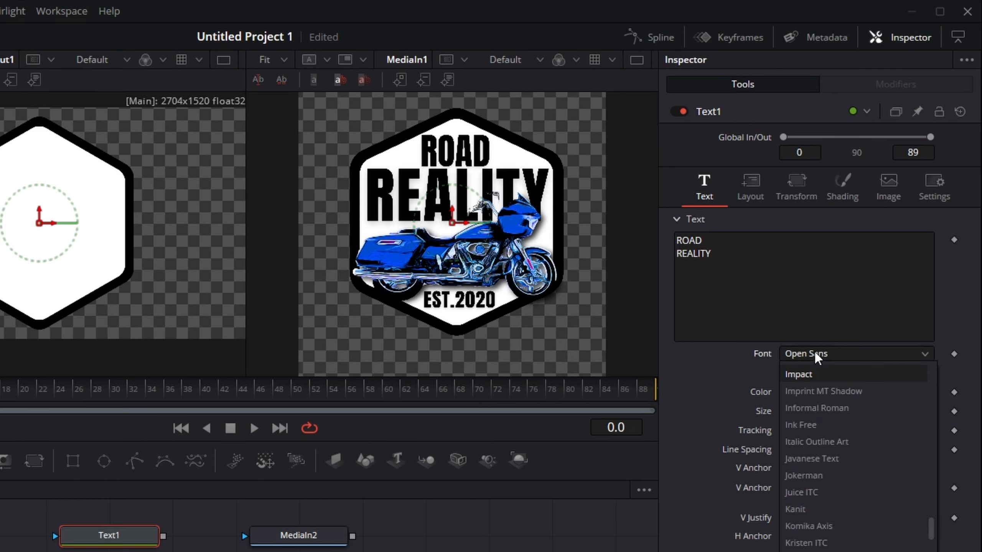
{"action": "left_click", "coordinate": [804, 375]}
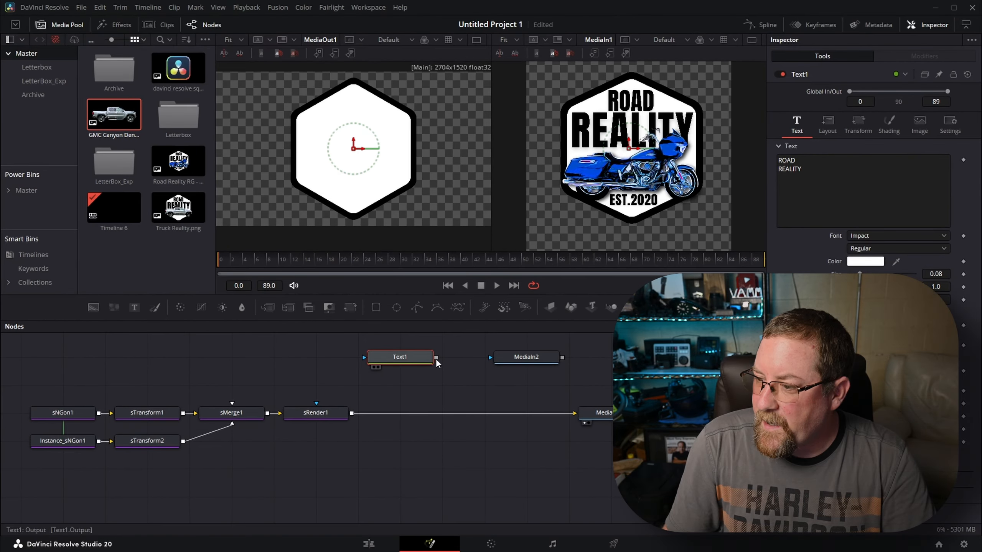
Merge Text1 over the sRender1 output and change the text color to black
{"action": "left_click_drag", "start_coordinate": [436, 358], "coordinate": [351, 413]}
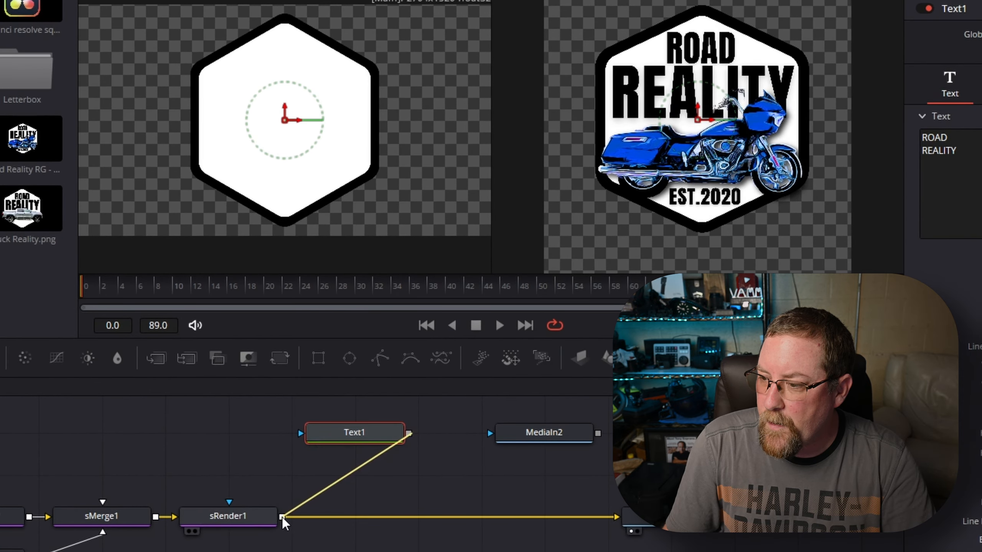
{"action": "left_click_drag", "start_coordinate": [283, 517], "coordinate": [282, 517]}
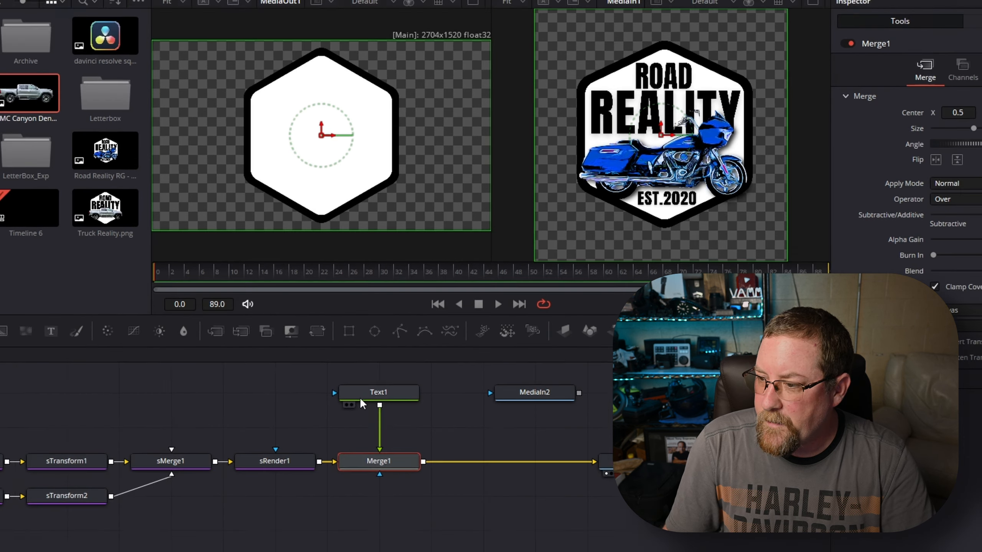
{"action": "left_click", "coordinate": [348, 433]}
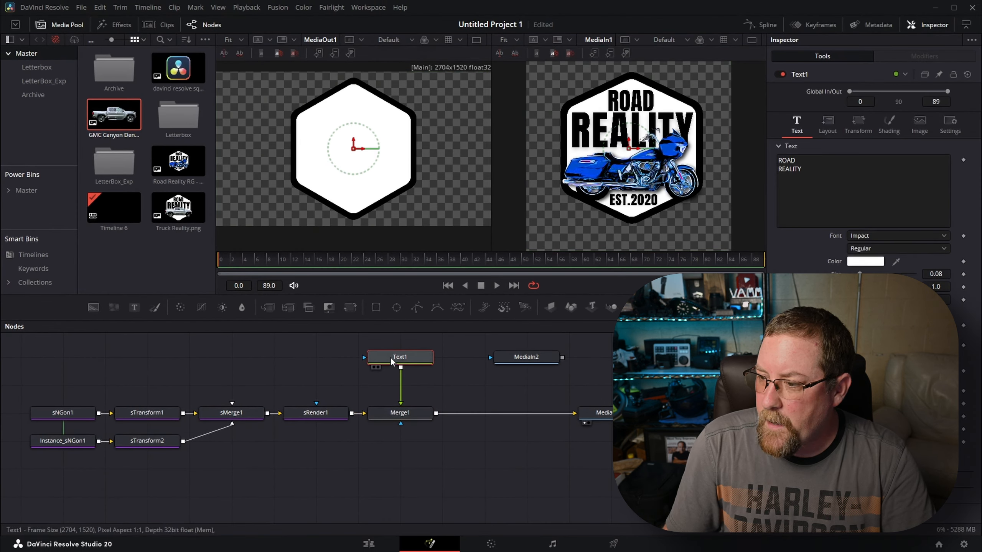
{"action": "left_click", "coordinate": [865, 261]}
{"action": "left_click", "coordinate": [13, 153]}
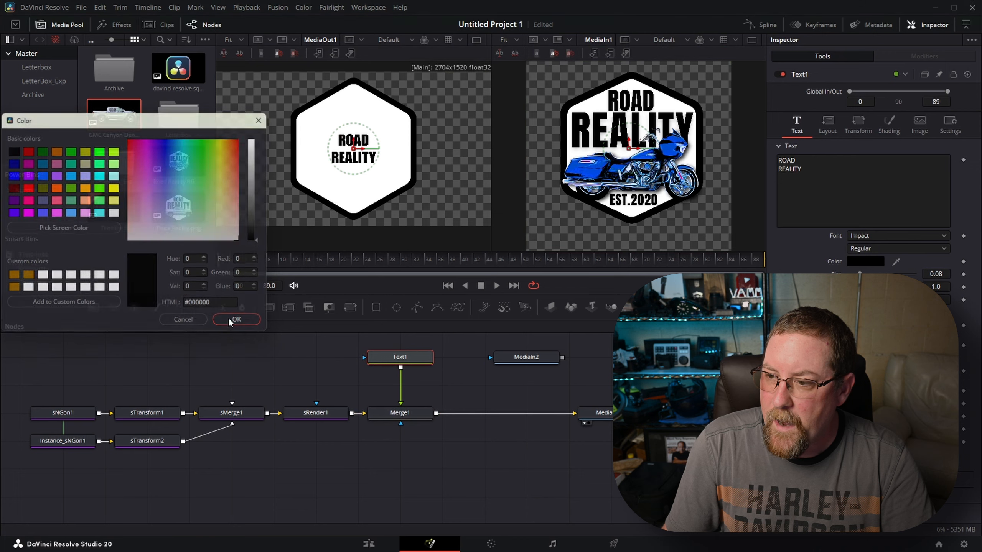
Set Text1's line spacing to 0.725 and its layout center Y to 0.682
{"action": "left_click", "coordinate": [236, 320]}
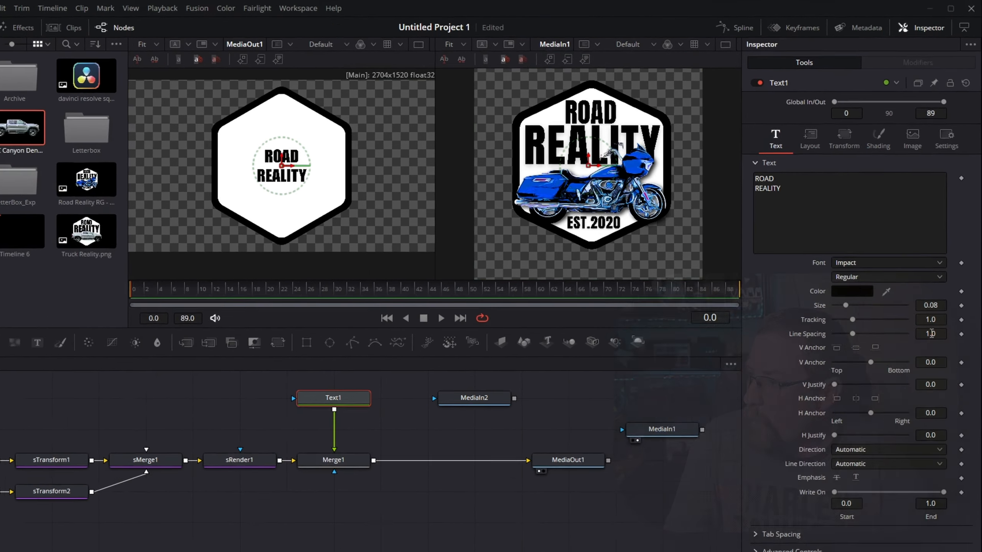
{"action": "left_click_drag", "start_coordinate": [931, 334], "coordinate": [910, 333]}
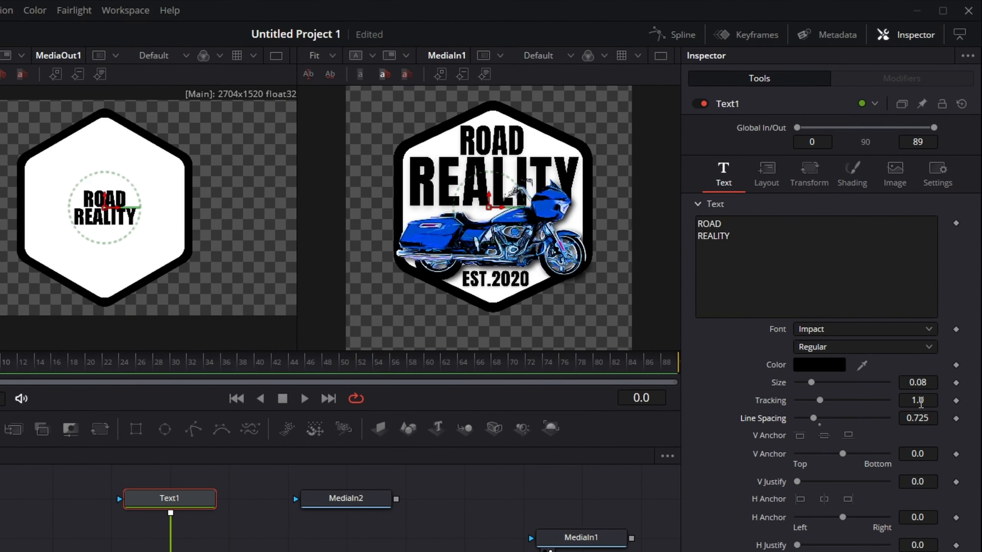
{"action": "left_click", "coordinate": [766, 182]}
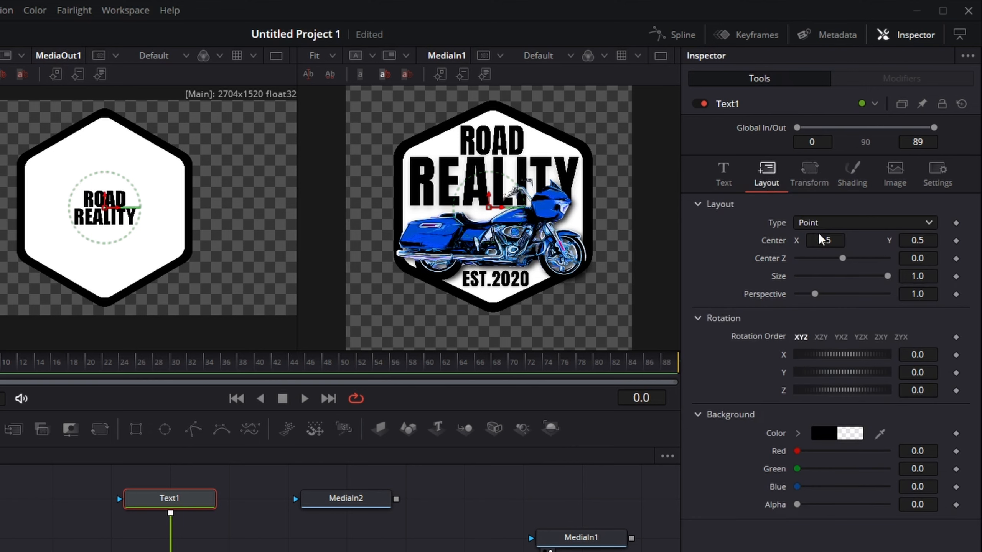
{"action": "left_click_drag", "start_coordinate": [918, 244], "coordinate": [945, 244]}
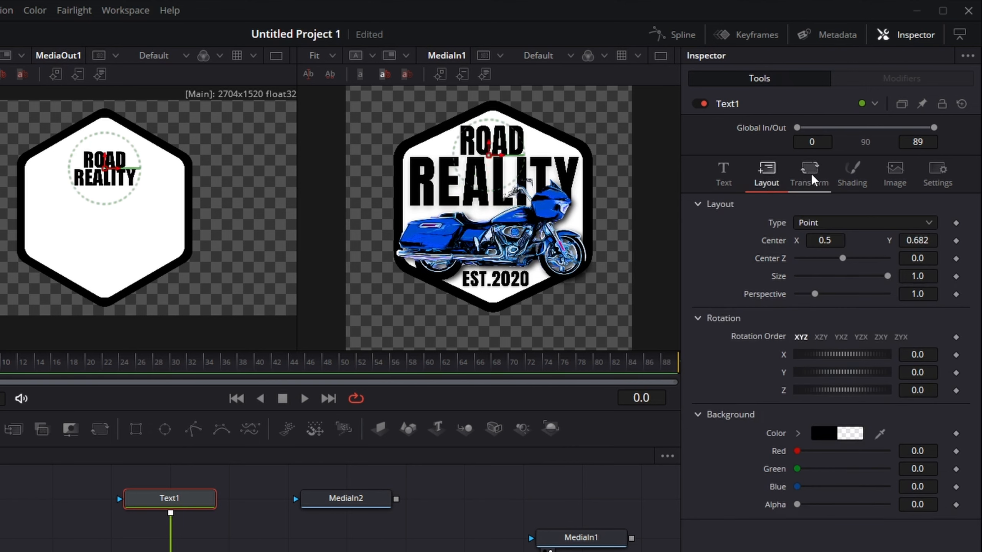
Add Character Level Styling to Text1's text and select the word REALITY in the MediaOut1 viewer for separate styling
{"action": "left_click", "coordinate": [812, 181]}
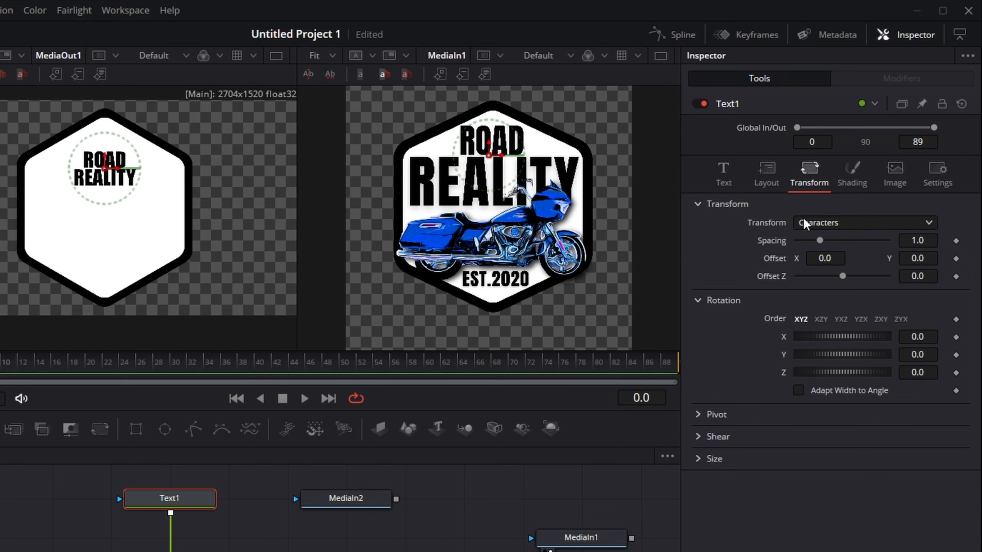
{"action": "left_click", "coordinate": [718, 182]}
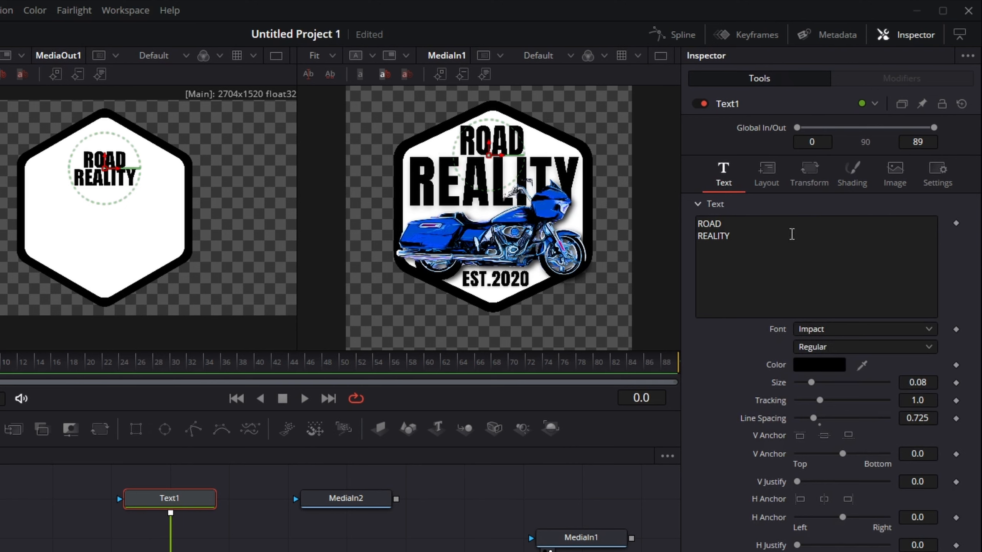
{"action": "right_click", "coordinate": [791, 234]}
{"action": "left_click", "coordinate": [846, 298]}
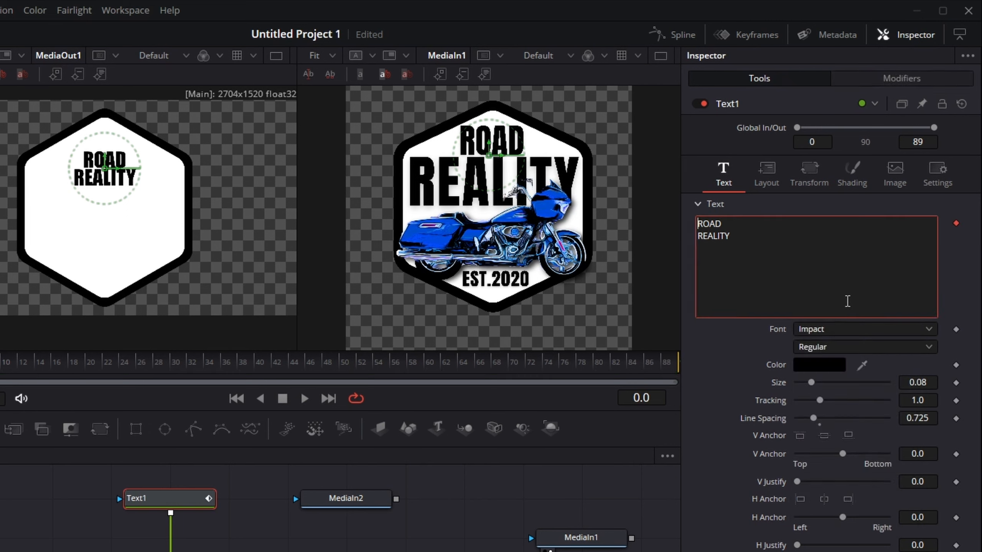
{"action": "left_click", "coordinate": [905, 80]}
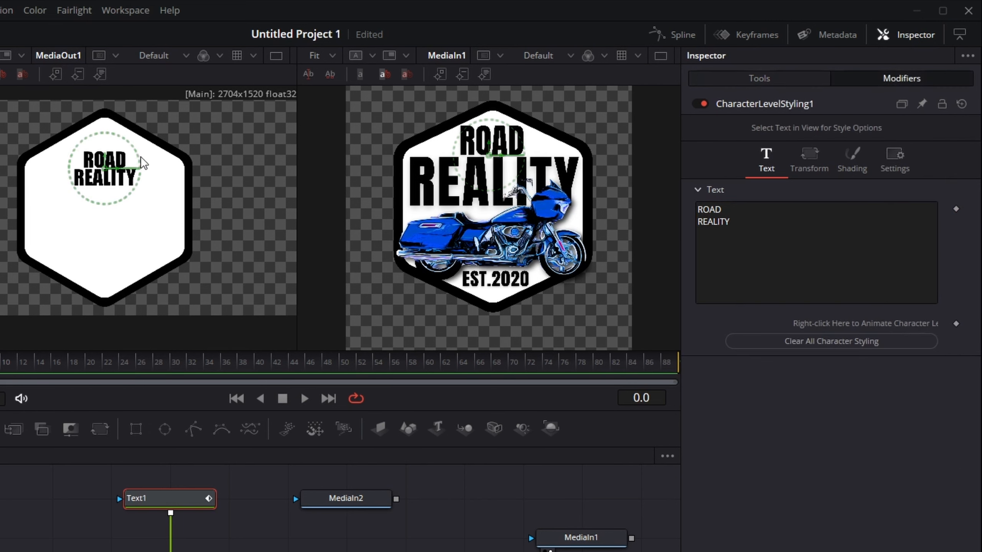
{"action": "left_click_drag", "start_coordinate": [142, 189], "coordinate": [55, 198]}
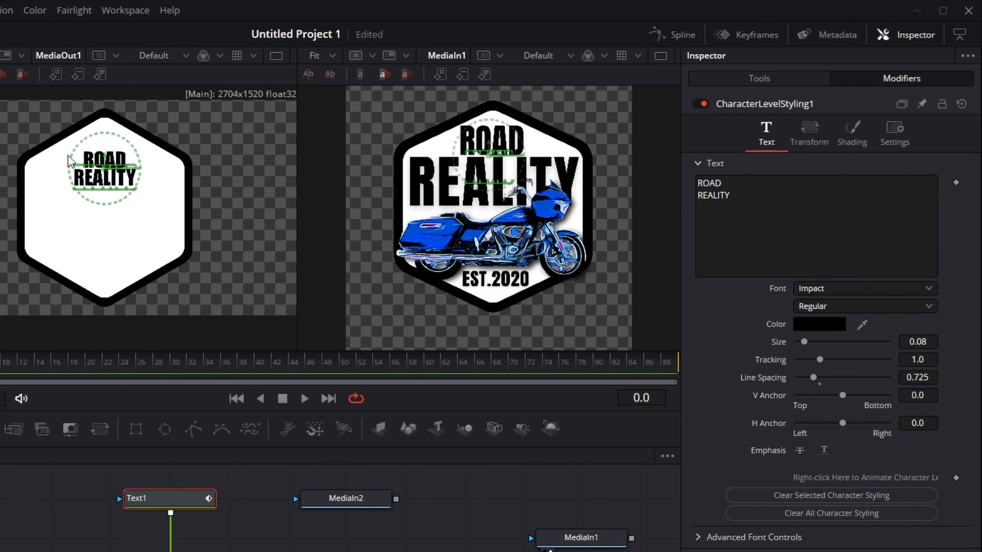
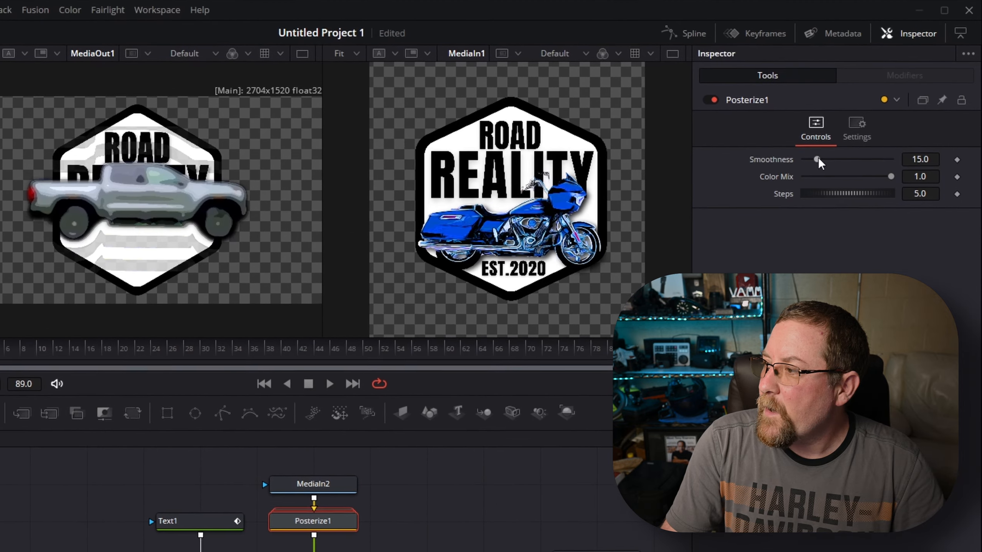
Reduce Posterize1's smoothness to 1.4 and increase its number of steps
{"action": "left_click_drag", "start_coordinate": [858, 118], "coordinate": [860, 119]}
{"action": "mouse_move", "coordinate": [817, 160]}
{"action": "left_mouse_down"}
{"action": "mouse_move", "coordinate": [830, 165]}
{"action": "mouse_move", "coordinate": [805, 171]}
{"action": "left_mouse_up"}
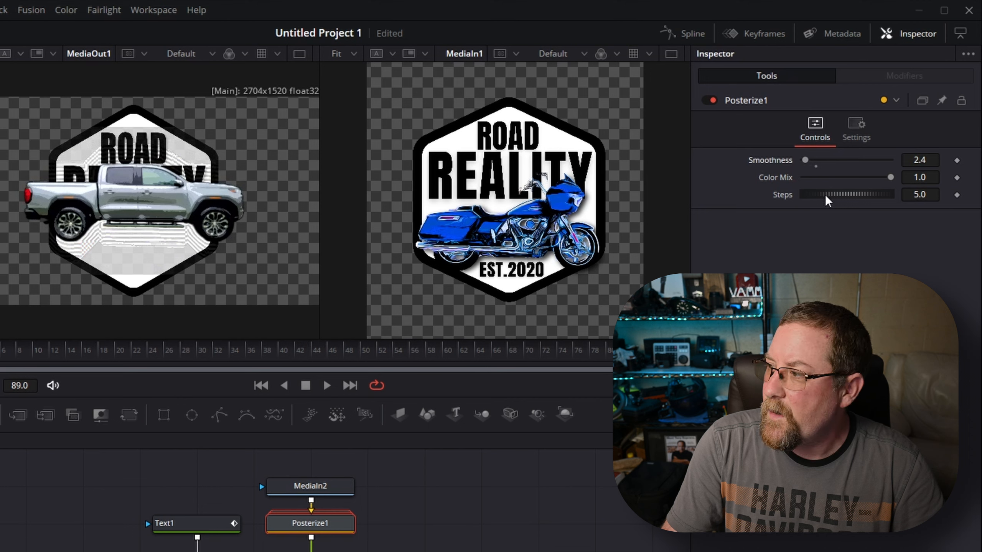
{"action": "left_click_drag", "start_coordinate": [915, 167], "coordinate": [905, 166]}
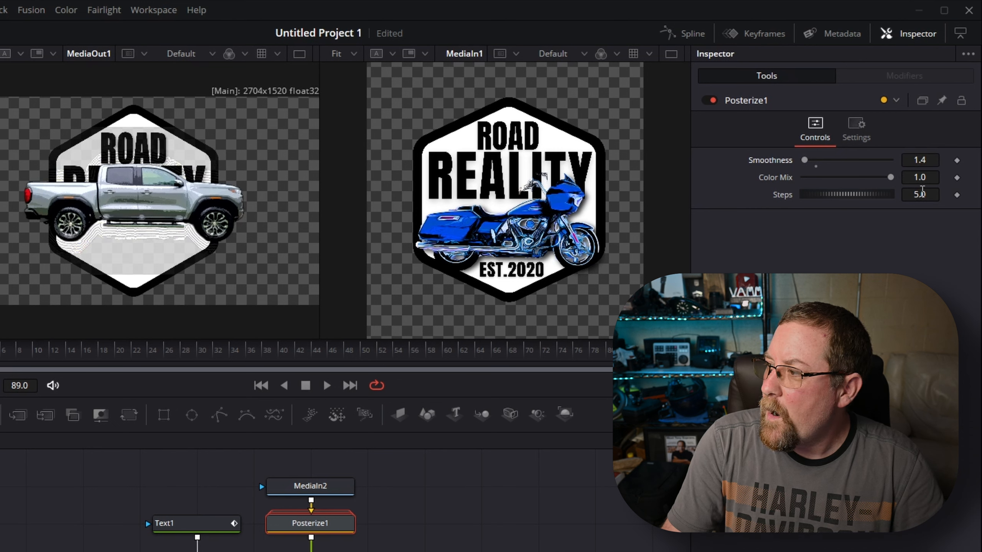
{"action": "left_click_drag", "start_coordinate": [834, 195], "coordinate": [978, 209]}
{"action": "left_click_drag", "start_coordinate": [853, 197], "coordinate": [870, 197]}
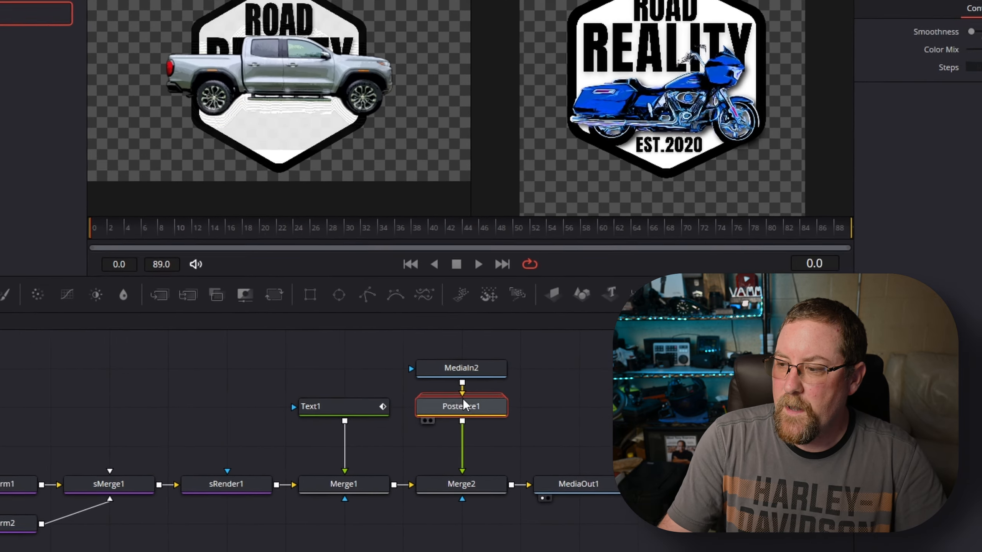
Add a Drop Shadow node after Posterize1 and move the truck's node chain up to make room above Merge2
{"action": "key", "text": "shift+space"}
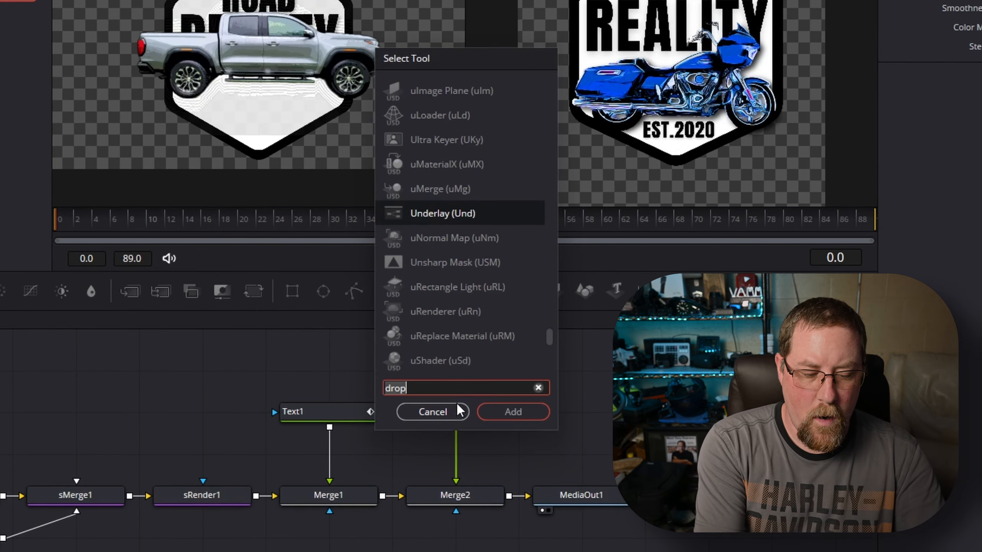
{"action": "type", "text": "drop"}
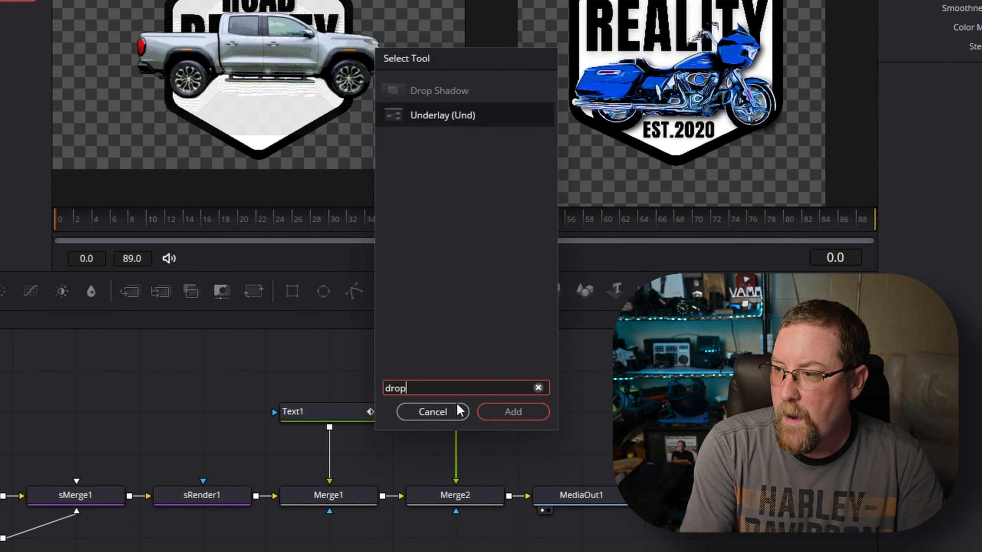
{"action": "left_click", "coordinate": [435, 99]}
{"action": "left_click", "coordinate": [515, 417]}
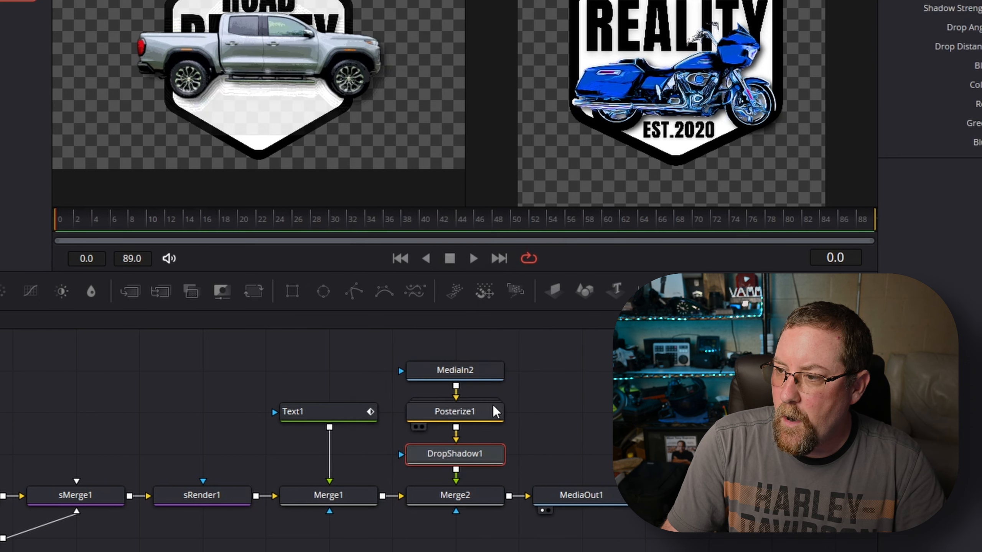
{"action": "left_click_drag", "start_coordinate": [549, 367], "coordinate": [449, 412]}
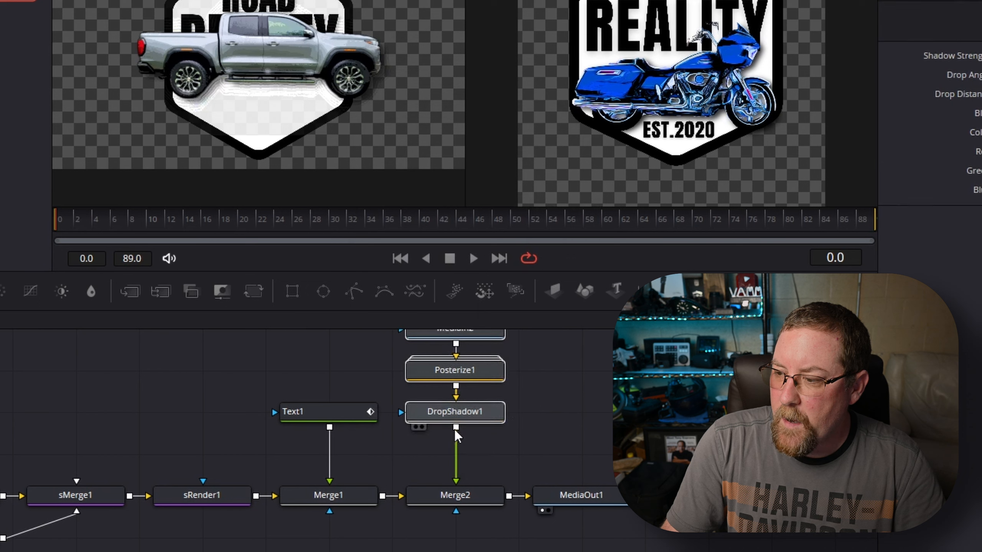
{"action": "left_click", "coordinate": [510, 450]}
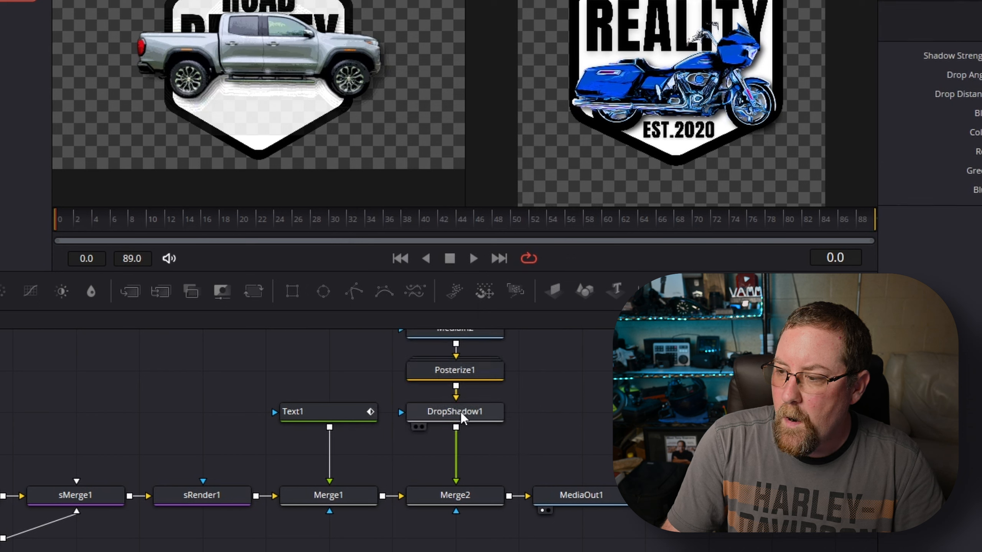
Add a Transform (Xf) node between DropShadow1 and Merge2
{"action": "left_click", "coordinate": [446, 412]}
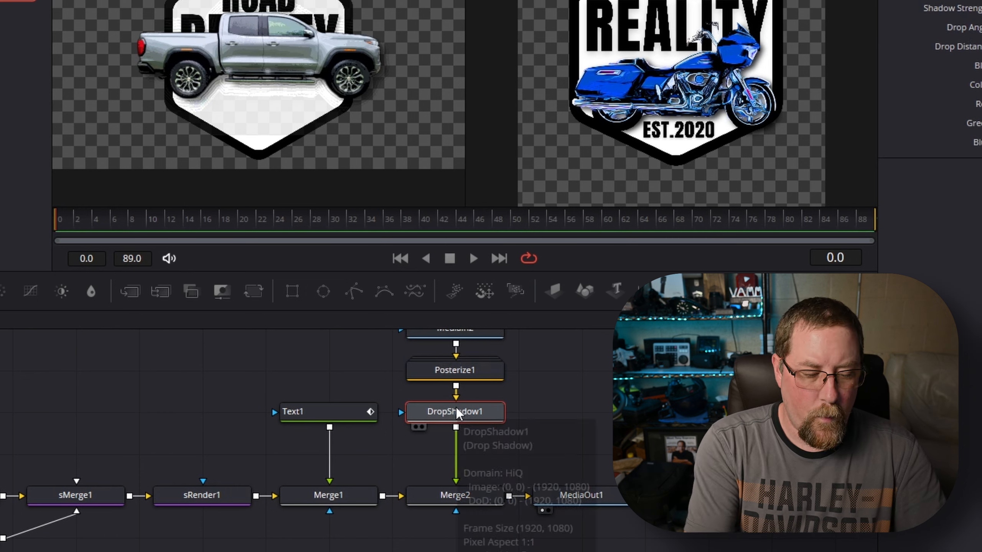
{"action": "key", "text": "shift+space"}
{"action": "type", "text": "trans"}
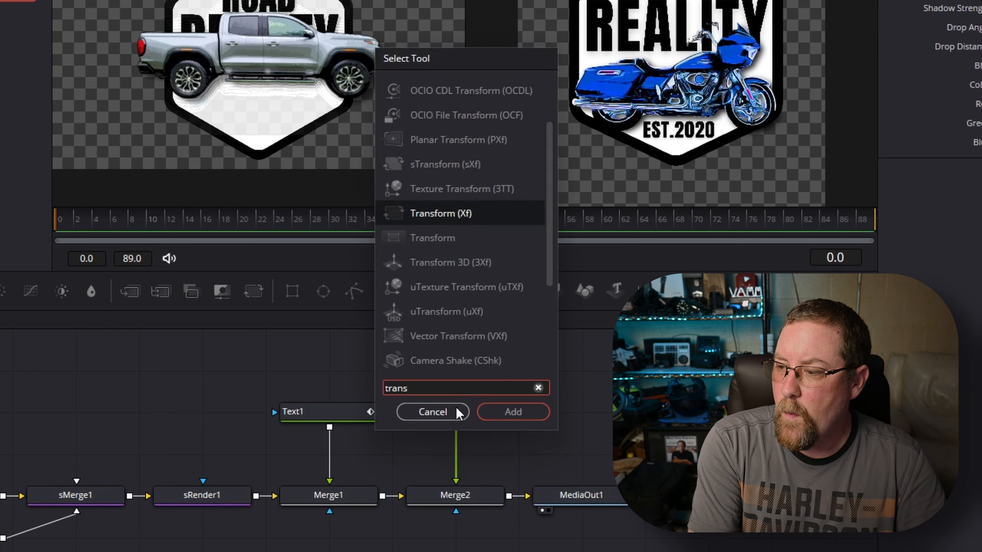
{"action": "key", "text": "Return"}
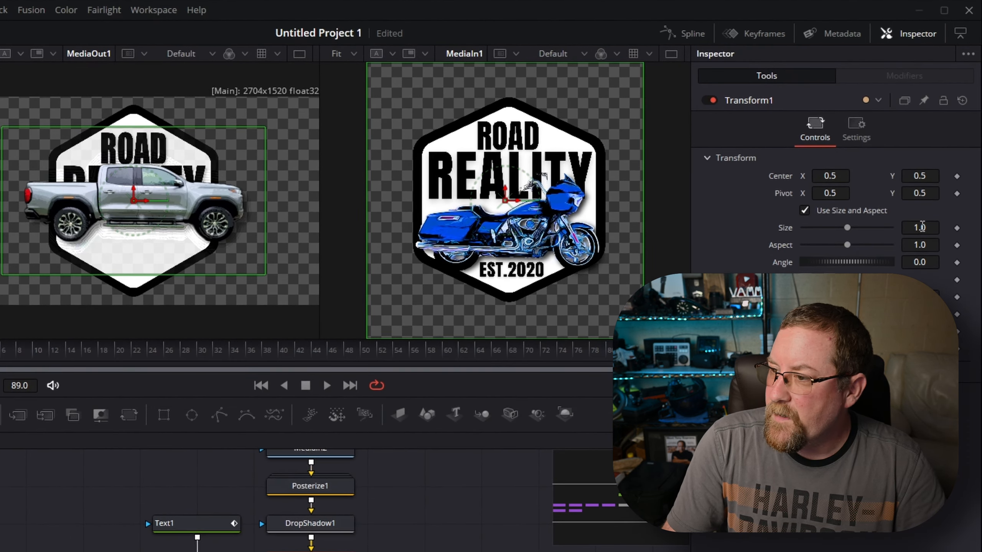
Scale the truck to 0.801 in Transform1 and lower it to center Y 0.255
{"action": "left_click_drag", "start_coordinate": [934, 173], "coordinate": [888, 173]}
{"action": "left_click_drag", "start_coordinate": [857, 228], "coordinate": [825, 228]}
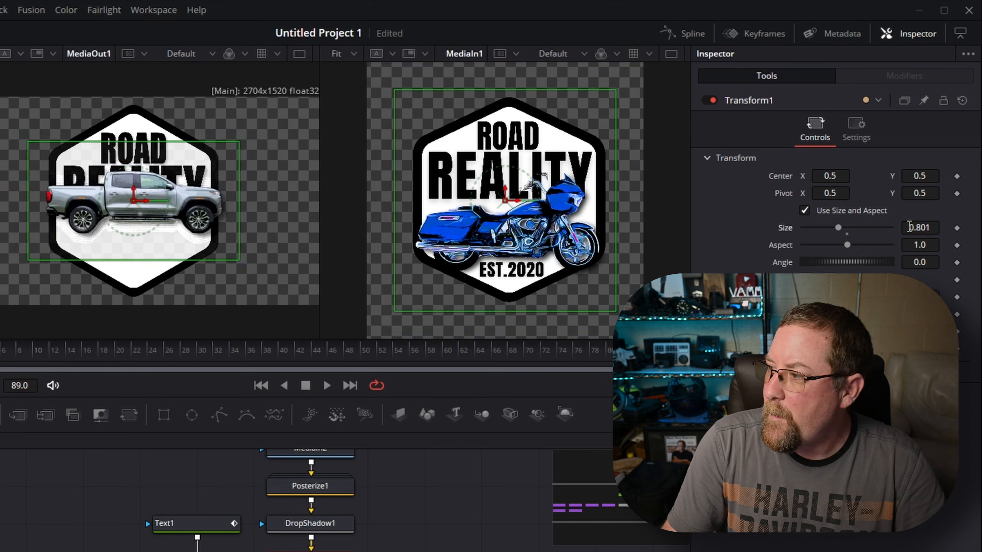
{"action": "left_click_drag", "start_coordinate": [919, 176], "coordinate": [825, 176]}
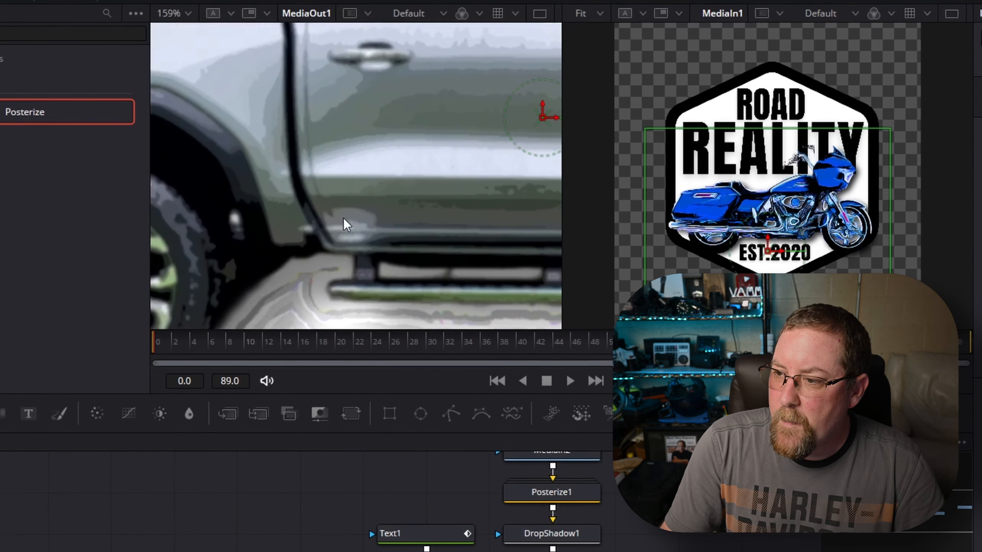
Connect Transform1's output to Merge2's effect mask input as well, and check the area beneath the truck
{"action": "scroll", "coordinate": [344, 218], "scroll_direction": "down", "scroll_amount": 1}
{"action": "left_click_drag", "start_coordinate": [344, 219], "coordinate": [377, 141]}
{"action": "scroll", "coordinate": [273, 244], "scroll_direction": "up", "scroll_amount": 1}
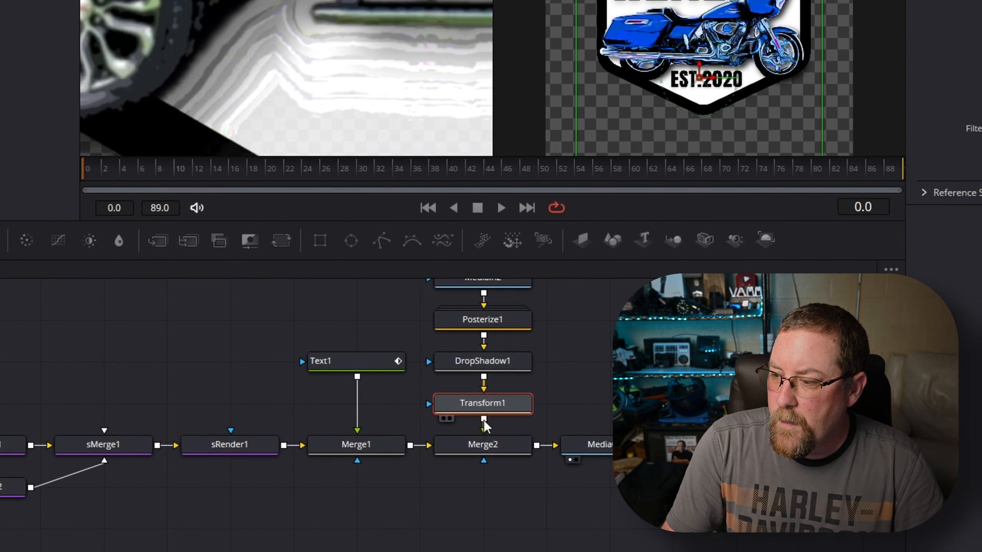
{"action": "left_click_drag", "start_coordinate": [484, 421], "coordinate": [486, 467]}
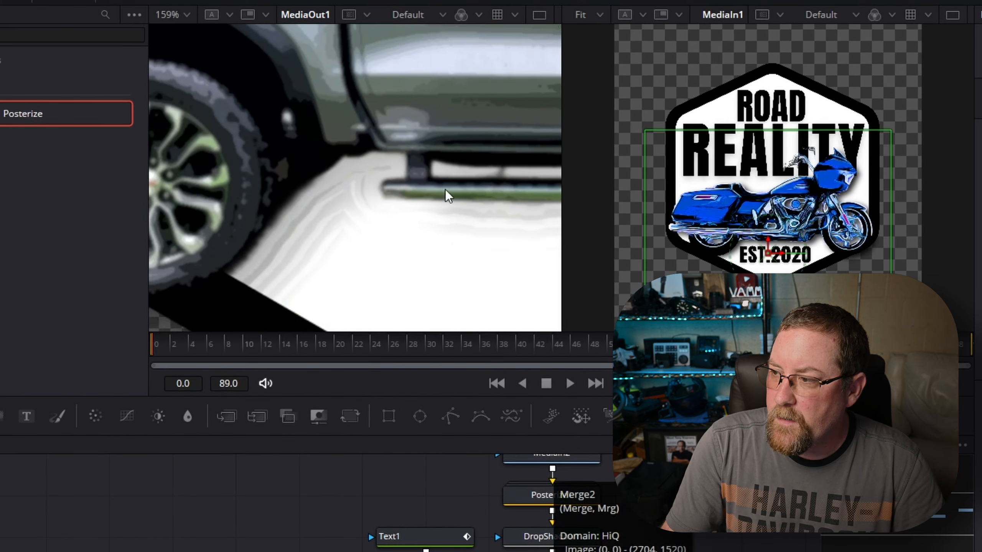
{"action": "scroll", "coordinate": [480, 195], "scroll_direction": "down", "scroll_amount": 5}
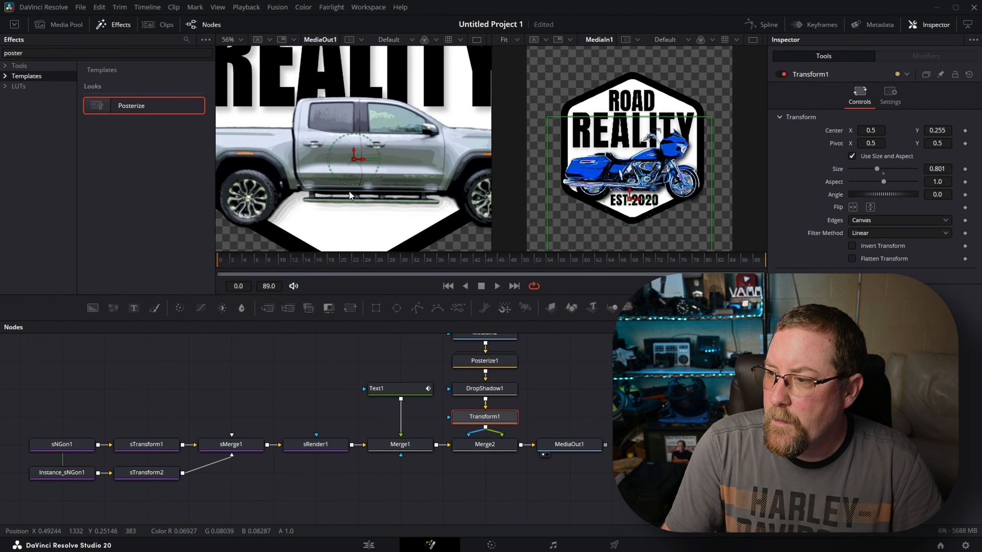
{"action": "scroll", "coordinate": [347, 241], "scroll_direction": "down", "scroll_amount": 3}
{"action": "left_click", "coordinate": [240, 37]}
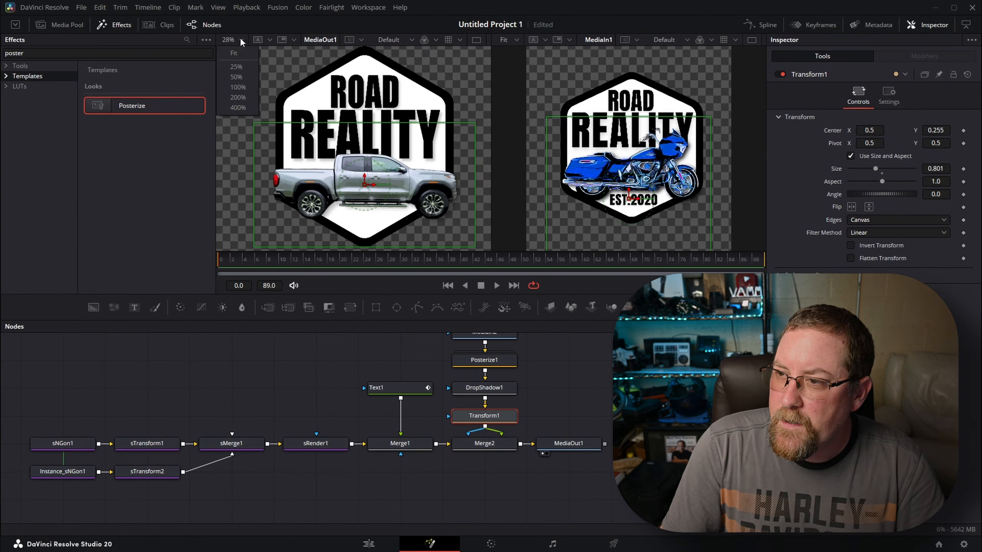
{"action": "left_click", "coordinate": [232, 55]}
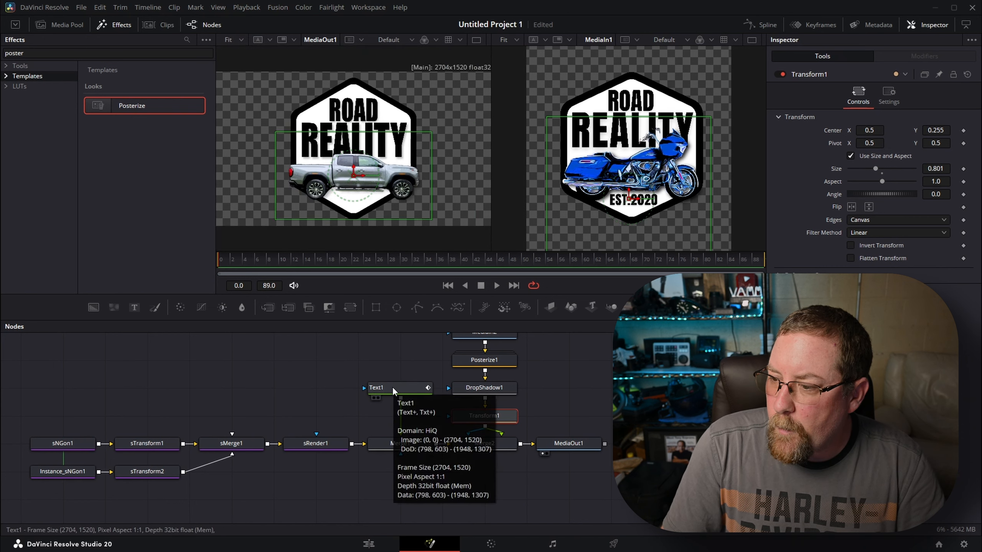
Add a second Text+ node above the shape chain, reading EST.2020 in the Impact font
{"action": "left_click_drag", "start_coordinate": [132, 306], "coordinate": [262, 386]}
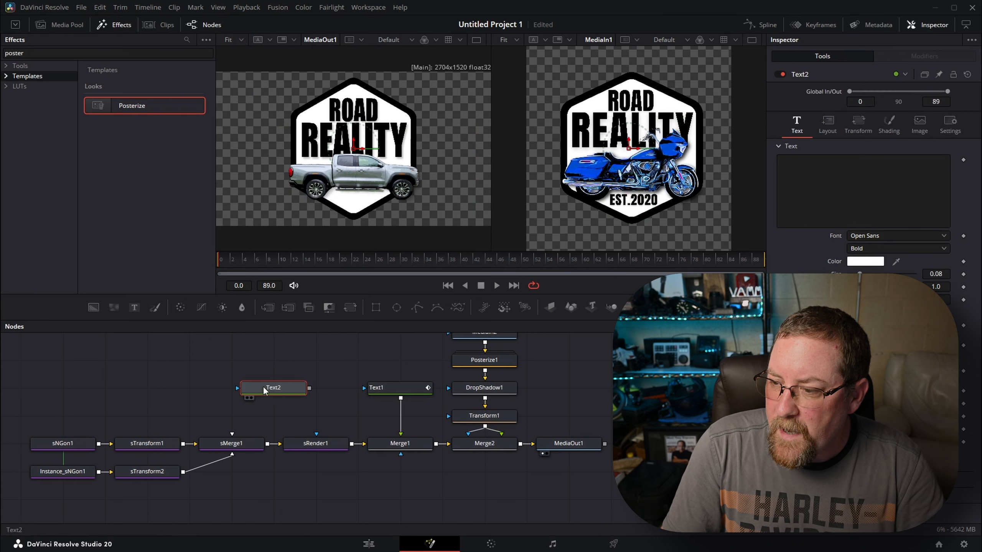
{"action": "left_click", "coordinate": [851, 196]}
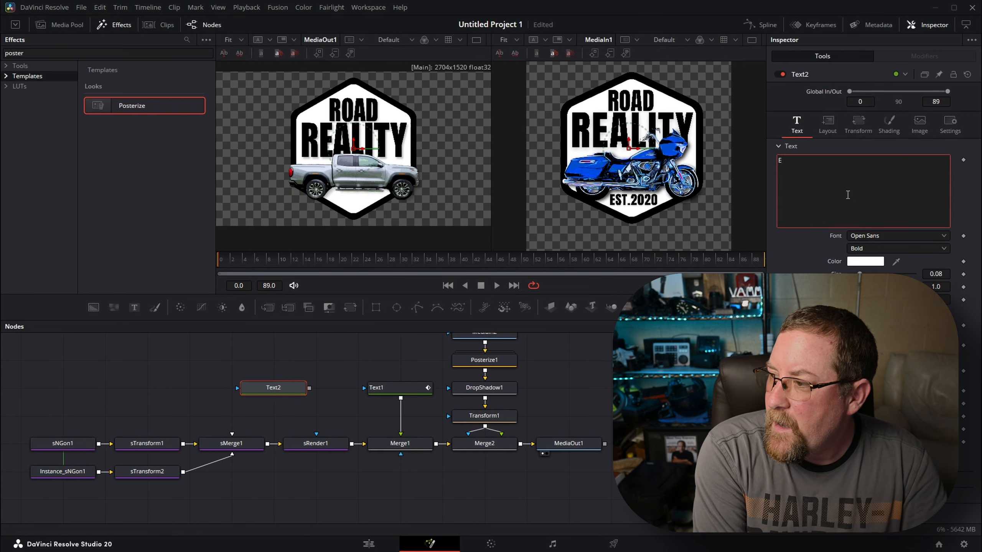
{"action": "type", "text": "EST.2020"}
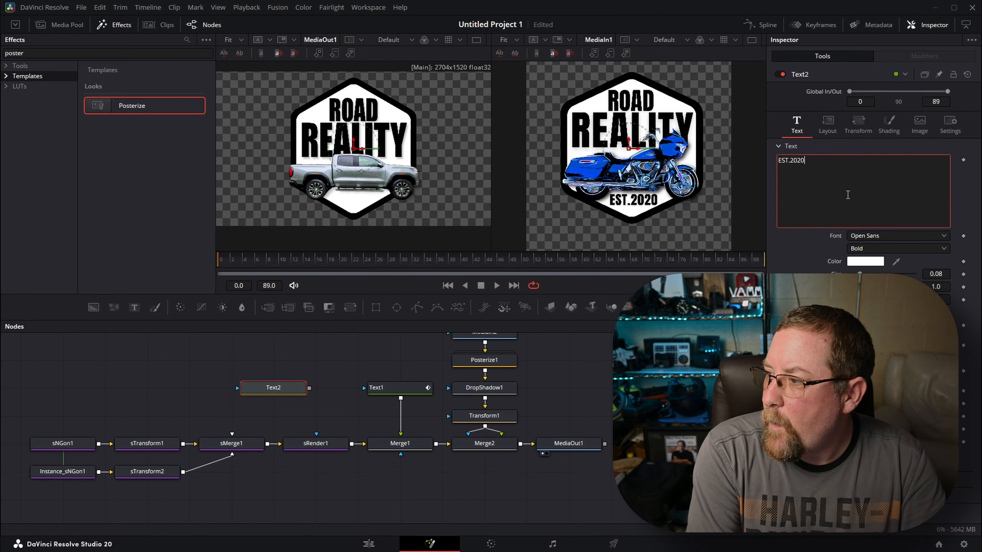
{"action": "left_click", "coordinate": [887, 235]}
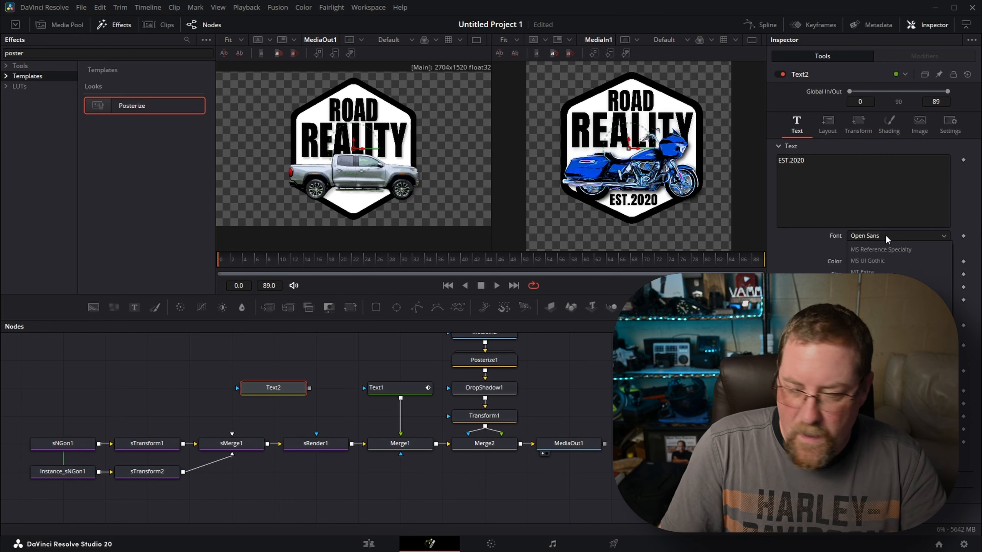
{"action": "left_click", "coordinate": [872, 251]}
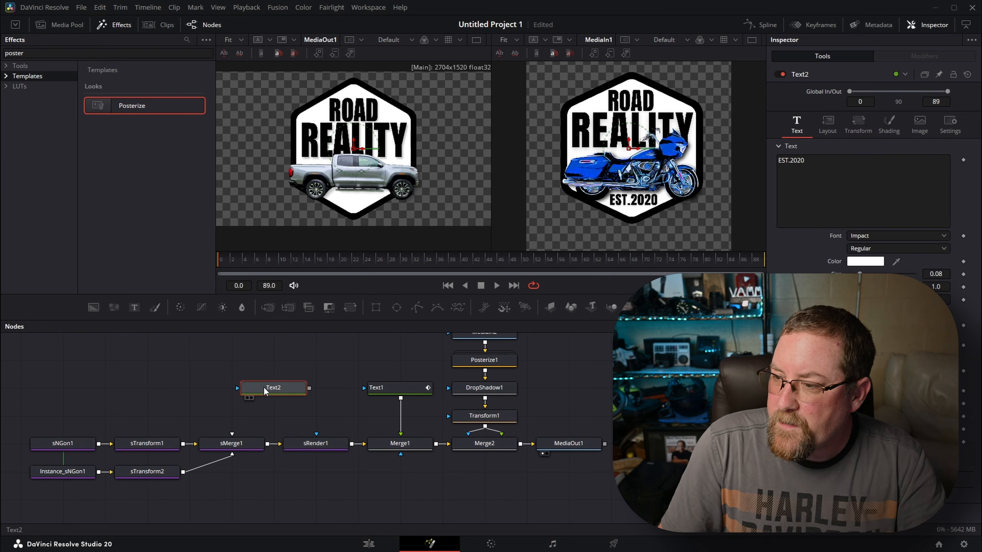
Show Text2 in the first viewer and change its text color to black
{"action": "key", "text": "1"}
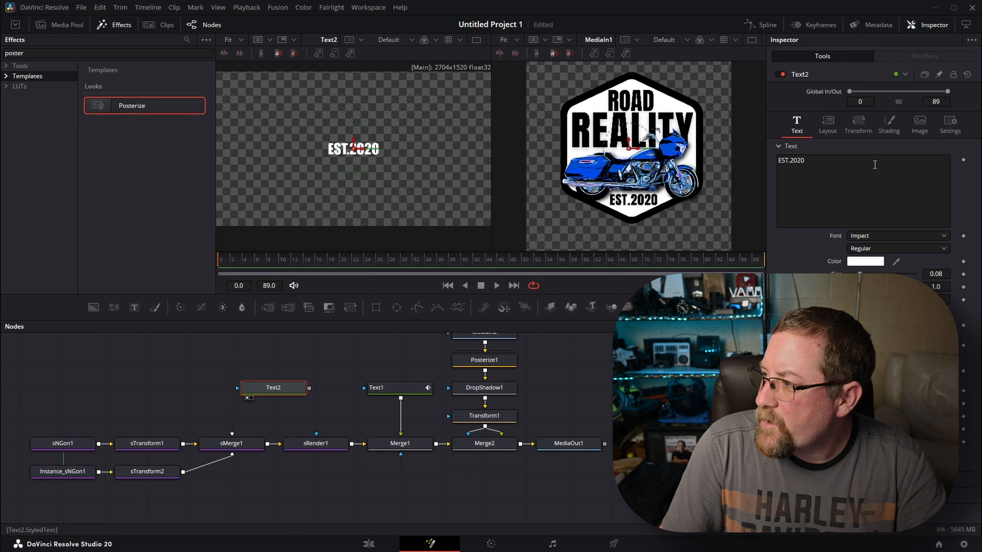
{"action": "left_click", "coordinate": [858, 261]}
{"action": "left_click", "coordinate": [13, 151]}
{"action": "left_click", "coordinate": [238, 320]}
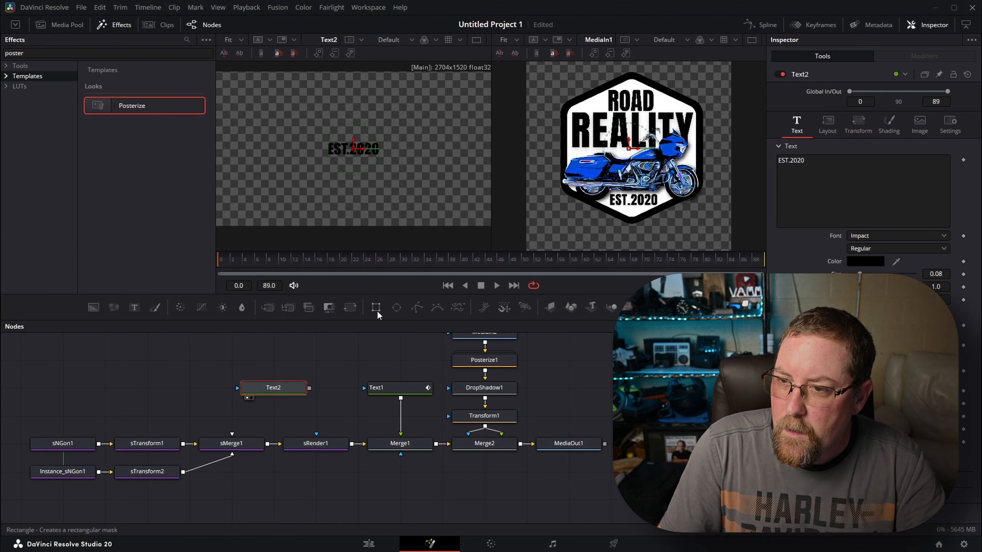
Make room before Merge2, merge Text2 over Merge1's output with a new merge node, and show MediaOut1 in the first viewer
{"action": "left_click", "coordinate": [852, 130]}
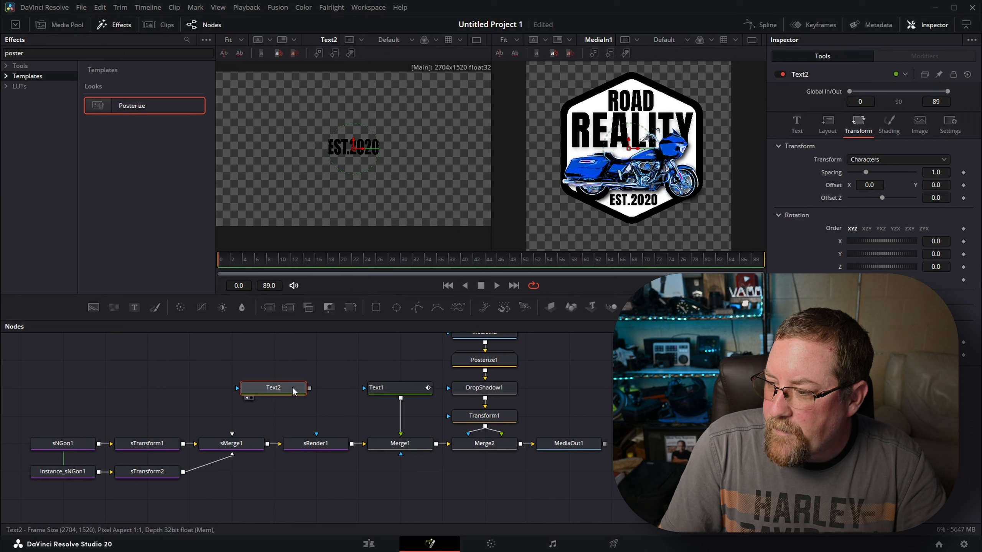
{"action": "left_click_drag", "start_coordinate": [615, 480], "coordinate": [451, 332]}
{"action": "left_click_drag", "start_coordinate": [500, 479], "coordinate": [585, 480]}
{"action": "left_click_drag", "start_coordinate": [301, 431], "coordinate": [498, 432]}
{"action": "left_click", "coordinate": [499, 430]}
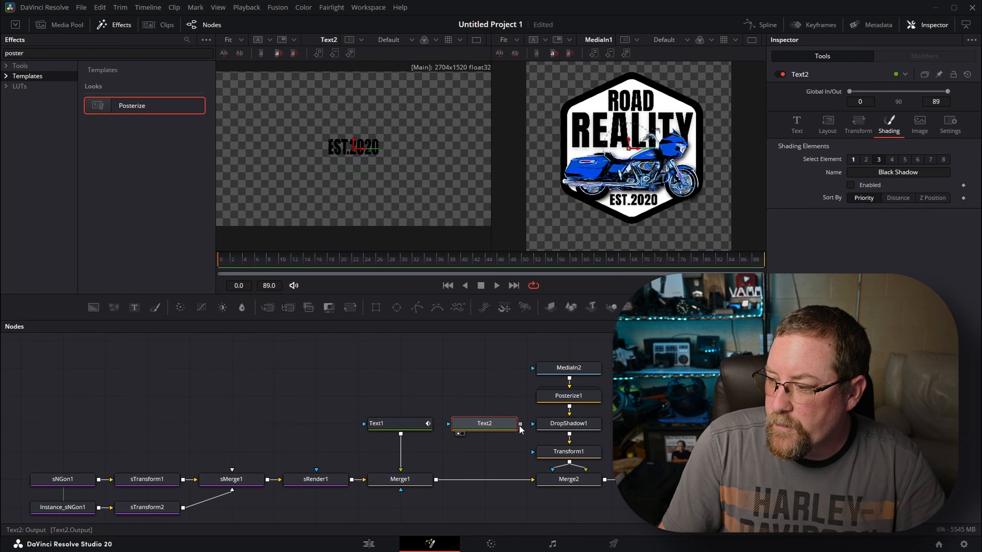
{"action": "left_click_drag", "start_coordinate": [513, 428], "coordinate": [436, 481]}
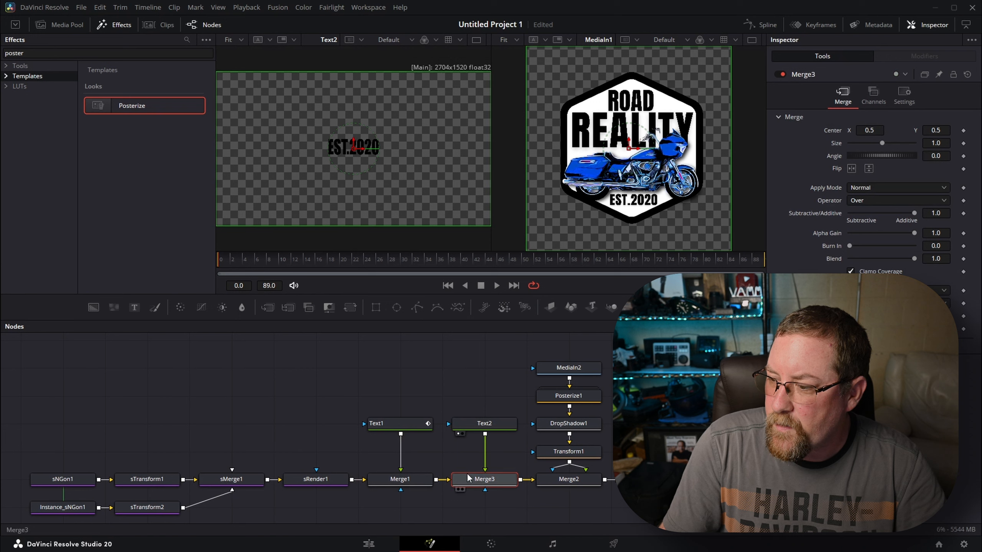
{"action": "left_click", "coordinate": [657, 481]}
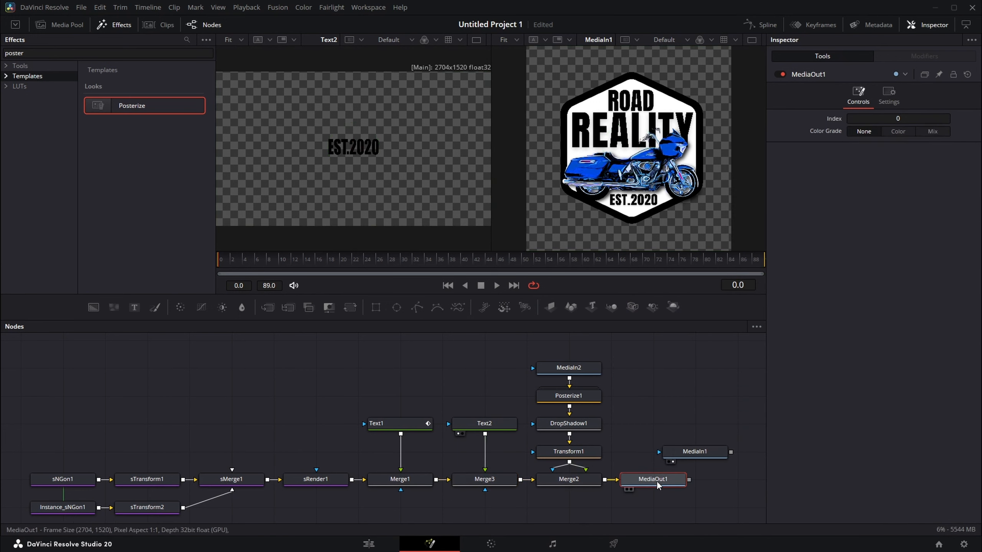
{"action": "key", "text": "1"}
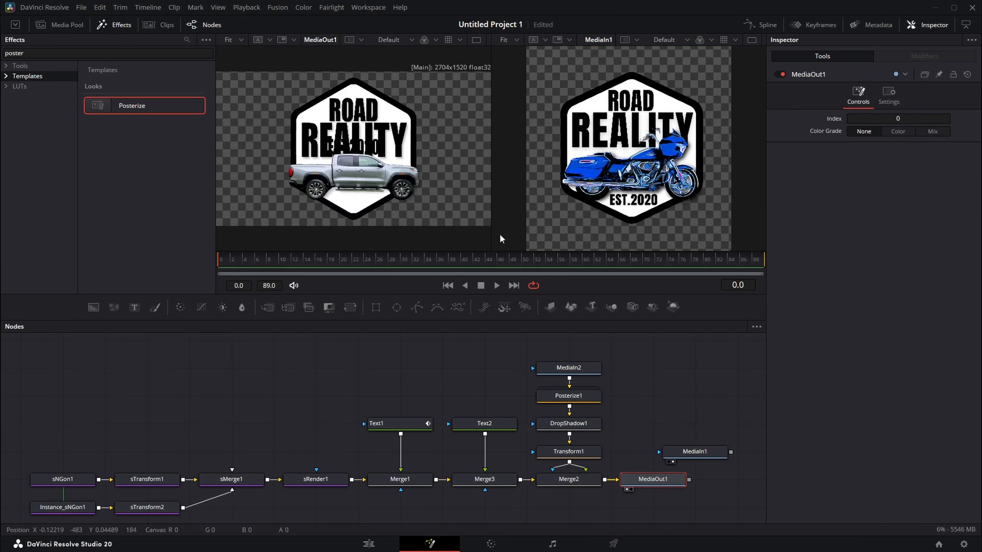
Reduce the EST.2020 text in Text2 to size 0.0578 and lower it beneath the truck to center Y 0.17
{"action": "left_click", "coordinate": [486, 422]}
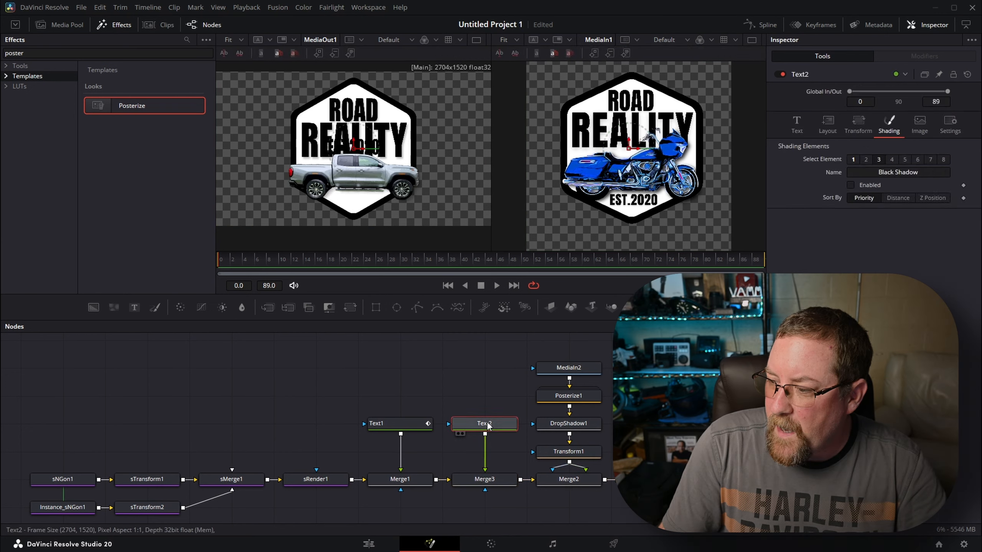
{"action": "left_click", "coordinate": [825, 124]}
{"action": "left_click_drag", "start_coordinate": [936, 171], "coordinate": [936, 170]}
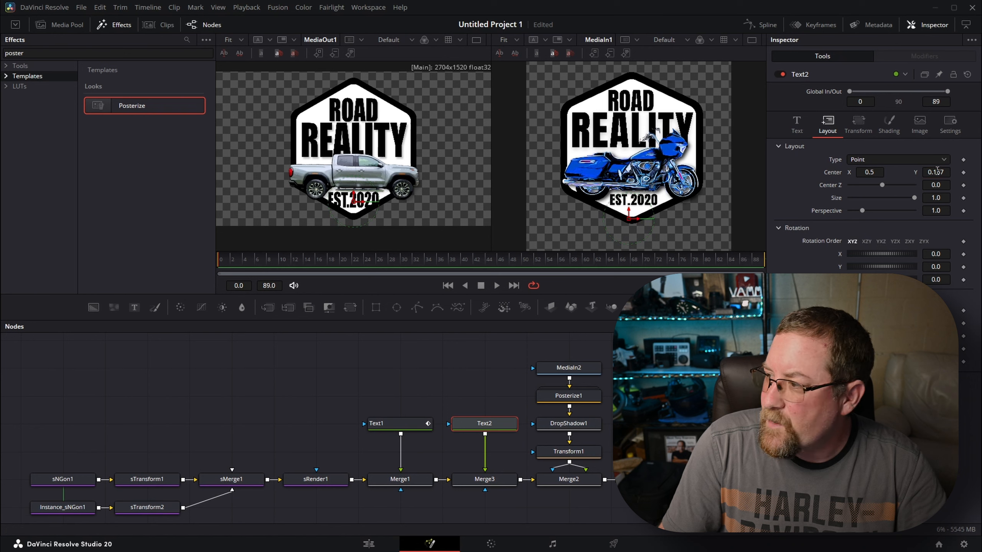
{"action": "left_click", "coordinate": [796, 124]}
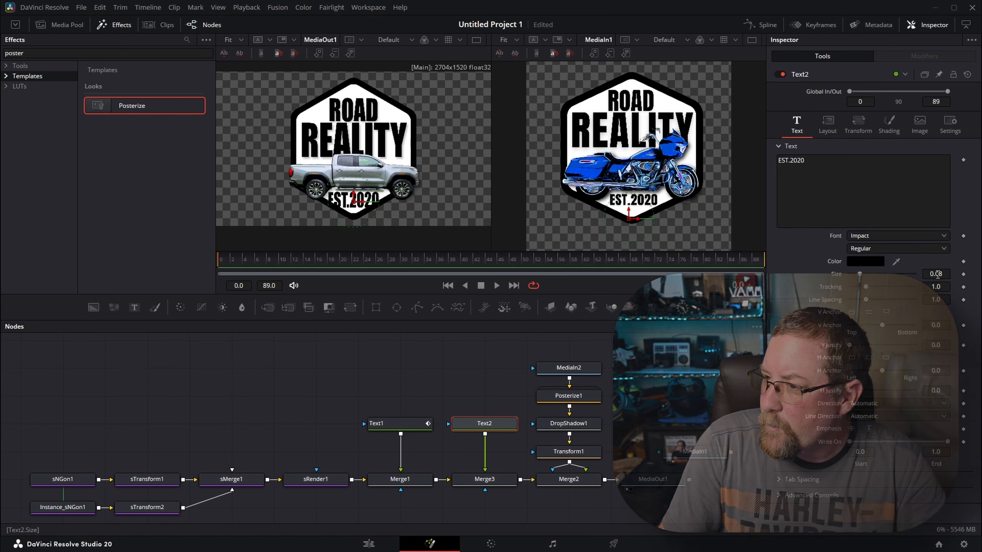
{"action": "left_click_drag", "start_coordinate": [936, 274], "coordinate": [934, 274]}
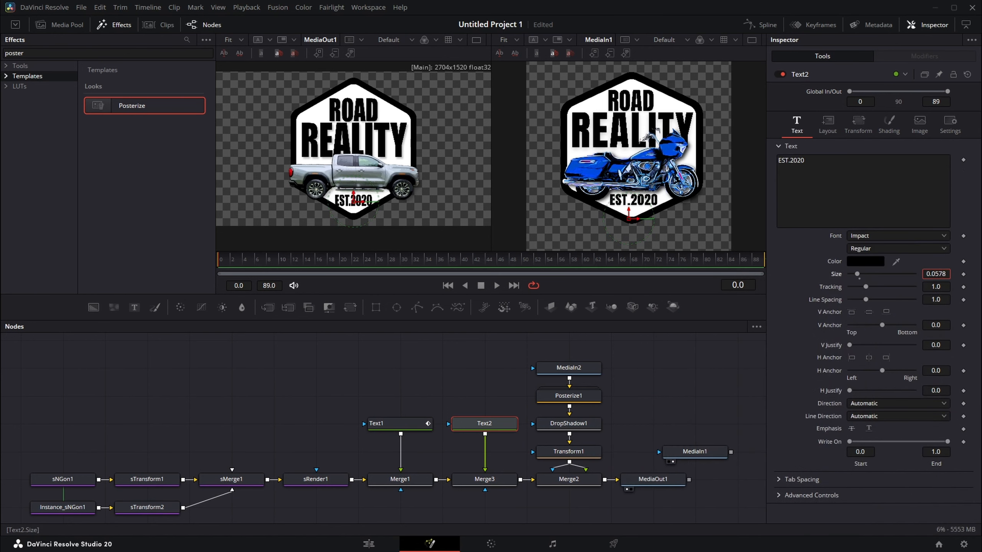
{"action": "left_click", "coordinate": [827, 124]}
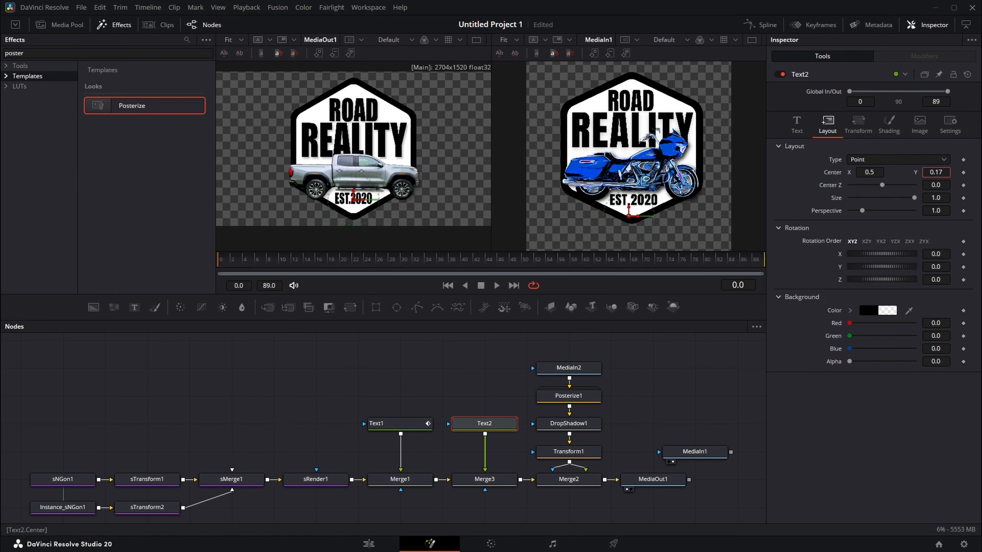
Enable the Black Shadow shading element on the EST.2020 text and reduce its opacity to 0.465
{"action": "left_click", "coordinate": [889, 125]}
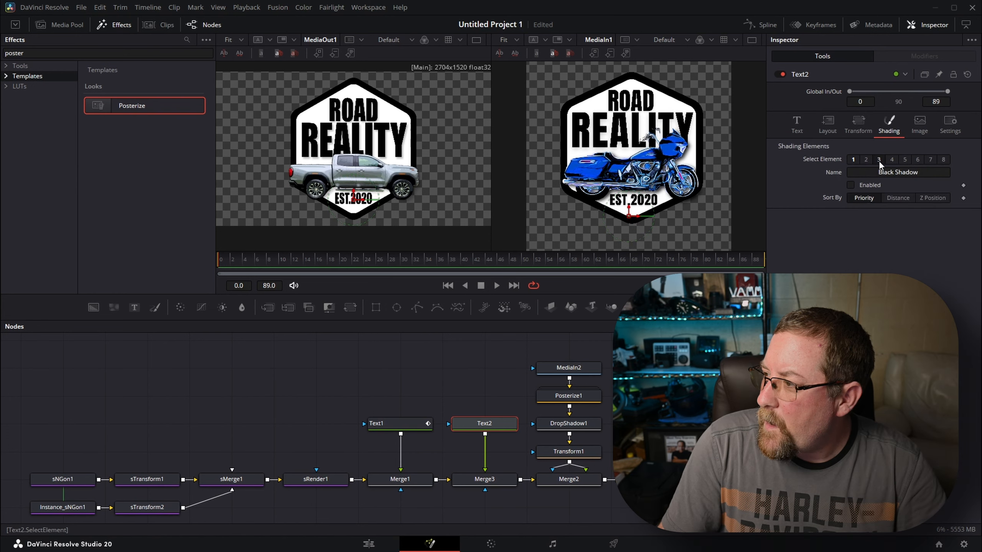
{"action": "left_click", "coordinate": [851, 185]}
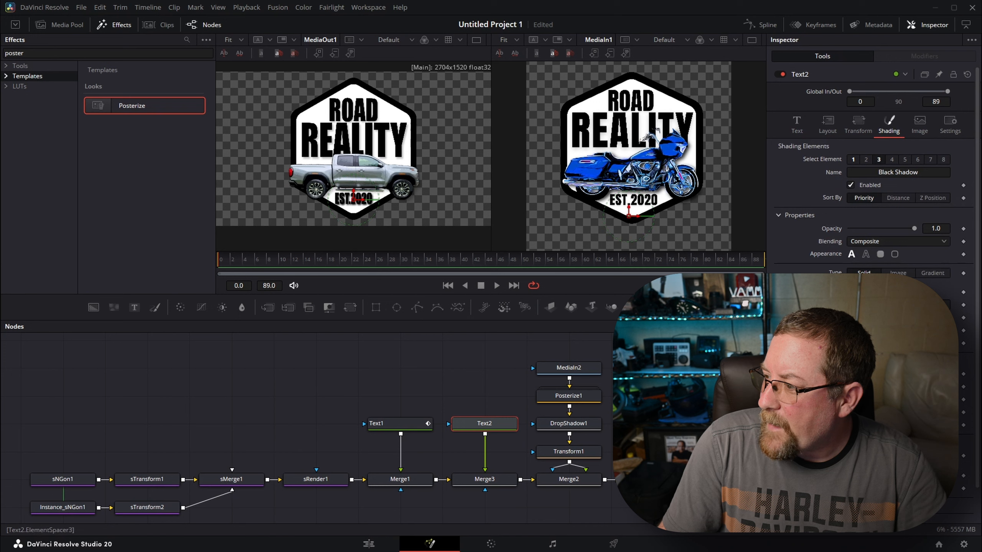
{"action": "scroll", "coordinate": [889, 194], "scroll_direction": "down", "scroll_amount": 1}
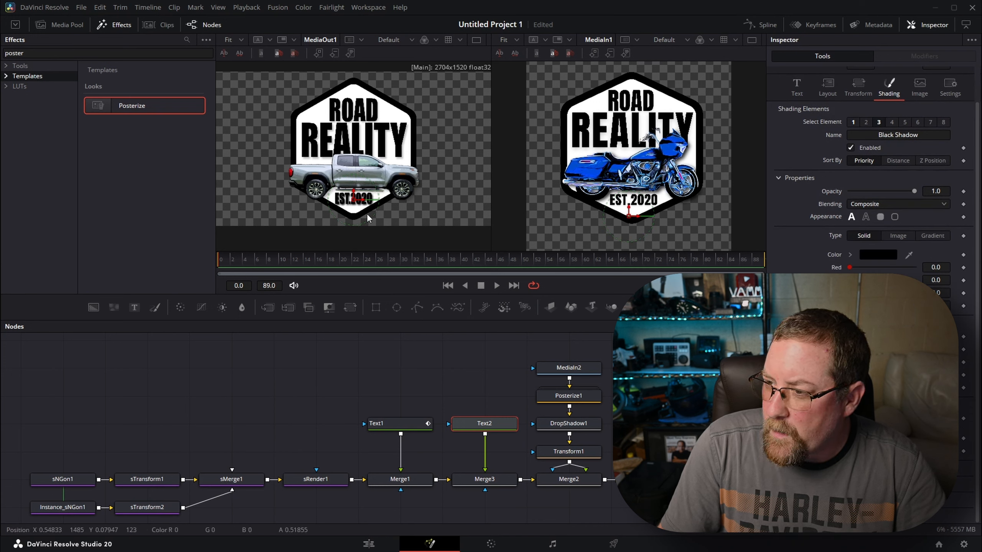
{"action": "scroll", "coordinate": [362, 212], "scroll_direction": "up", "scroll_amount": 5}
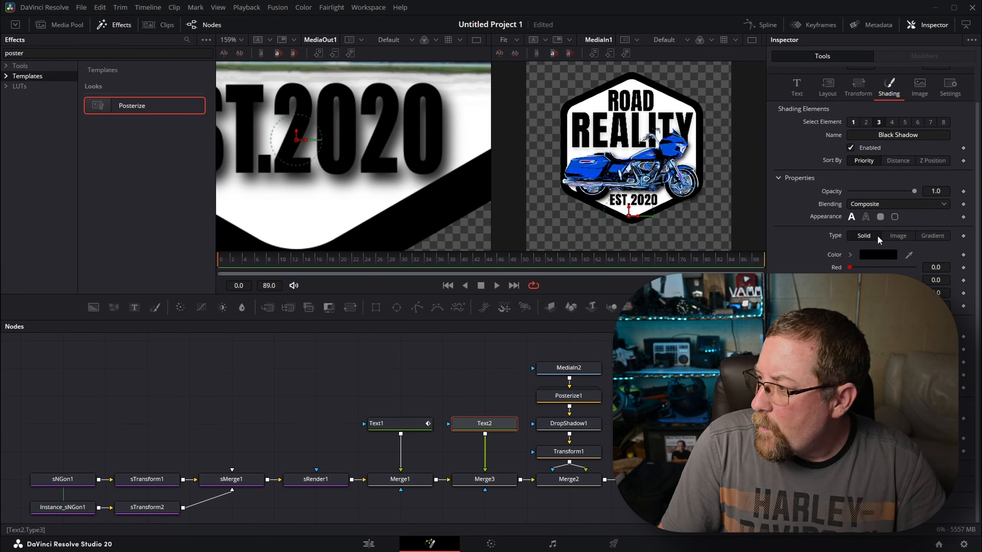
{"action": "left_click_drag", "start_coordinate": [914, 190], "coordinate": [889, 195]}
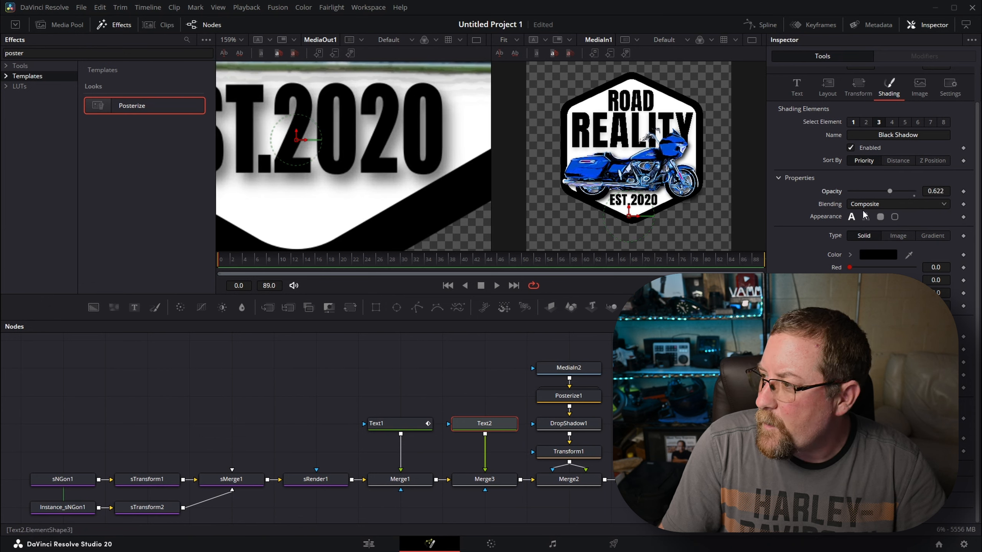
{"action": "left_click_drag", "start_coordinate": [889, 189], "coordinate": [879, 191]}
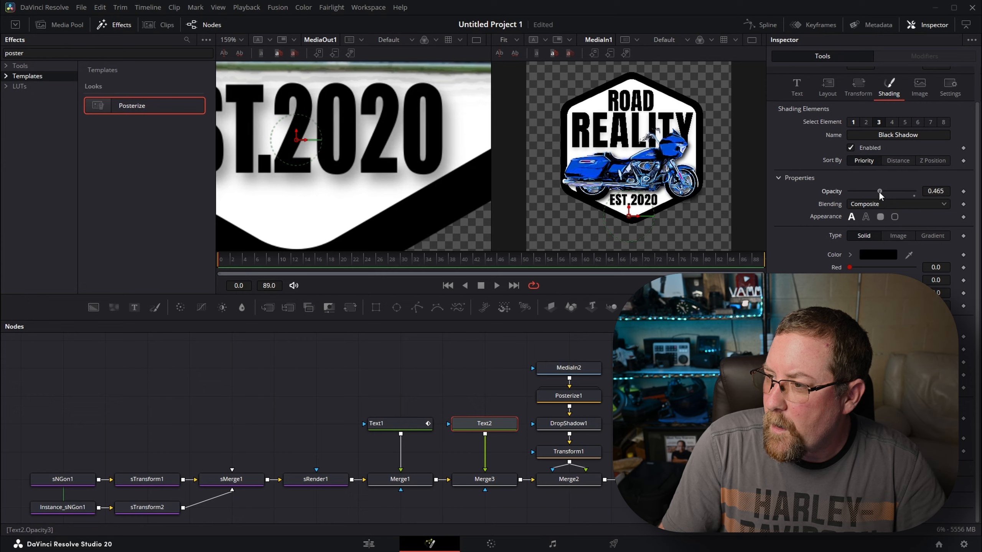
{"action": "left_click", "coordinate": [242, 40]}
{"action": "left_click", "coordinate": [233, 53]}
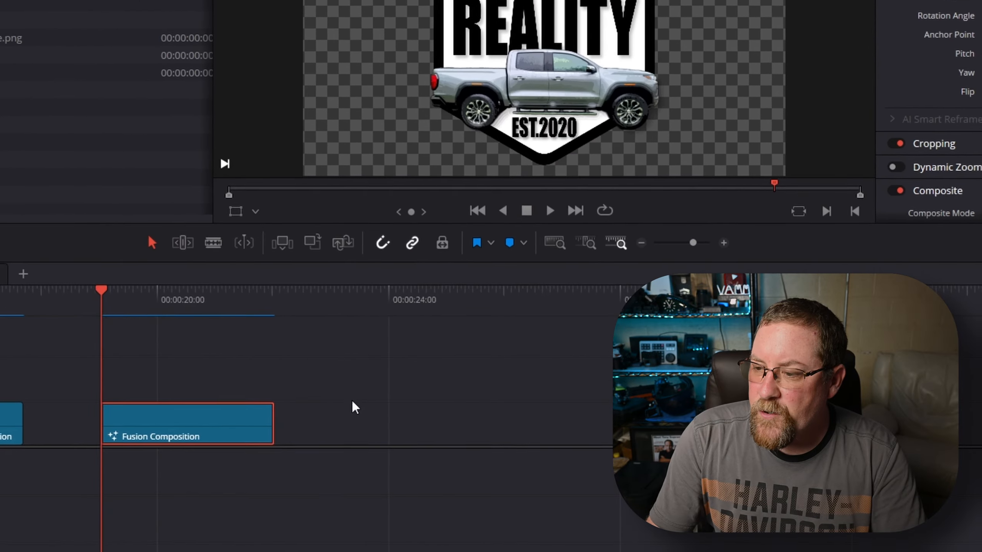
Mark a short render range at the start of the badge's Fusion Composition clip, with in at 00:00:19:01 and out at 00:00:19:02
{"action": "left_click_drag", "start_coordinate": [138, 298], "coordinate": [97, 287]}
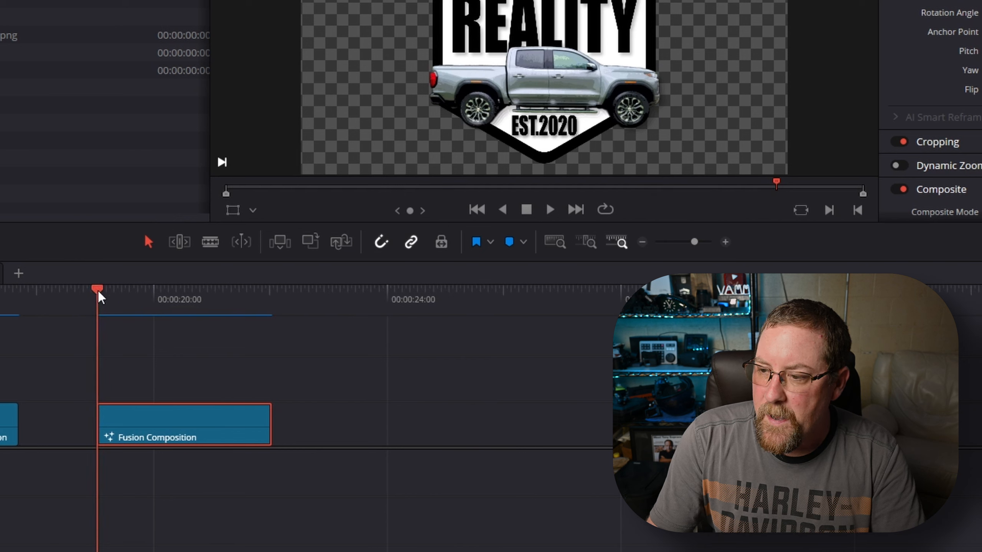
{"action": "left_click", "coordinate": [382, 245]}
{"action": "mouse_move", "coordinate": [91, 304]}
{"action": "left_mouse_down"}
{"action": "mouse_move", "coordinate": [114, 301]}
{"action": "mouse_move", "coordinate": [92, 305]}
{"action": "left_mouse_up"}
{"action": "key", "text": "i"}
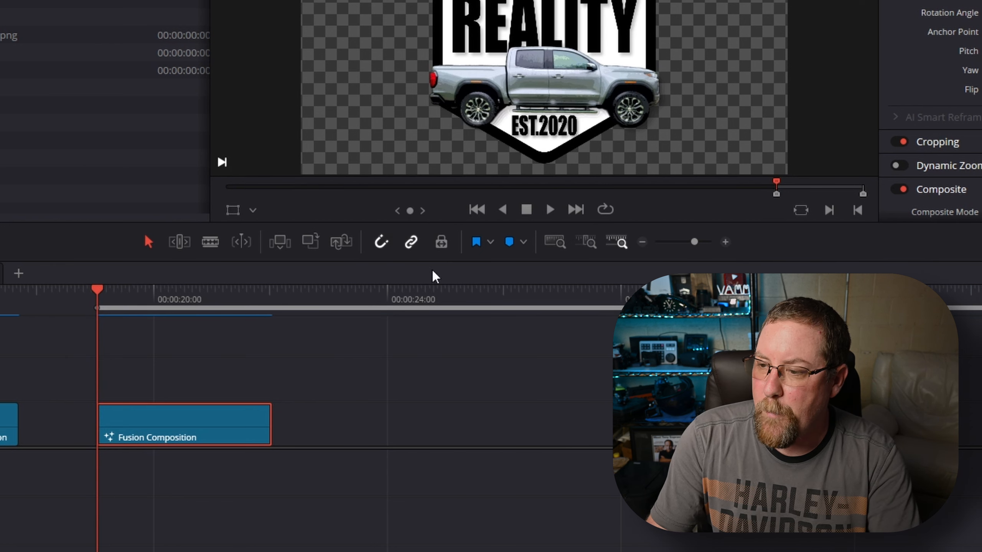
{"action": "key", "text": "Right"}
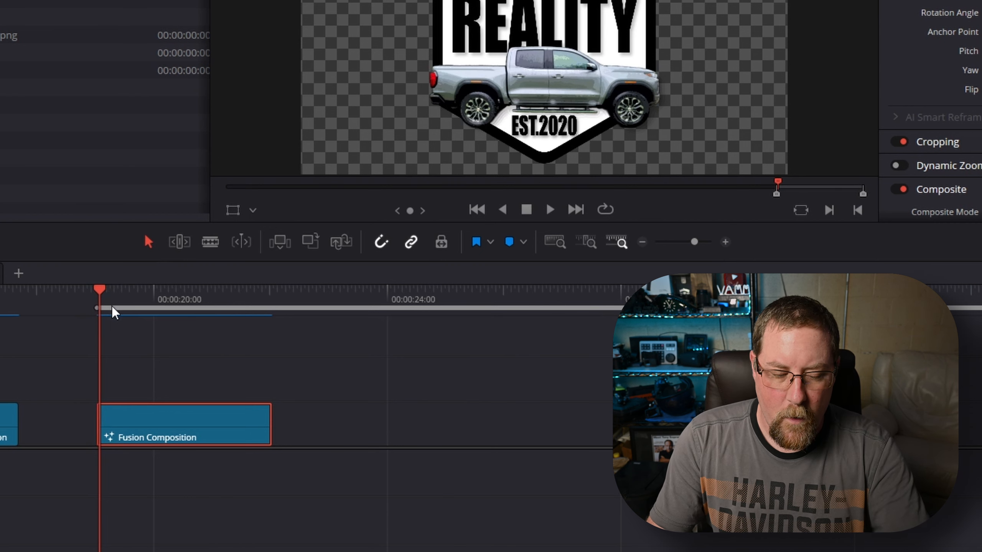
{"action": "key", "text": "o"}
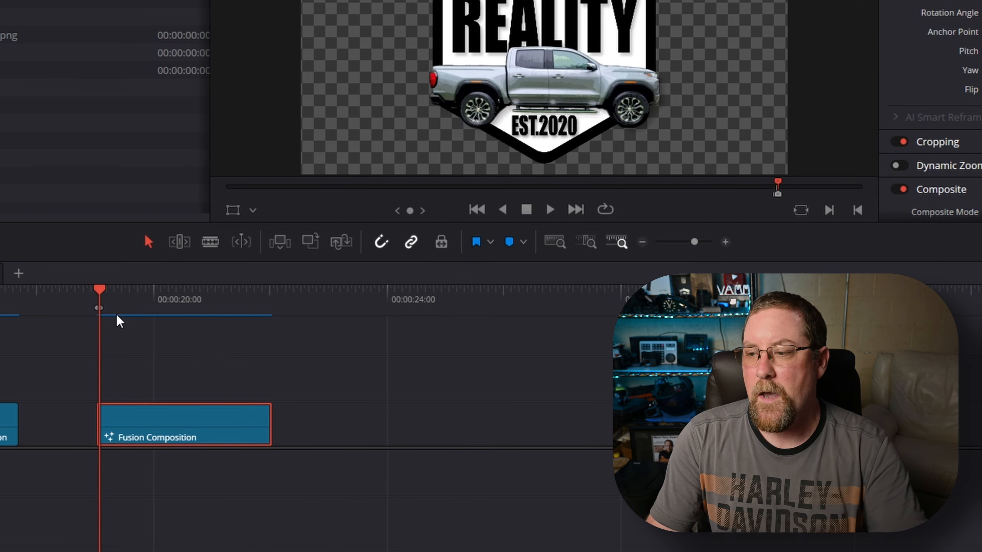
{"action": "scroll", "coordinate": [117, 326], "scroll_direction": "up", "scroll_amount": 4}
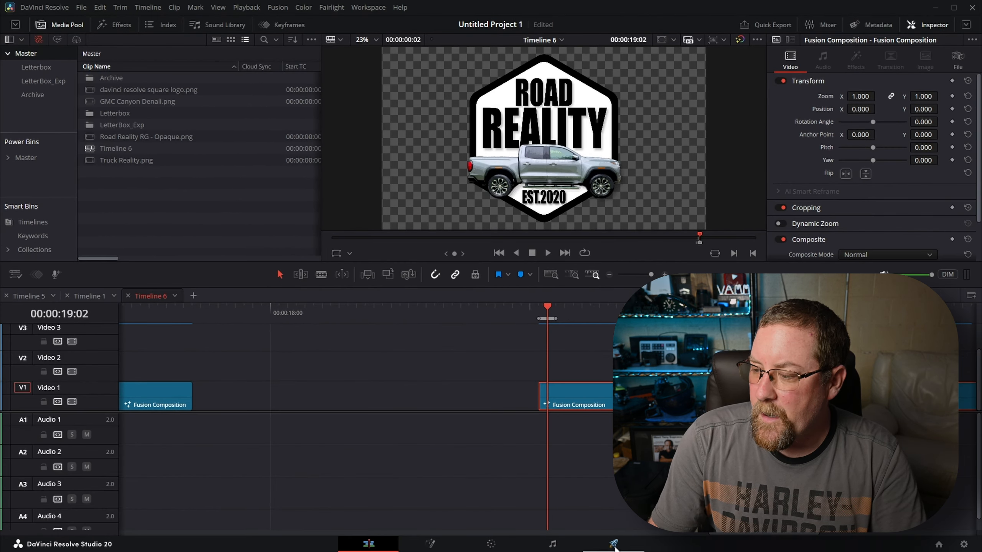
Go to the Deliver page, set the render format to PNG, and enable alpha export
{"action": "left_click", "coordinate": [614, 545]}
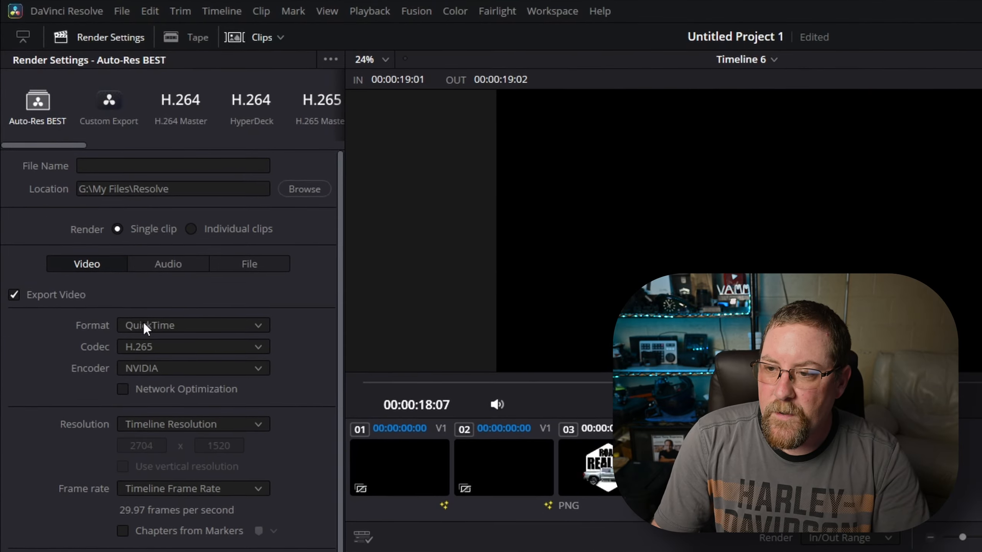
{"action": "left_click", "coordinate": [101, 218]}
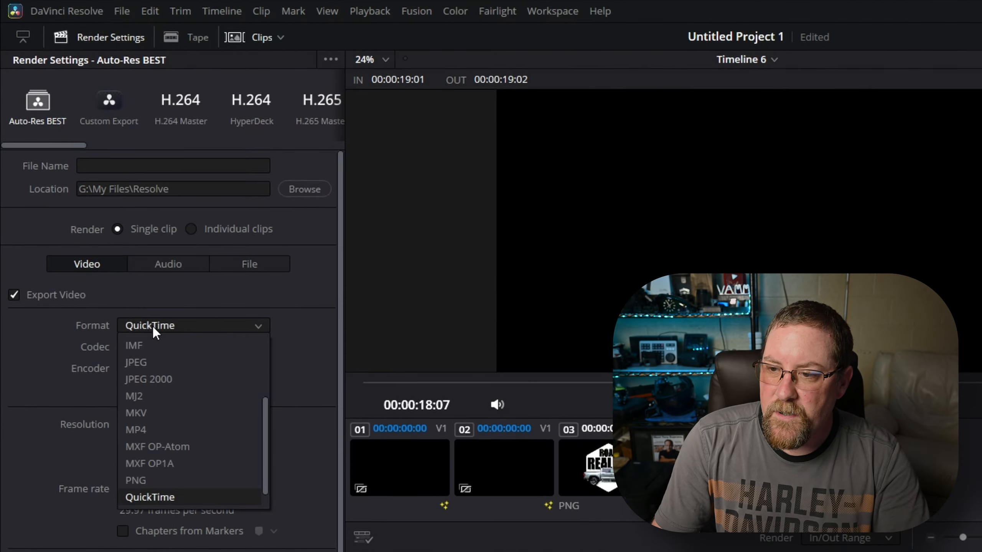
{"action": "left_click", "coordinate": [145, 481]}
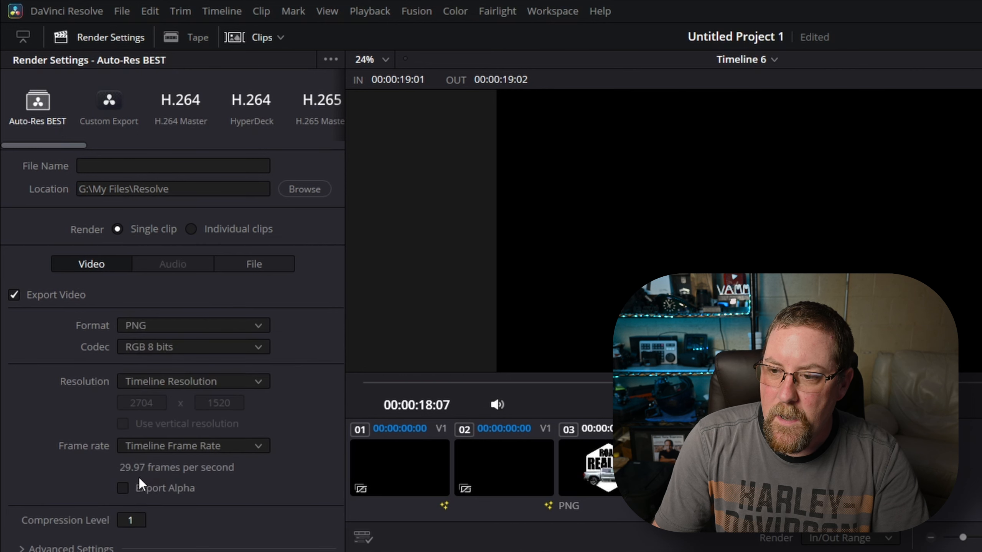
{"action": "left_click", "coordinate": [123, 488]}
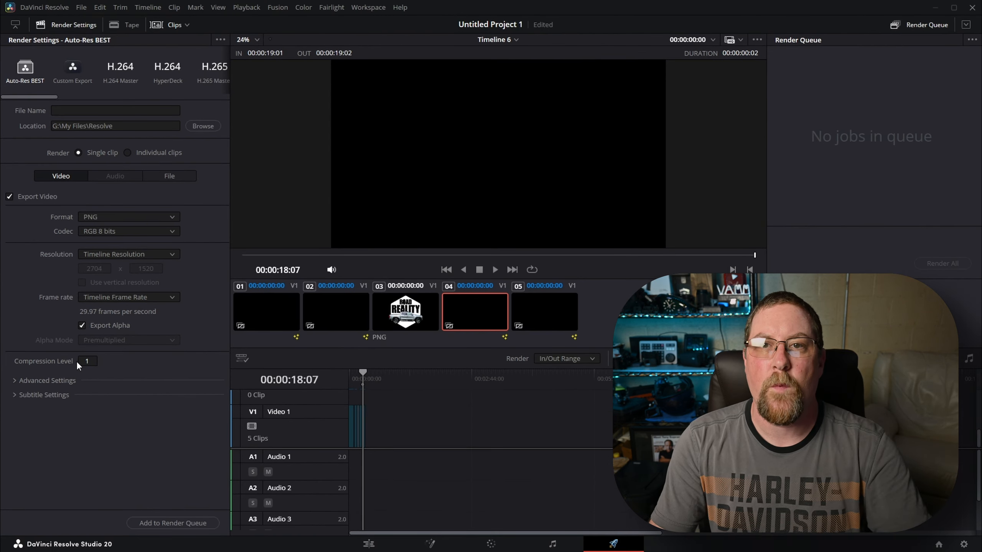
Name the export Truck Reality, add it to the render queue, and render all jobs
{"action": "left_click", "coordinate": [95, 110]}
{"action": "type", "text": "Truck Reality"}
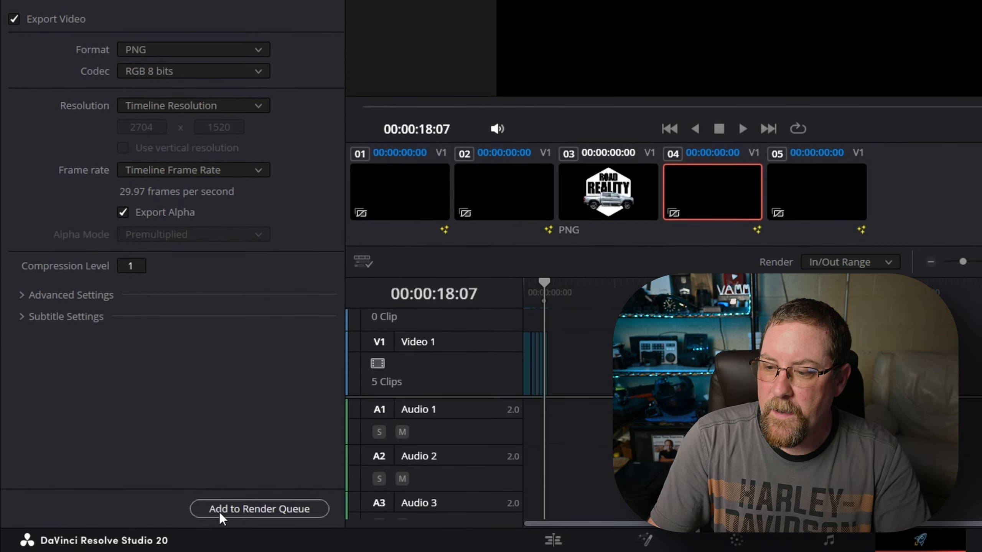
{"action": "left_click", "coordinate": [223, 516]}
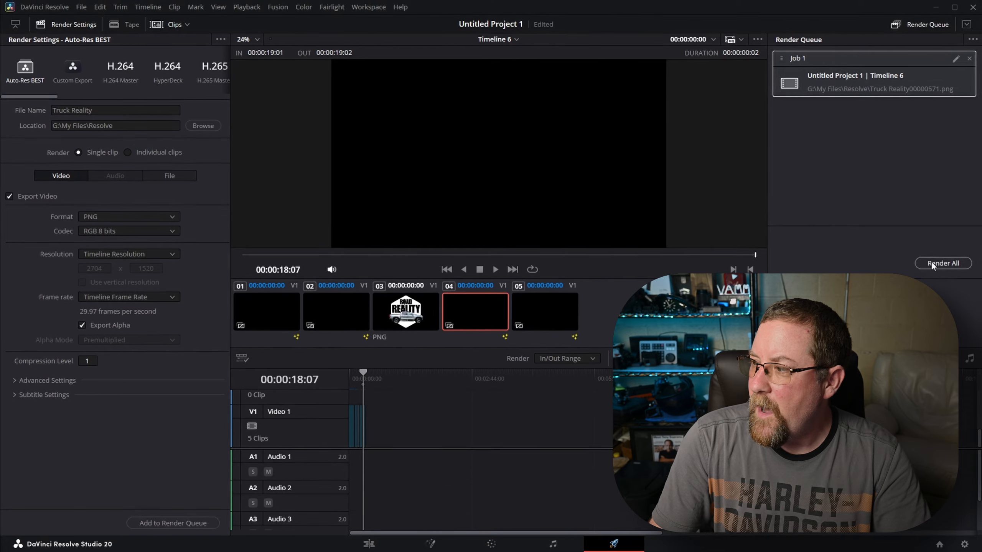
{"action": "left_click", "coordinate": [930, 262]}
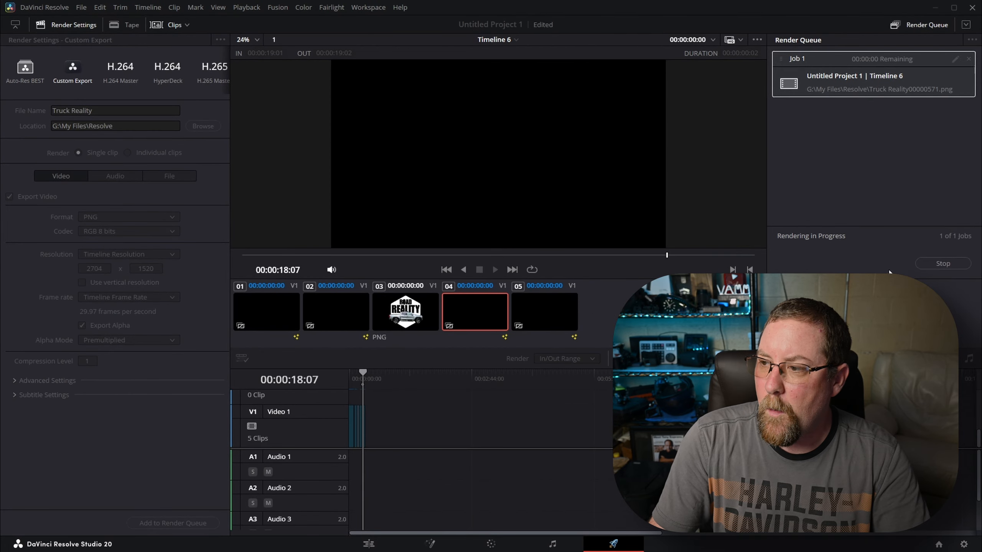
Return to the Edit page, clear the in and out marks, and place Truck Reality00000571.png on Video 1 after the last Fusion Composition
{"action": "left_click", "coordinate": [375, 544]}
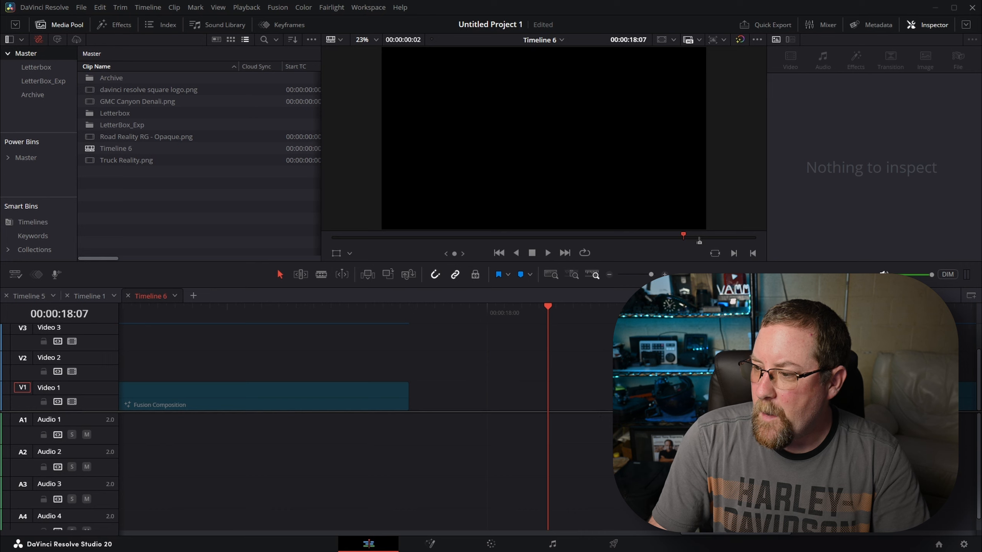
{"action": "scroll", "coordinate": [471, 360], "scroll_direction": "right", "scroll_amount": 5}
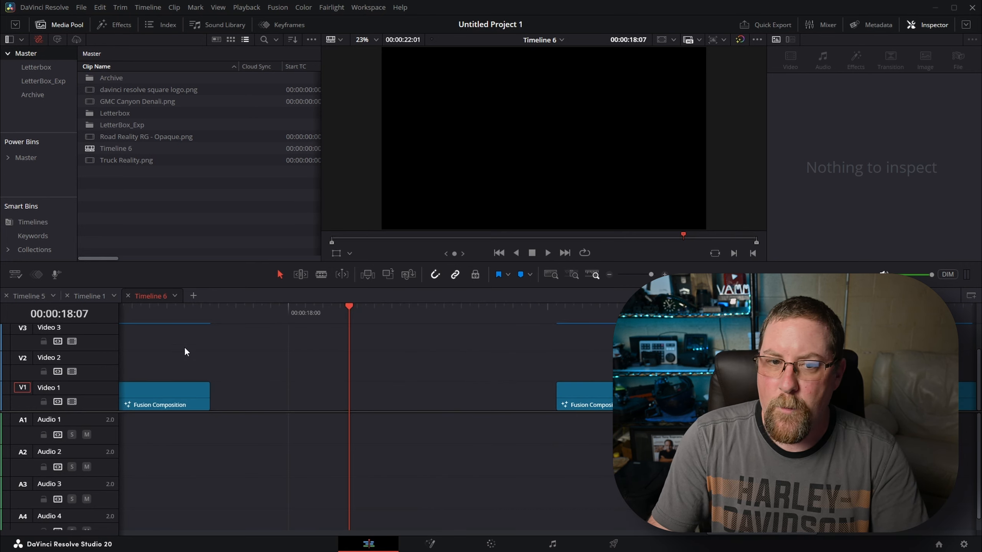
{"action": "scroll", "coordinate": [541, 414], "scroll_direction": "left", "scroll_amount": 2}
{"action": "scroll", "coordinate": [486, 390], "scroll_direction": "down", "scroll_amount": 7}
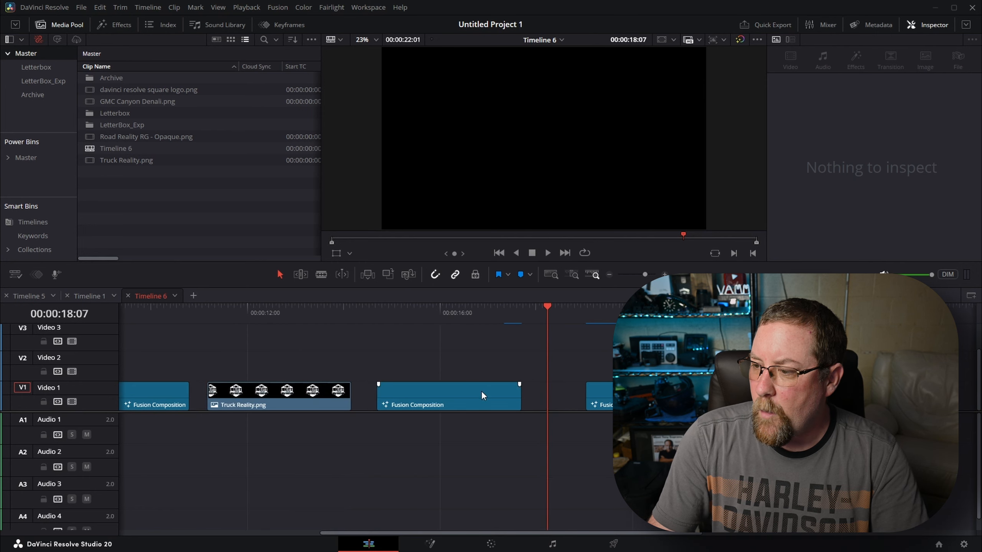
{"action": "scroll", "coordinate": [452, 353], "scroll_direction": "right", "scroll_amount": 3}
{"action": "scroll", "coordinate": [453, 355], "scroll_direction": "right", "scroll_amount": 5}
{"action": "left_click", "coordinate": [476, 314]}
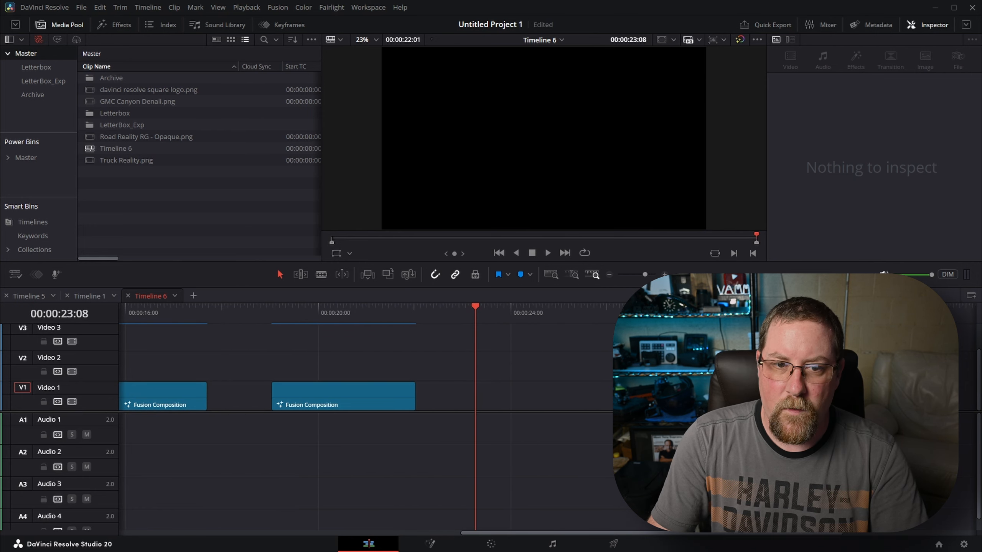
{"action": "left_click_drag", "start_coordinate": [0, 340], "coordinate": [456, 434]}
{"action": "left_click_drag", "start_coordinate": [488, 404], "coordinate": [504, 404]}
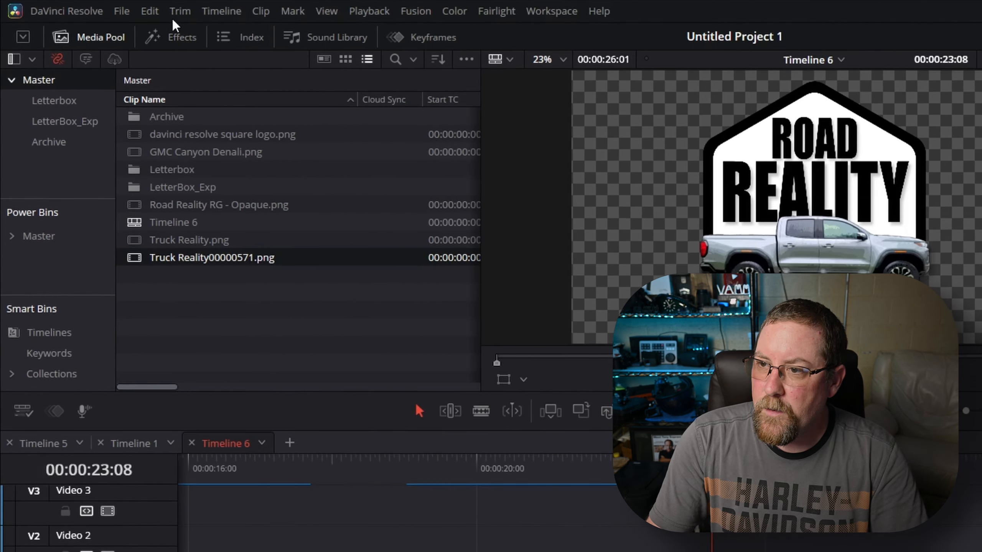
Find the Drop Shadow filter in the Open FX effects and apply it to the Truck Reality00000571.png clip on Video 1
{"action": "left_click", "coordinate": [120, 25]}
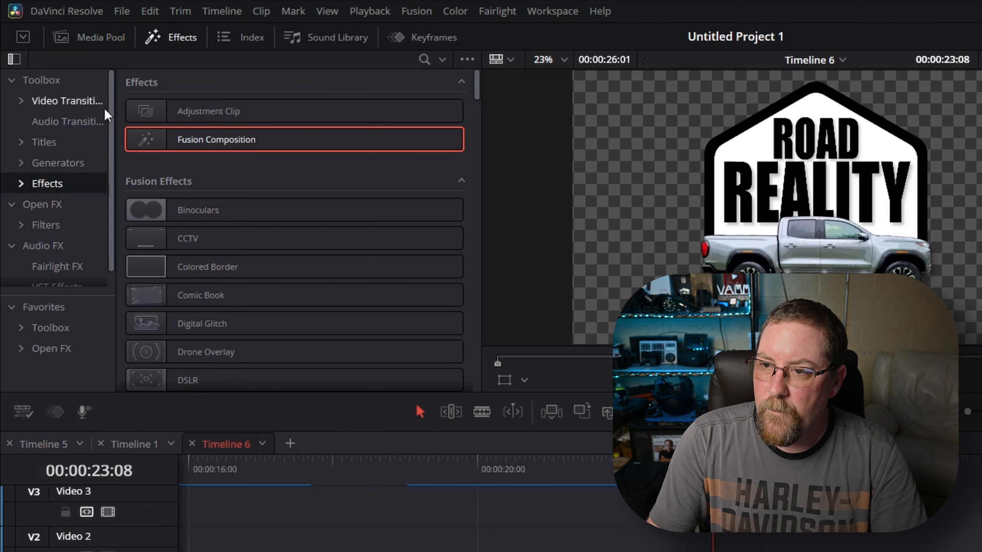
{"action": "left_click", "coordinate": [423, 60]}
{"action": "type", "text": "drop"}
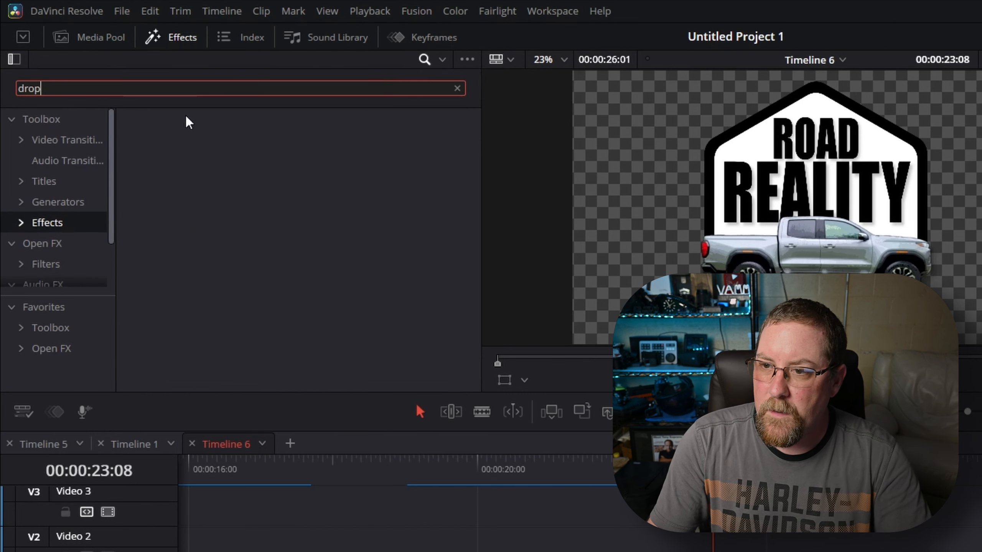
{"action": "left_click", "coordinate": [43, 265]}
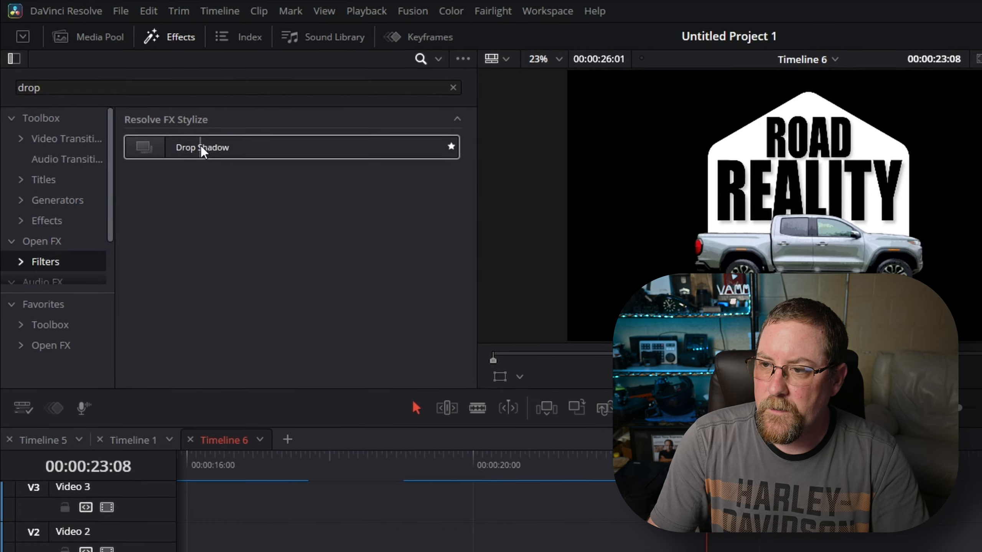
{"action": "left_click_drag", "start_coordinate": [202, 150], "coordinate": [521, 398]}
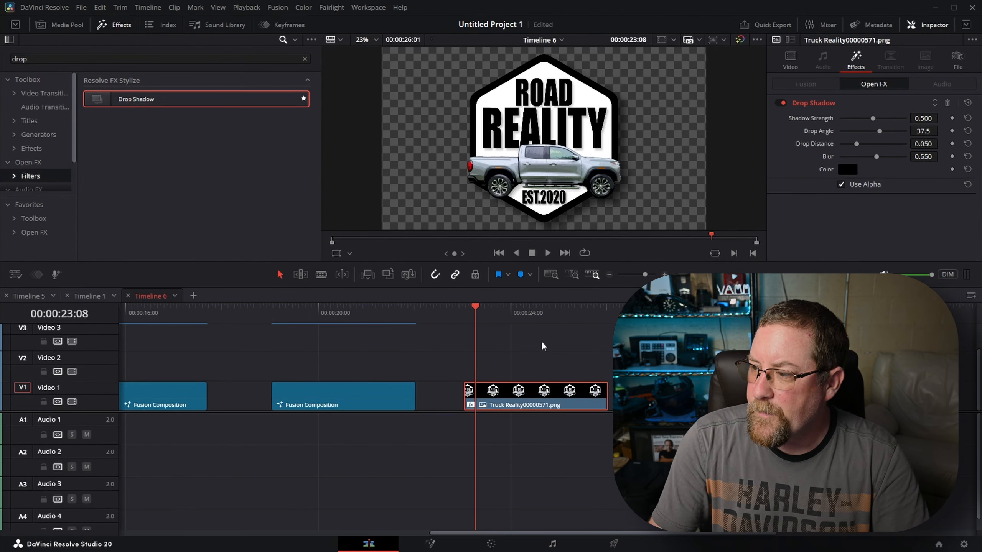
Review the zoom and position transform settings of the Truck Reality00000571.png clip
{"action": "left_click", "coordinate": [793, 69]}
{"action": "mouse_move", "coordinate": [860, 96]}
{"action": "left_mouse_down"}
{"action": "mouse_move", "coordinate": [846, 110]}
{"action": "mouse_move", "coordinate": [861, 110]}
{"action": "left_mouse_up"}
{"action": "left_click_drag", "start_coordinate": [923, 108], "coordinate": [928, 109]}
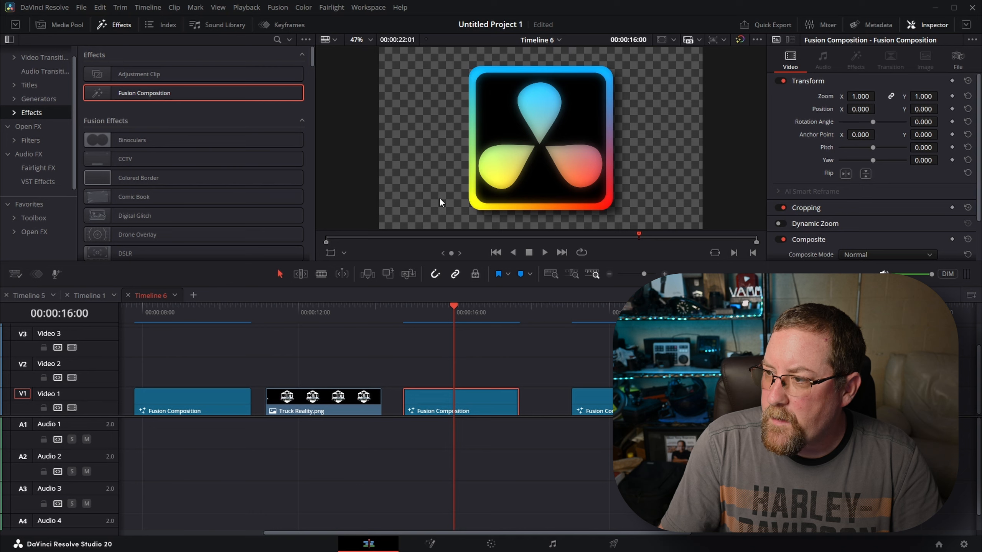
Open the DaVinci Resolve logo composition in Fusion and examine the sBSpline1_1 teardrop shape fitted in the viewer
{"action": "left_click", "coordinate": [429, 543]}
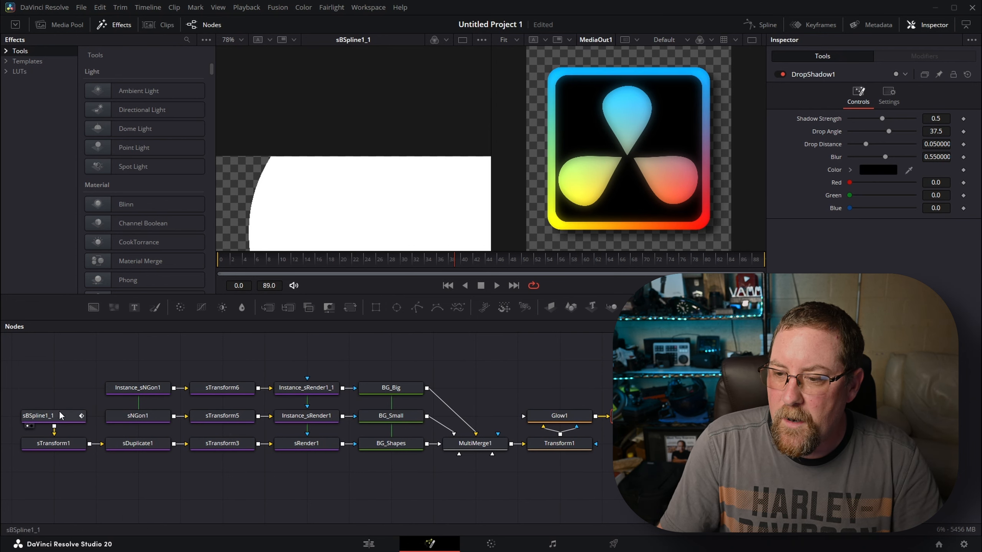
{"action": "left_click", "coordinate": [58, 415]}
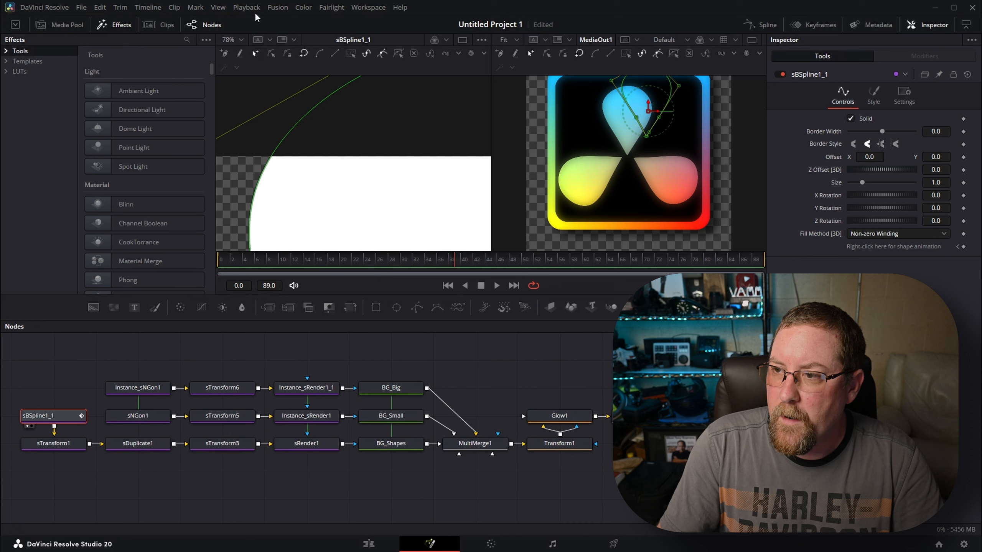
{"action": "left_click", "coordinate": [241, 38]}
{"action": "left_click", "coordinate": [235, 53]}
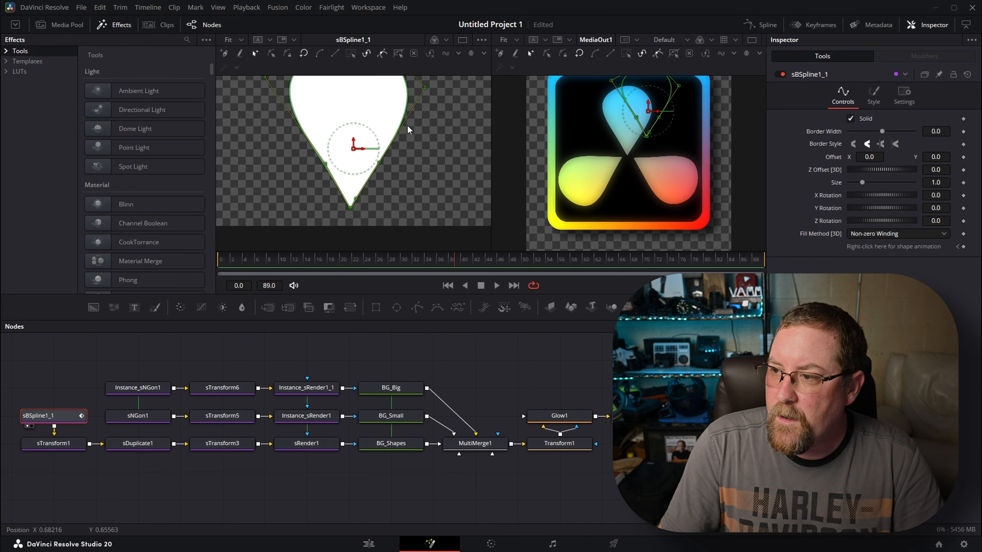
{"action": "left_click_drag", "start_coordinate": [459, 159], "coordinate": [451, 192]}
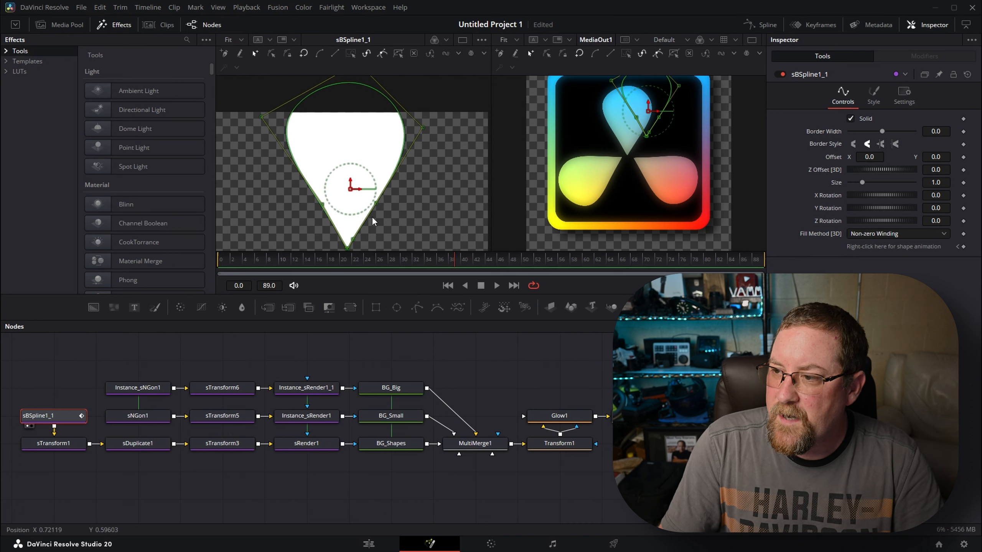
Examine the teardrop's sTransform1 output and the copies and Z rotation settings of sDuplicate1
{"action": "left_click", "coordinate": [54, 445]}
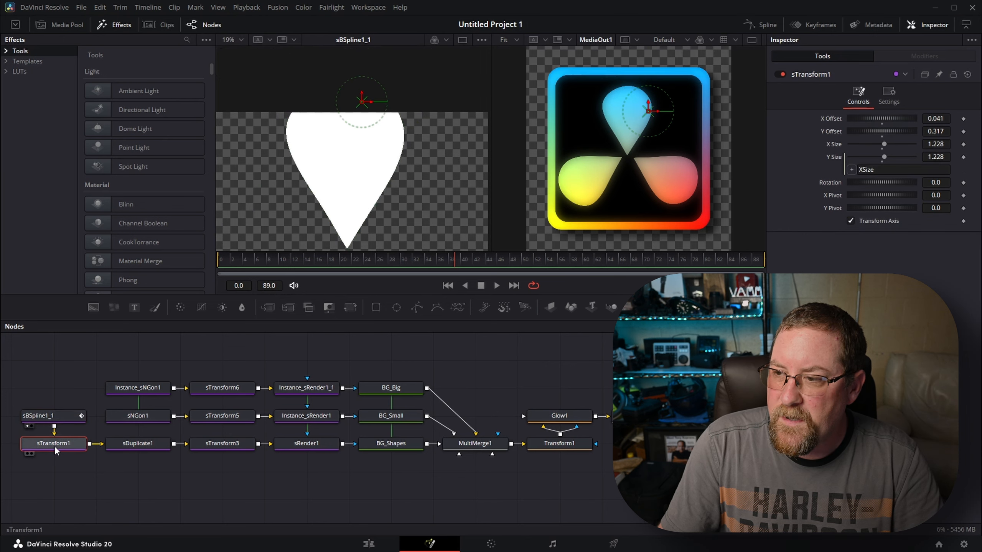
{"action": "key", "text": "1"}
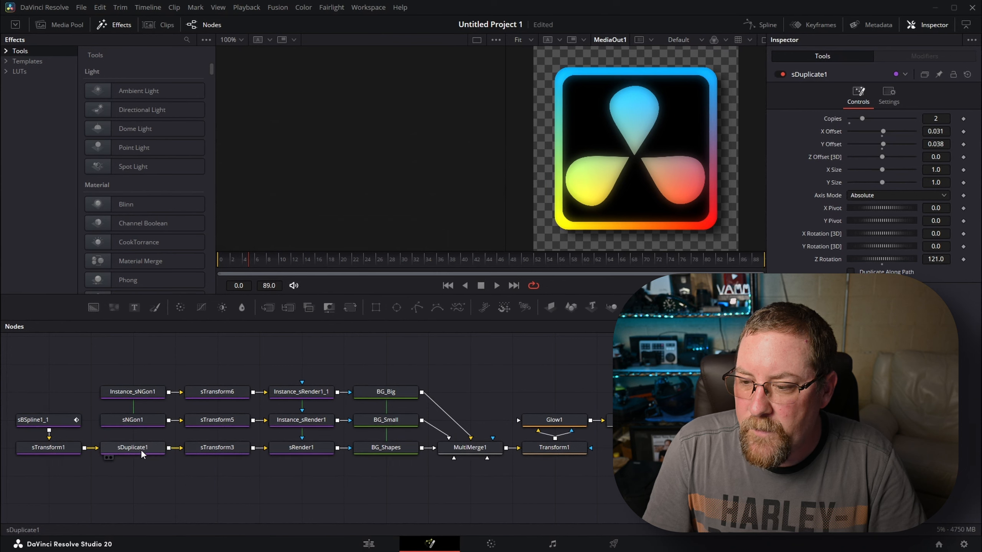
{"action": "left_click", "coordinate": [140, 451]}
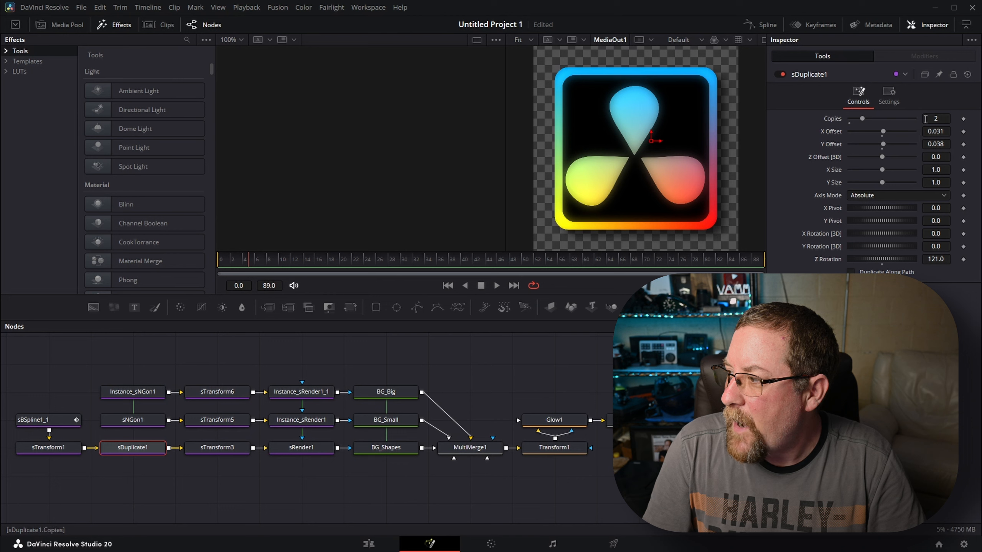
{"action": "mouse_move", "coordinate": [862, 117]}
{"action": "left_mouse_down"}
{"action": "mouse_move", "coordinate": [852, 121]}
{"action": "mouse_move", "coordinate": [860, 123]}
{"action": "left_mouse_up"}
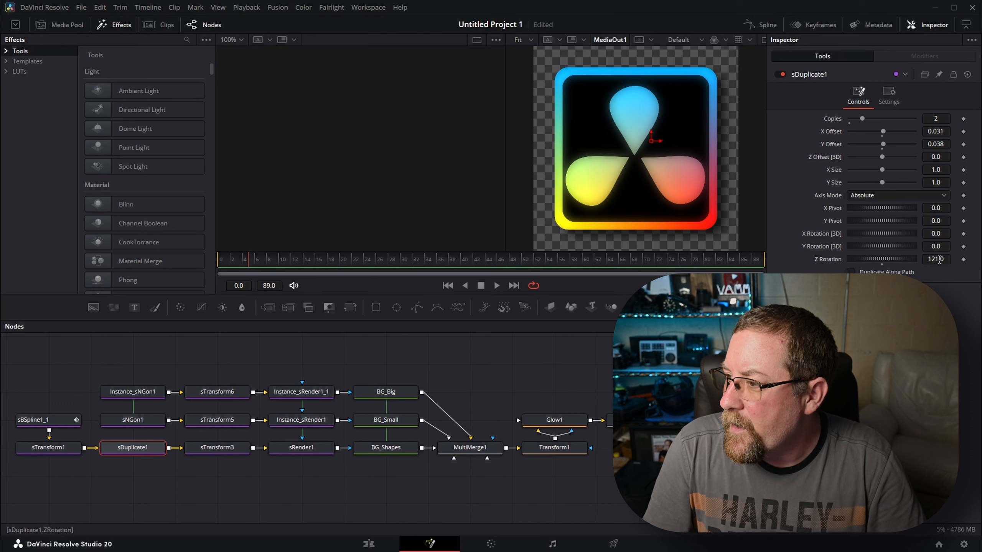
{"action": "left_click_drag", "start_coordinate": [940, 260], "coordinate": [940, 260]}
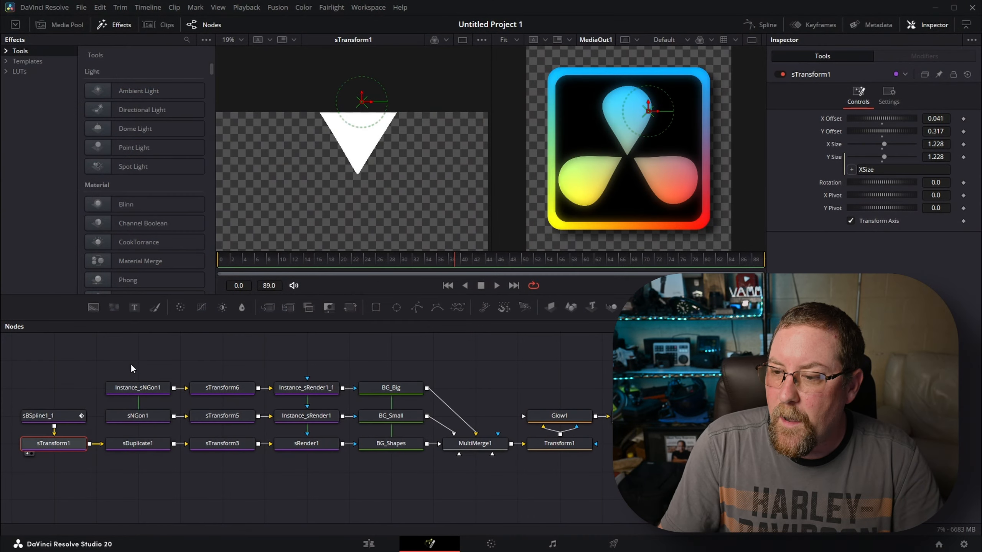
Examine the rounded-square shapes Instance_sNGon1 and sNGon1 and the sizes set in sTransform6 and sTransform5
{"action": "left_click", "coordinate": [140, 387]}
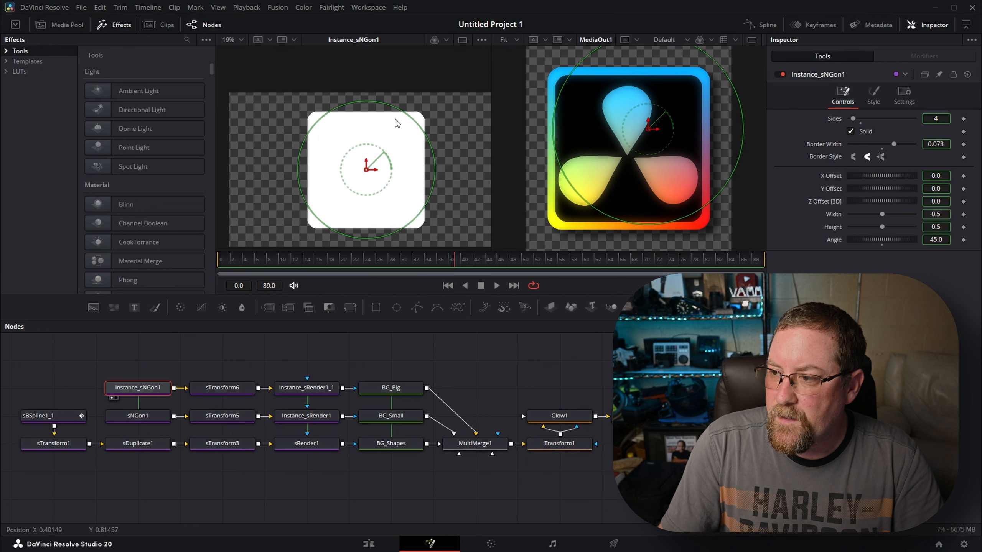
{"action": "left_click", "coordinate": [136, 420]}
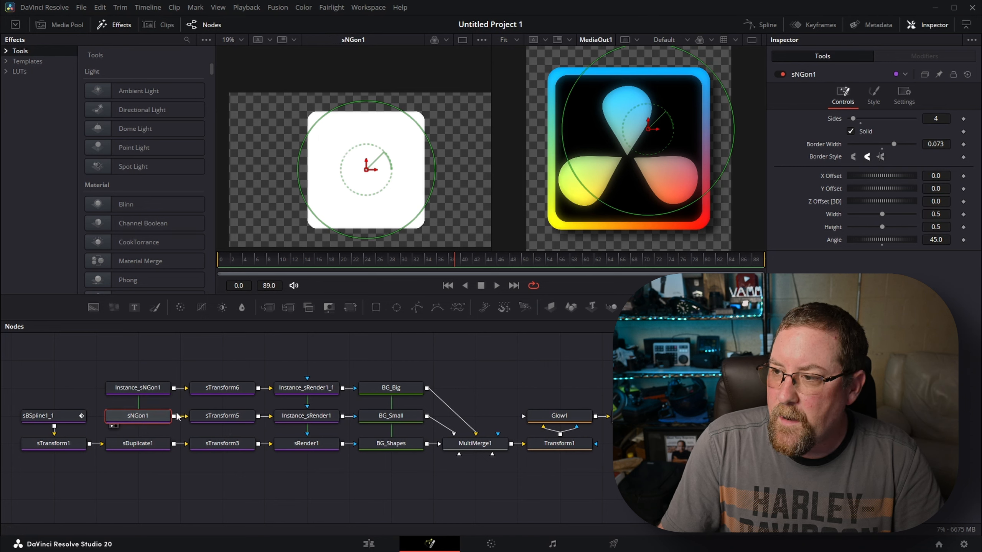
{"action": "left_click", "coordinate": [224, 387]}
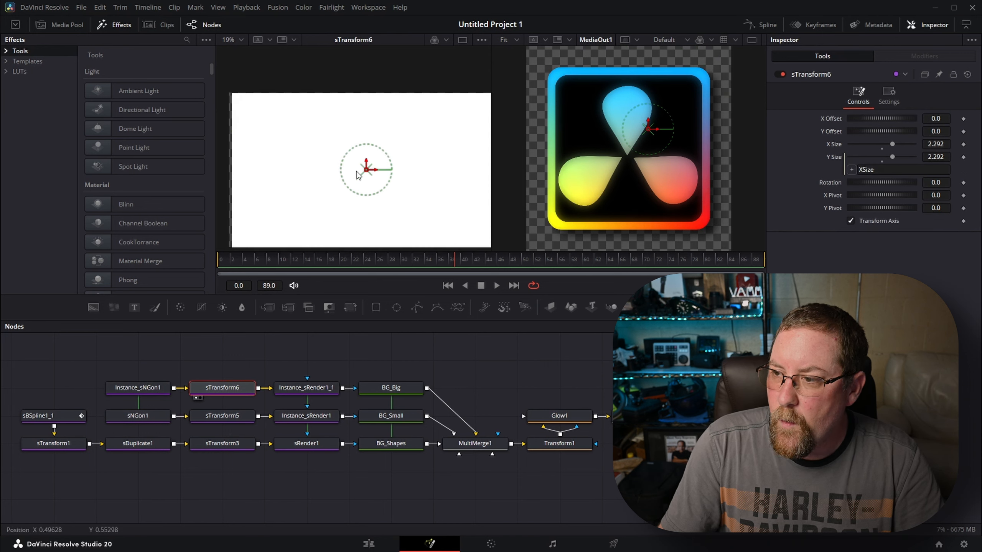
{"action": "scroll", "coordinate": [351, 179], "scroll_direction": "down", "scroll_amount": 2}
{"action": "scroll", "coordinate": [331, 122], "scroll_direction": "down", "scroll_amount": 2}
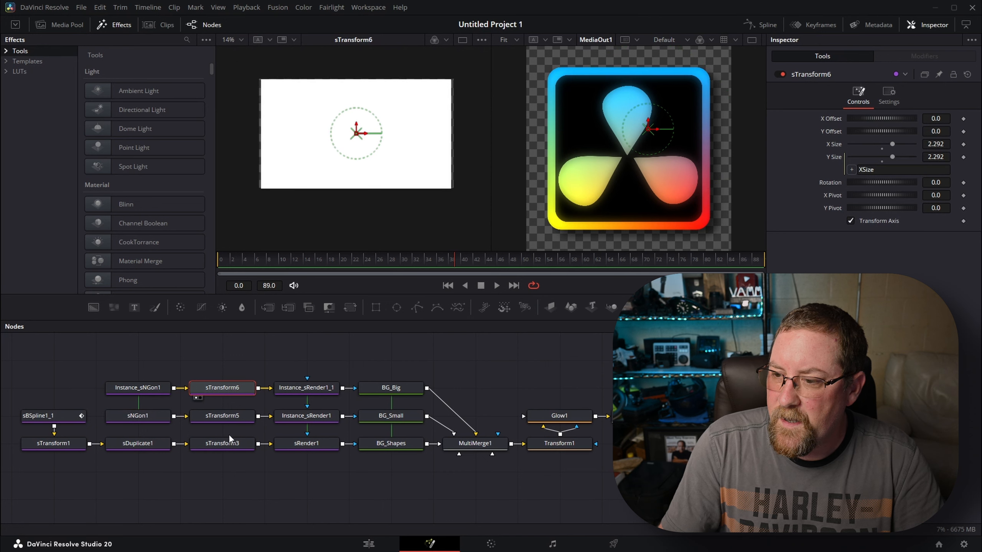
{"action": "left_click", "coordinate": [218, 416]}
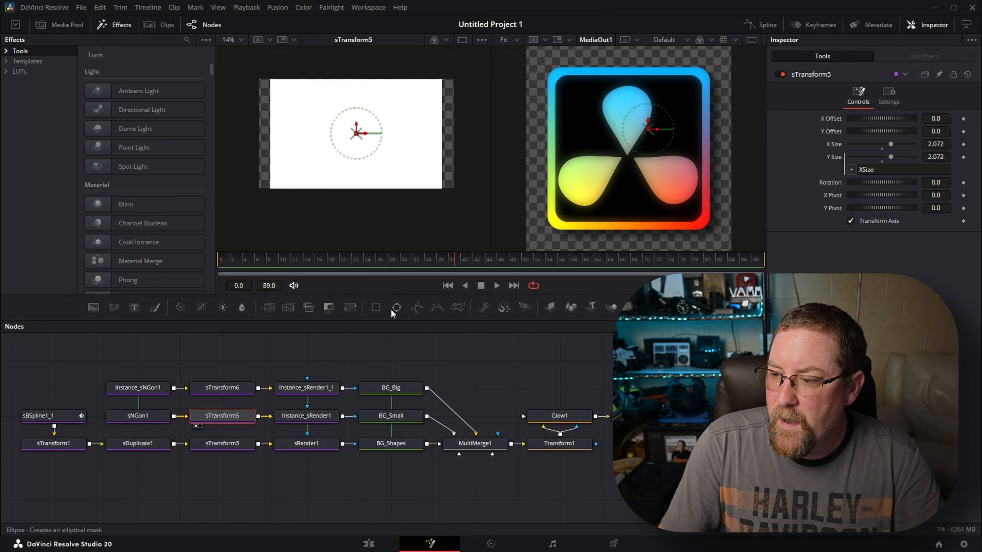
Preview the four-corner gradient of BG_Big and the solid color of BG_Small in the first viewer
{"action": "left_click", "coordinate": [398, 388]}
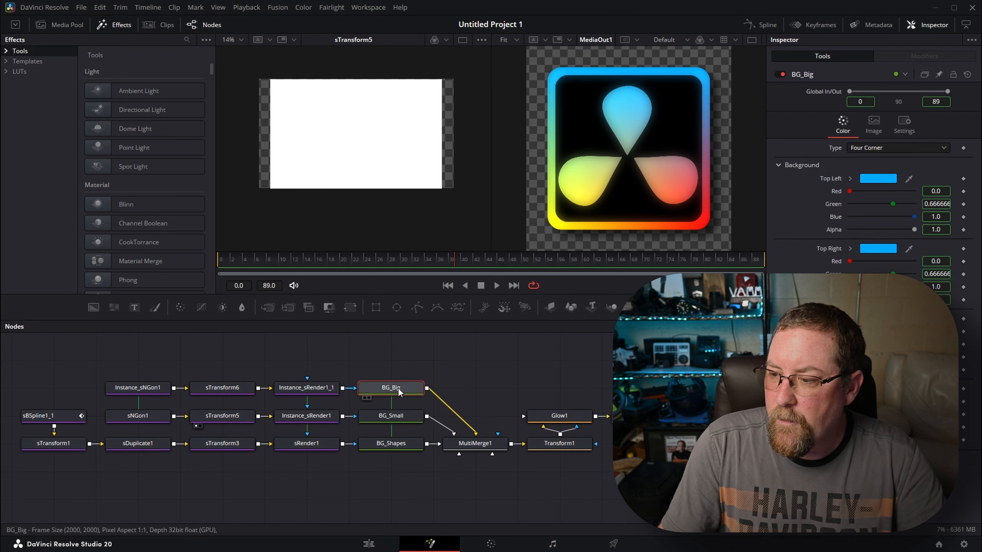
{"action": "key", "text": "1"}
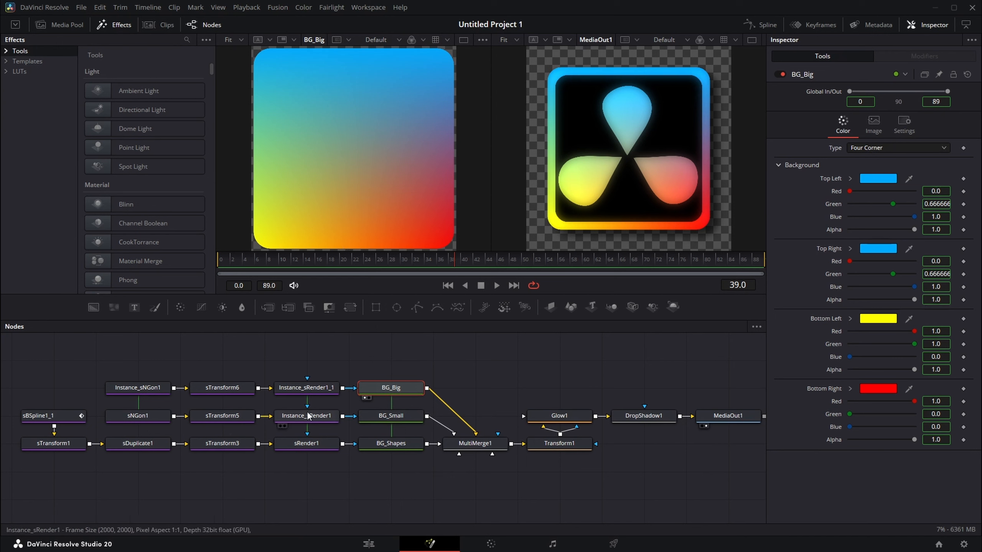
{"action": "left_click", "coordinate": [294, 420]}
{"action": "left_click", "coordinate": [383, 420]}
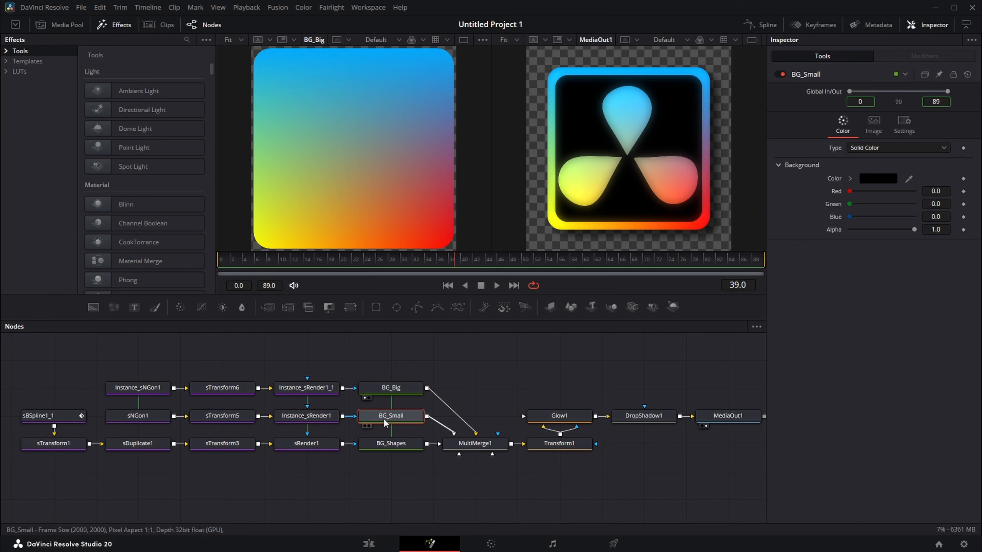
{"action": "key", "text": "1"}
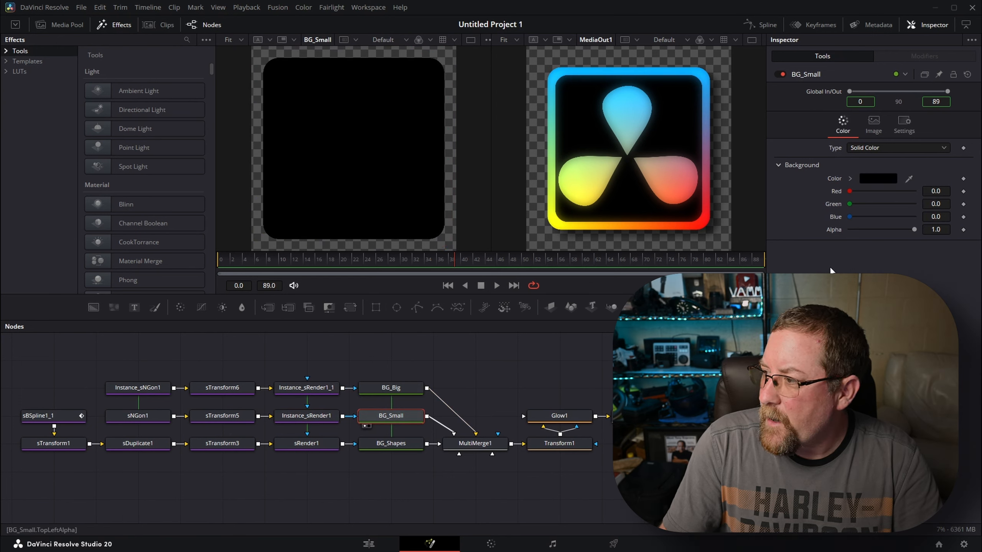
Compare the BG_Big, BG_Small and BG_Shapes backgrounds by previewing each one in the first viewer
{"action": "left_click", "coordinate": [383, 442]}
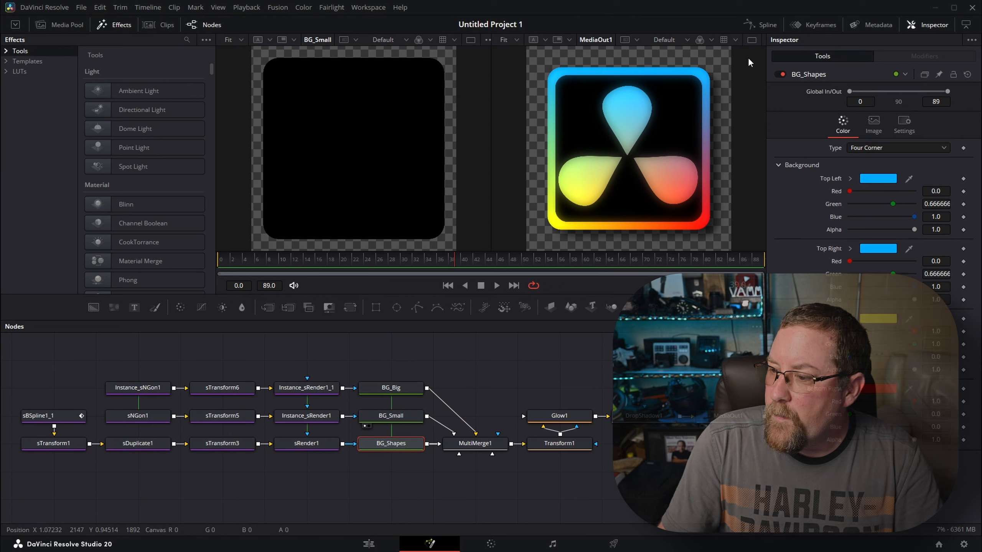
{"action": "left_click", "coordinate": [390, 389]}
{"action": "key", "text": "1"}
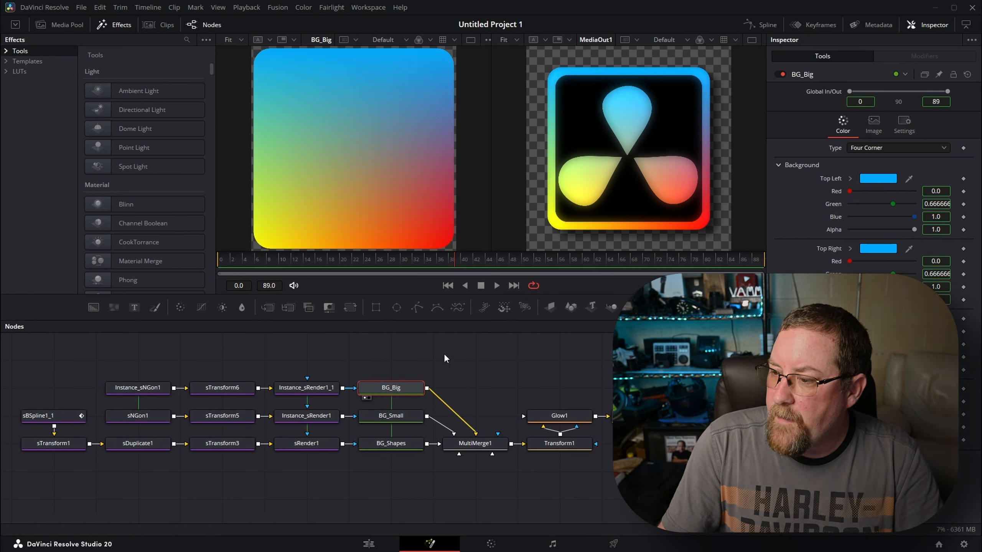
{"action": "left_click", "coordinate": [416, 413]}
{"action": "key", "text": "1"}
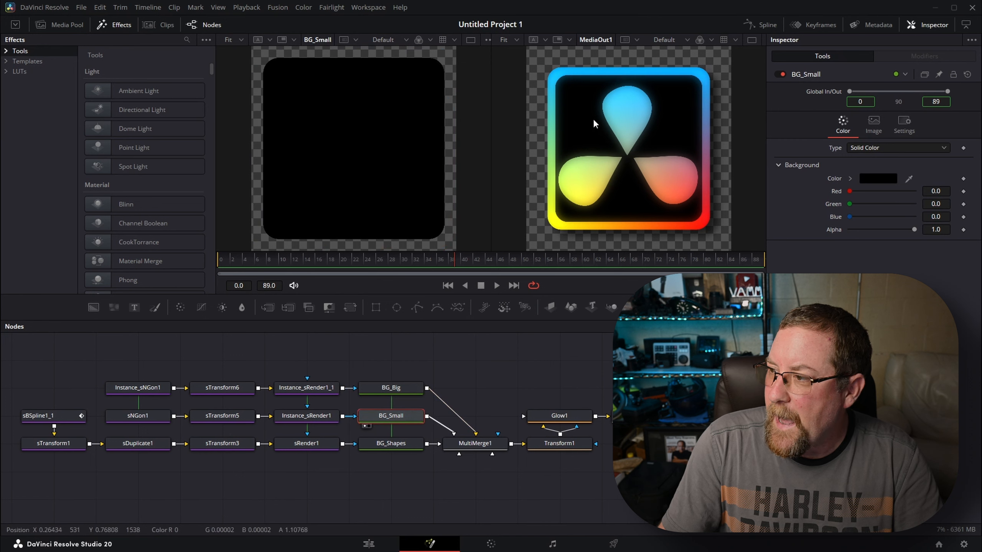
{"action": "left_click", "coordinate": [386, 446]}
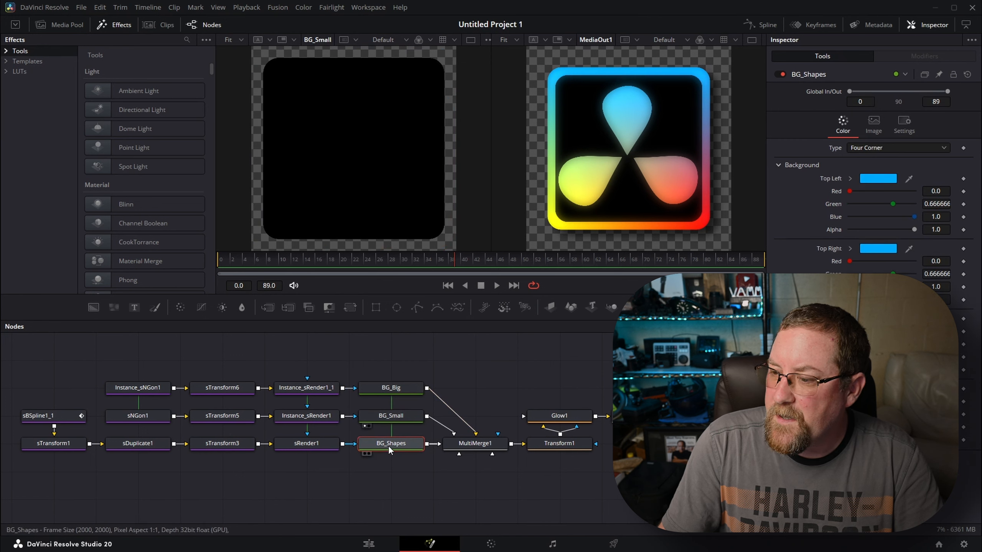
{"action": "key", "text": "1"}
{"action": "left_click_drag", "start_coordinate": [407, 49], "coordinate": [405, 81]}
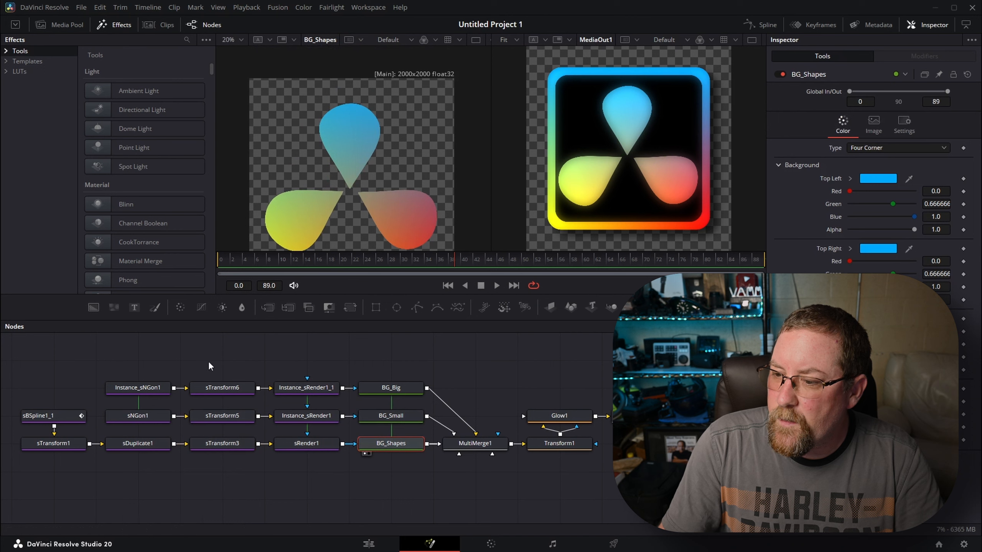
Trace the teardrop branch through sDuplicate1, sTransform3 and sRender1, previewing the white three-petal mask
{"action": "left_click", "coordinate": [155, 445]}
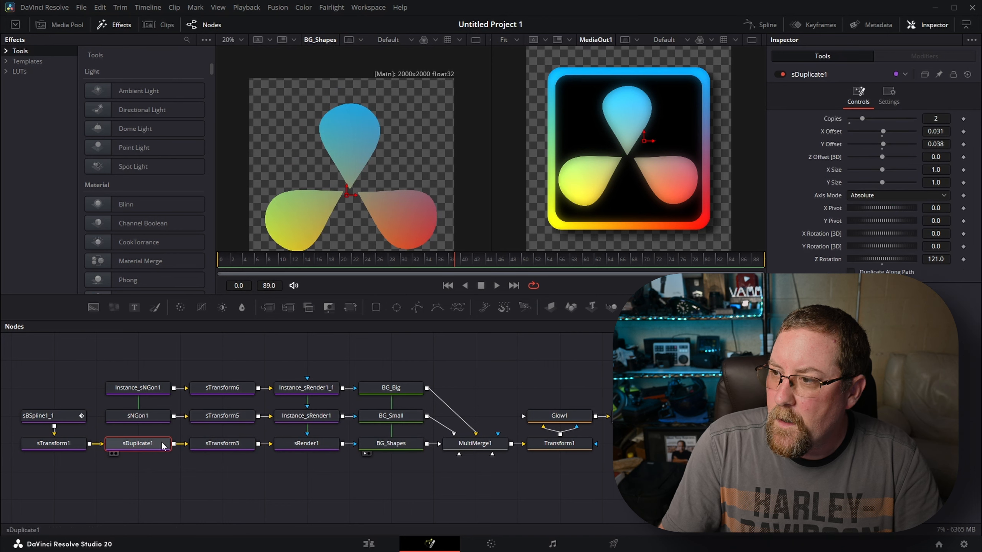
{"action": "left_click", "coordinate": [227, 445]}
{"action": "key", "text": "1"}
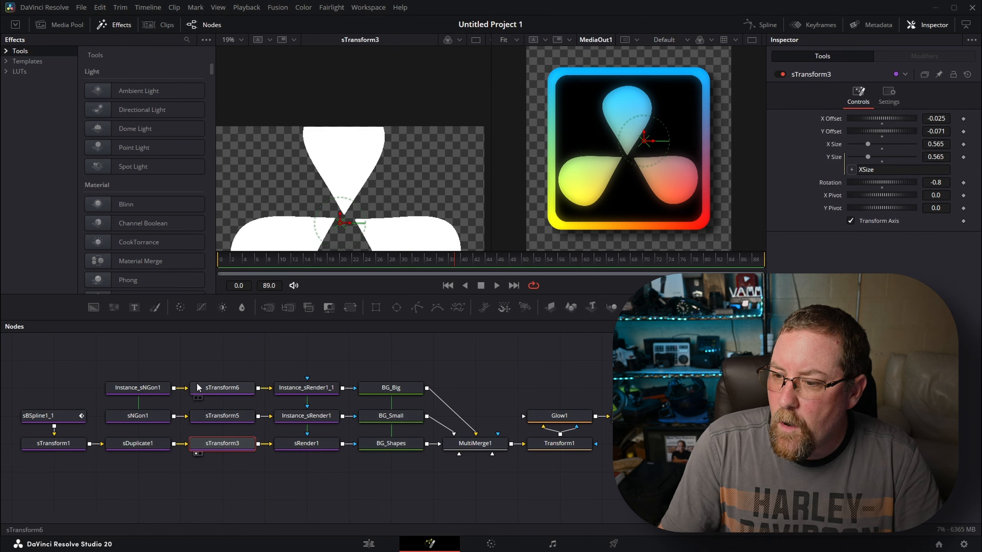
{"action": "left_click_drag", "start_coordinate": [146, 444], "coordinate": [399, 133]}
{"action": "left_click_drag", "start_coordinate": [305, 444], "coordinate": [460, 158]}
{"action": "left_click_drag", "start_coordinate": [414, 102], "coordinate": [410, 130]}
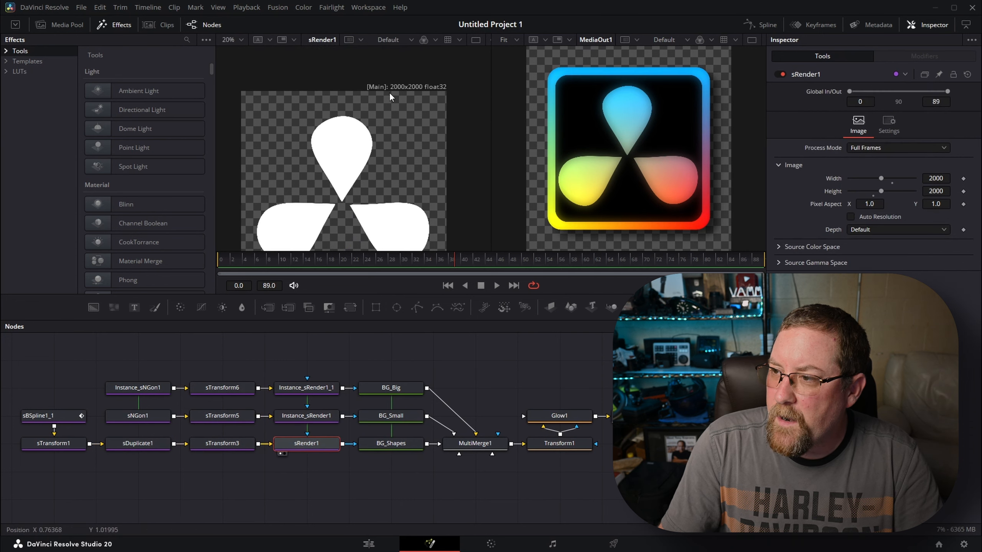
{"action": "left_click_drag", "start_coordinate": [406, 174], "coordinate": [413, 104]}
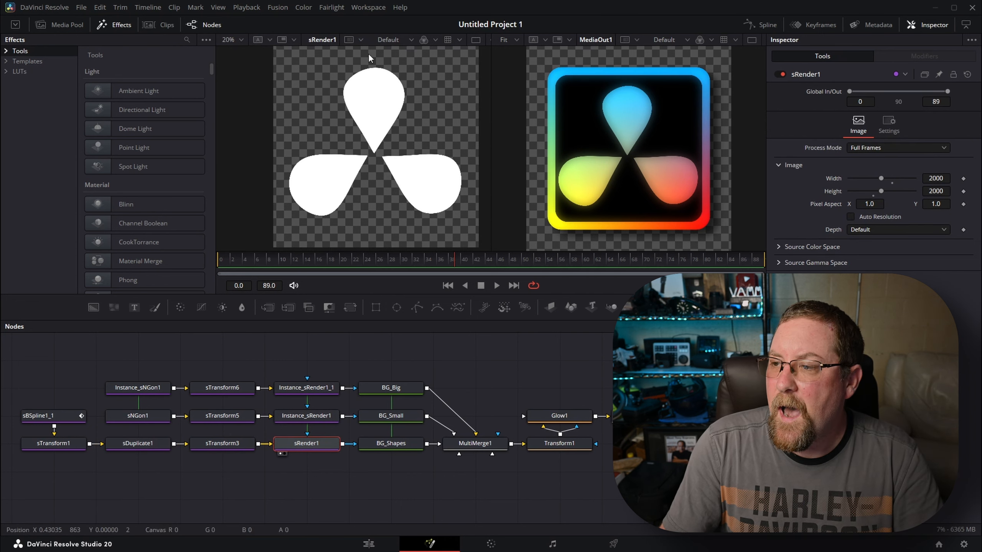
Preview the colored petals from BG_Shapes and inspect the layers combined in MultiMerge1
{"action": "left_click", "coordinate": [378, 444]}
{"action": "key", "text": "1"}
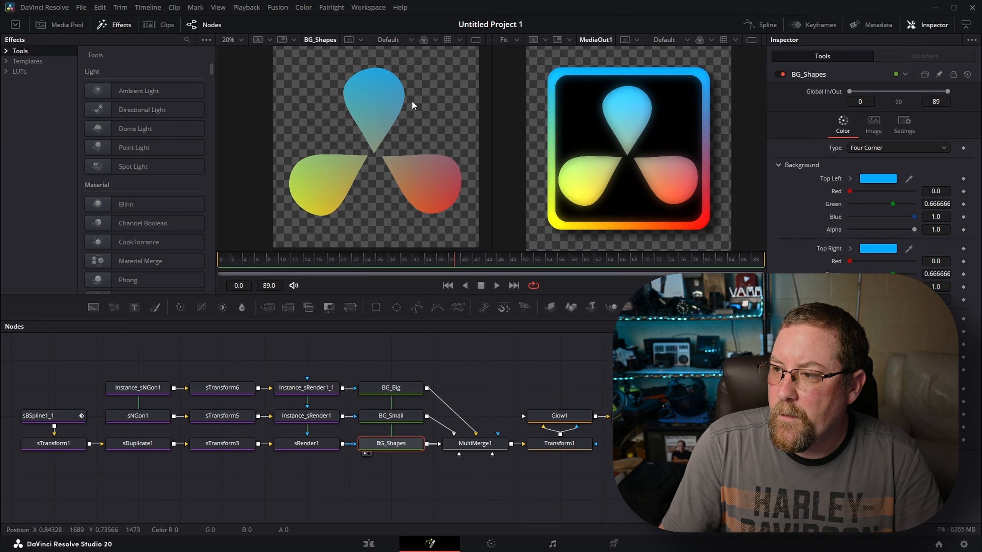
{"action": "left_click", "coordinate": [468, 445]}
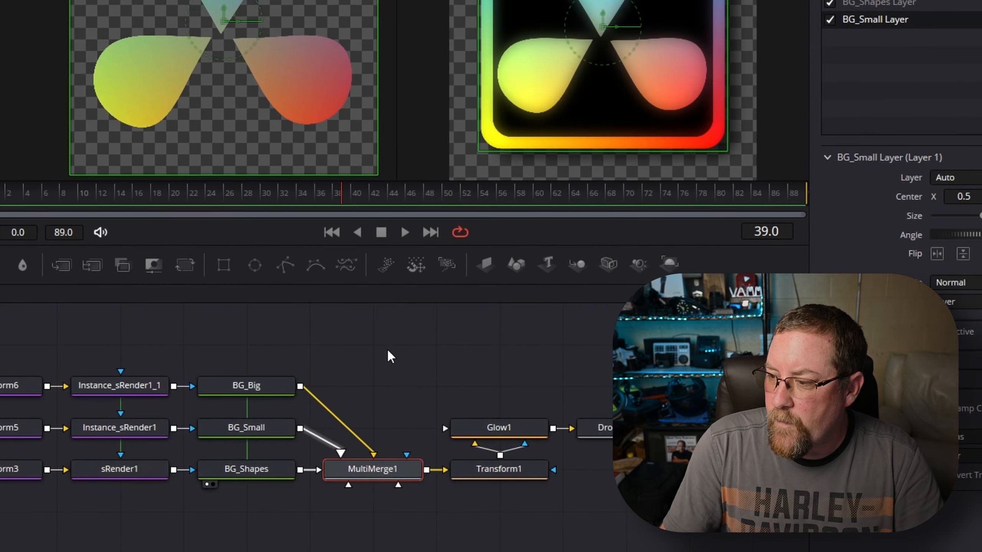
{"action": "left_click", "coordinate": [486, 368]}
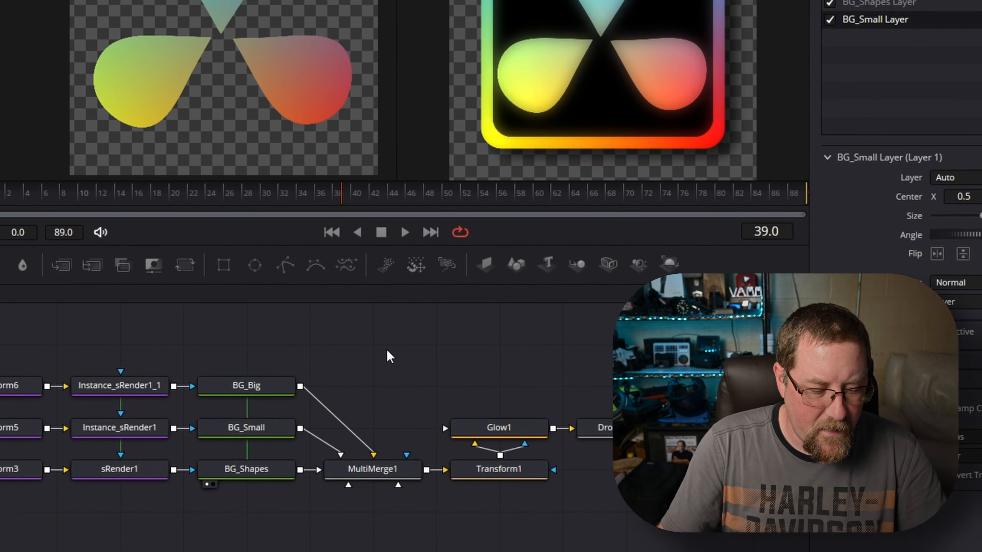
Add a MultiMerge node to the composition using the tool search for "multi", and delete the added node again
{"action": "key", "text": "shift+space"}
{"action": "type", "text": "mu"}
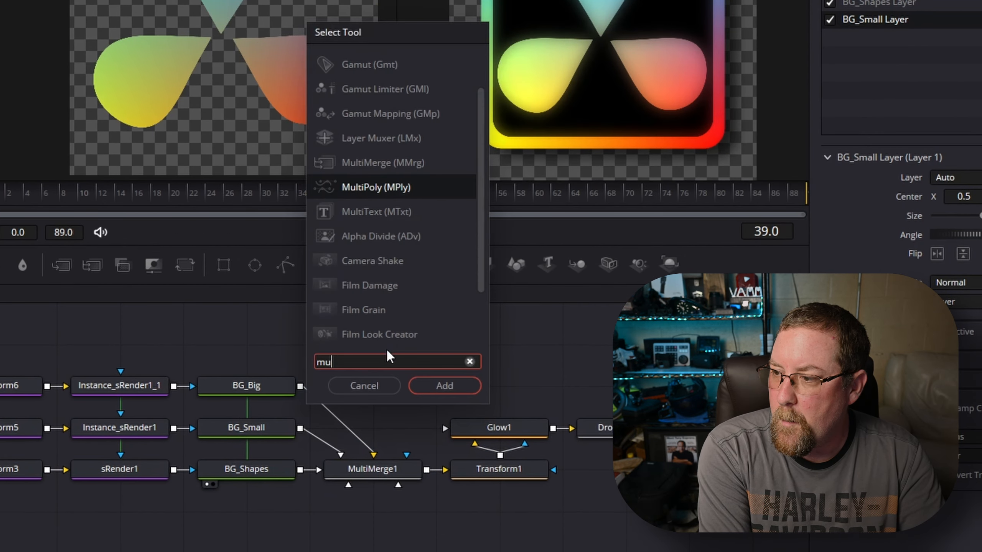
{"action": "type", "text": "lti"}
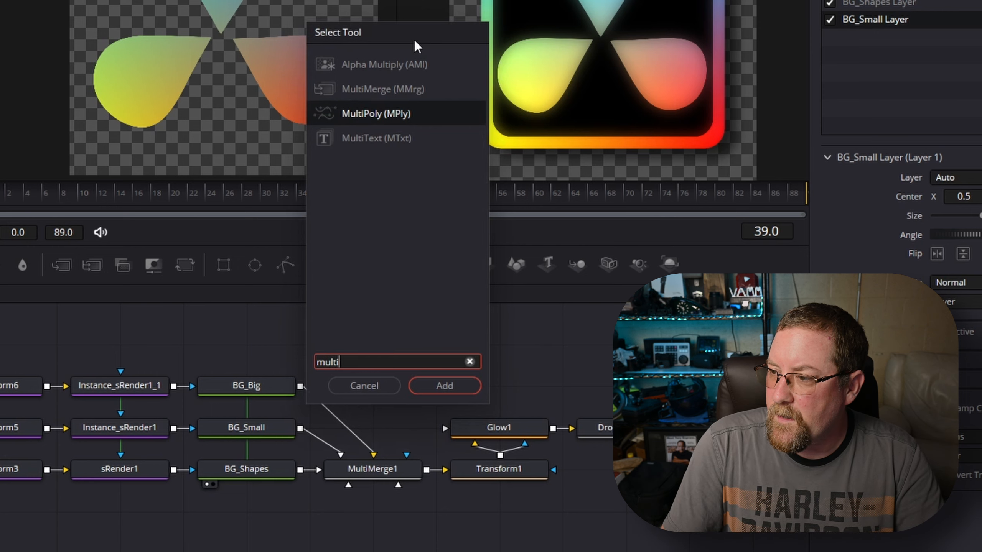
{"action": "left_click", "coordinate": [370, 92]}
{"action": "left_click", "coordinate": [443, 385]}
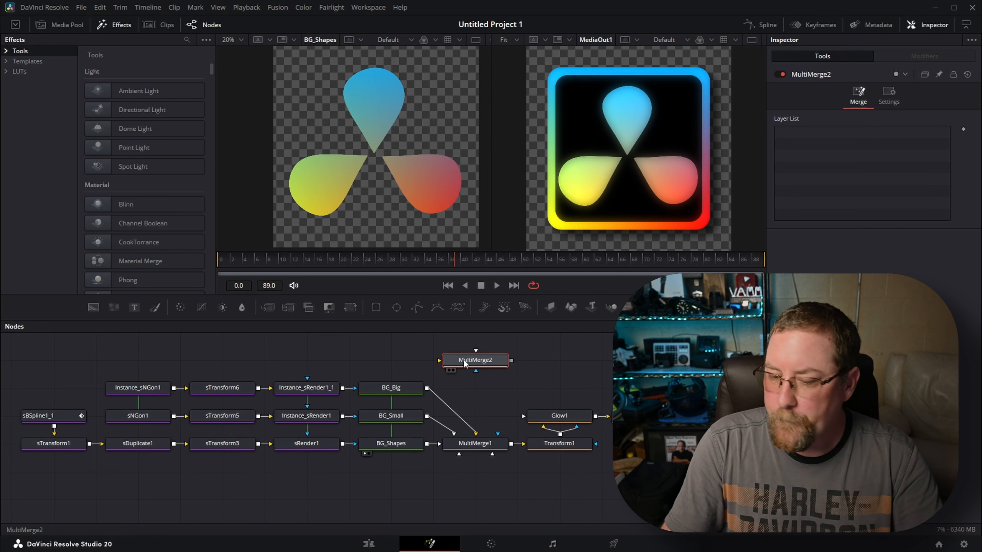
{"action": "key", "text": "Delete"}
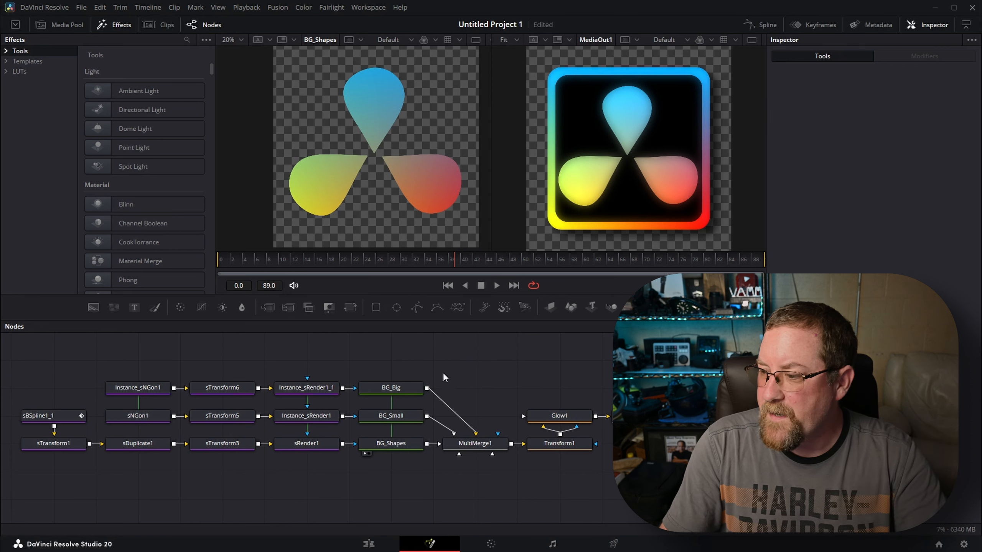
Inspect the Transform1 and Glow1 settings, and disconnect Transform1 from Glow1's mask input to examine the unmasked glow around the badge's outer edge
{"action": "left_click", "coordinate": [563, 446]}
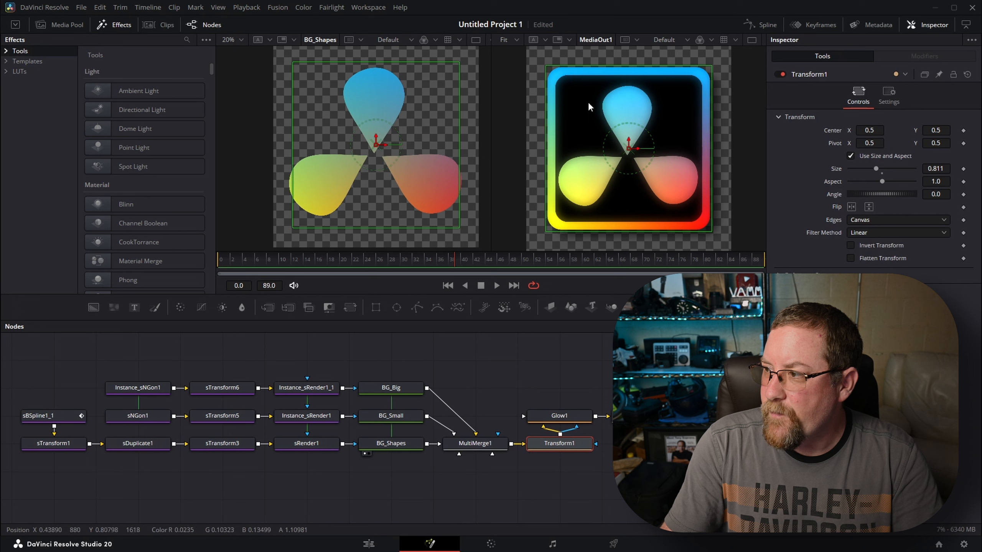
{"action": "left_click", "coordinate": [555, 416]}
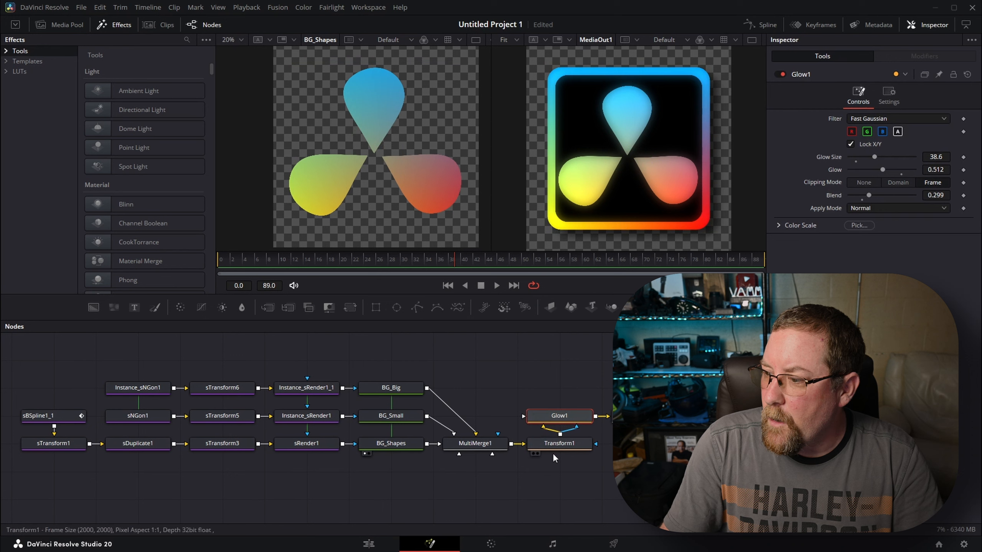
{"action": "left_click", "coordinate": [572, 430]}
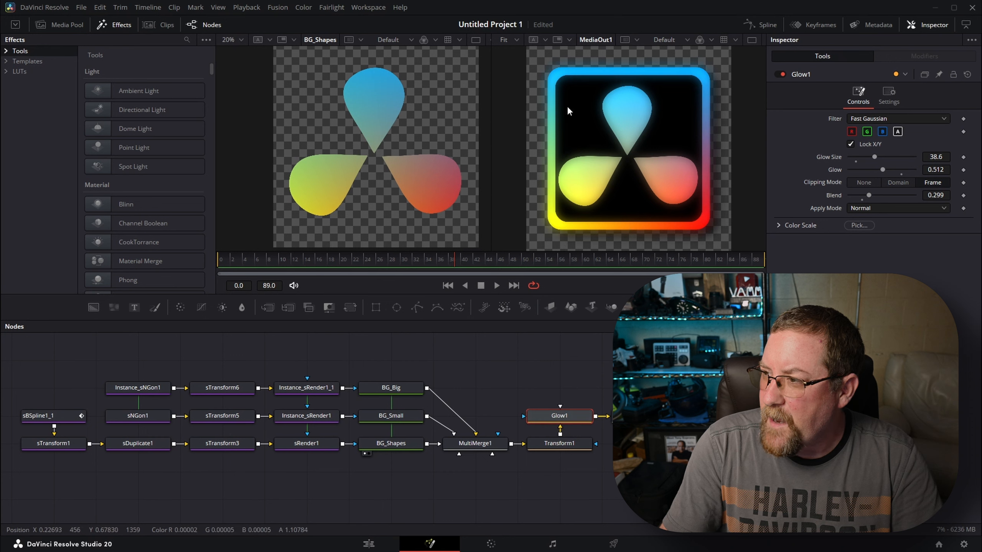
{"action": "scroll", "coordinate": [572, 72], "scroll_direction": "up", "scroll_amount": 4}
{"action": "left_click_drag", "start_coordinate": [568, 75], "coordinate": [576, 116]}
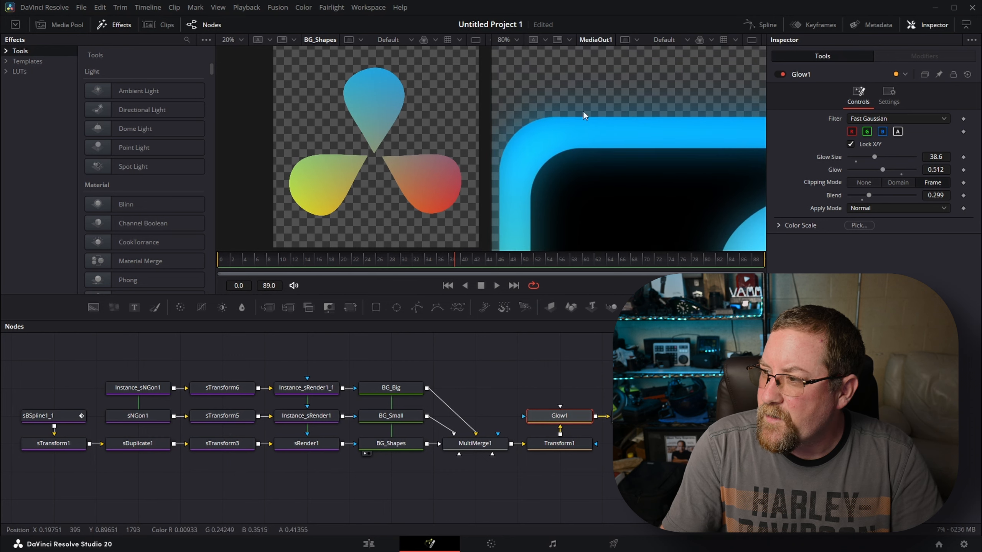